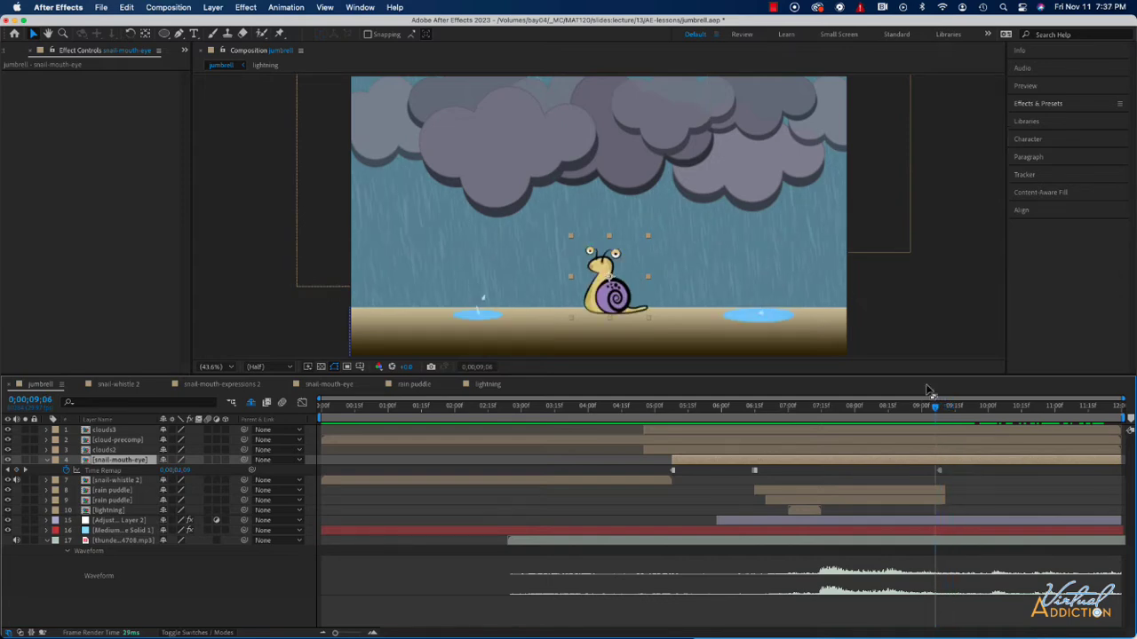
Try an earlier Time Remap value on the snail-mouth-eye keyframe at 0;00;09;08 and return it to 0;00;04;00.
left_click(939, 407)
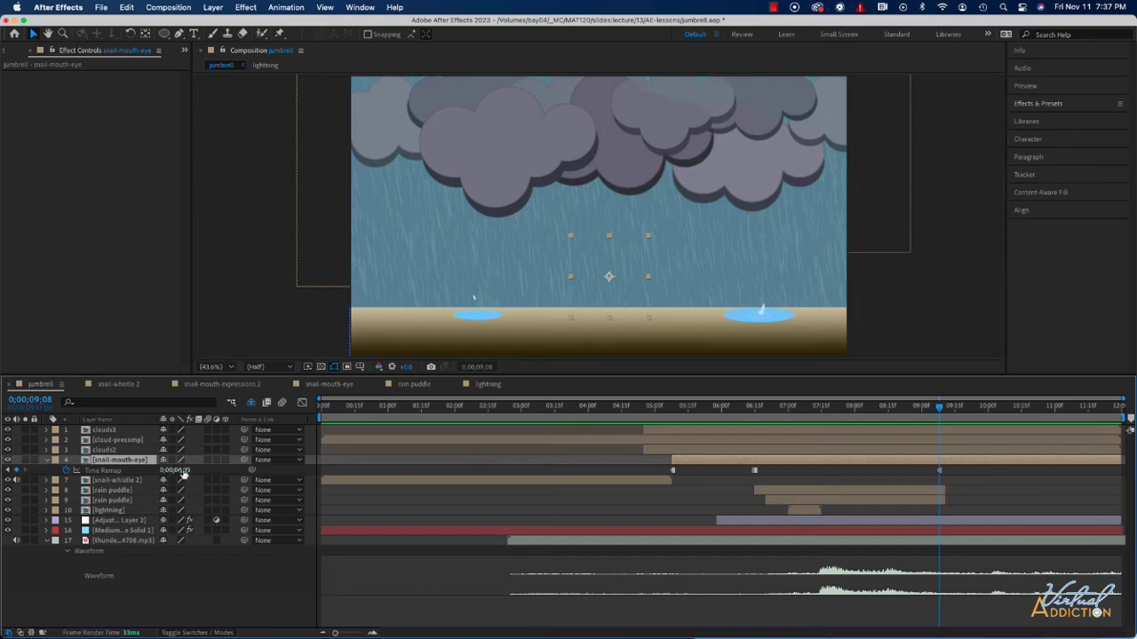
left_click_drag(184, 471, 181, 471)
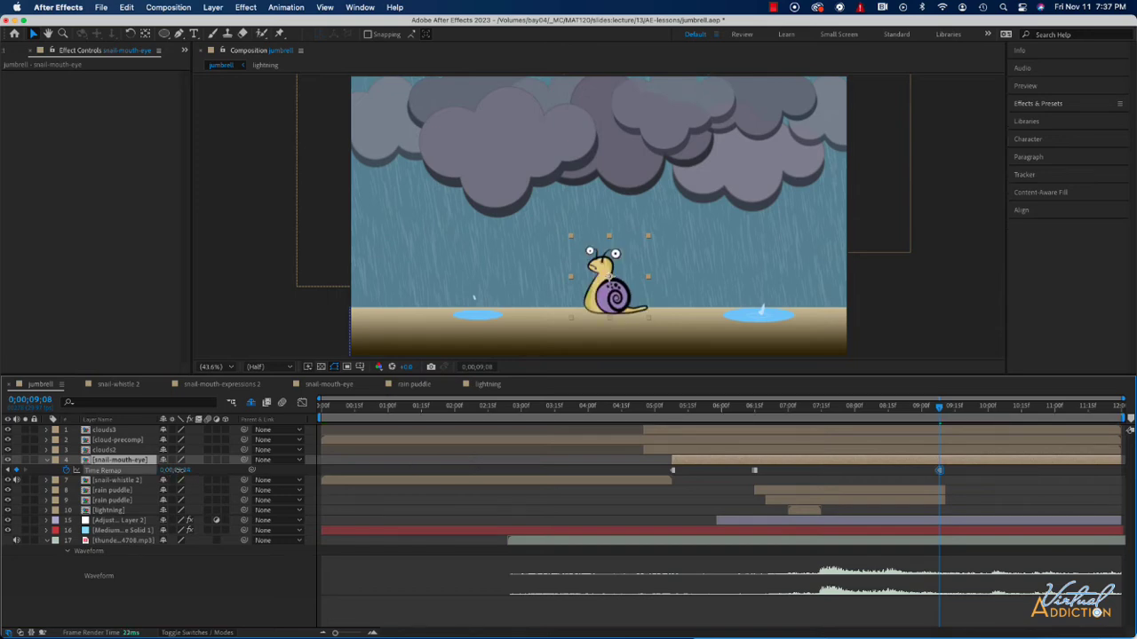
left_click_drag(179, 470, 184, 471)
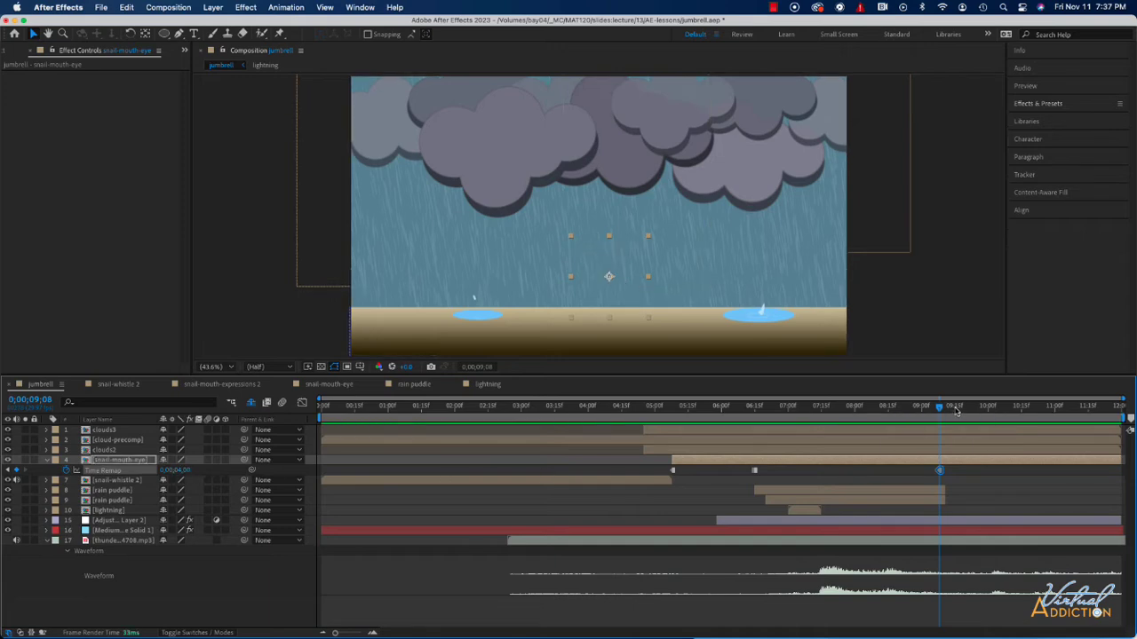
Move the snail-mouth-eye layer's middle Time Remap keyframe to 0;00;07;06, where the lightning strikes.
left_click_drag(941, 409, 803, 435)
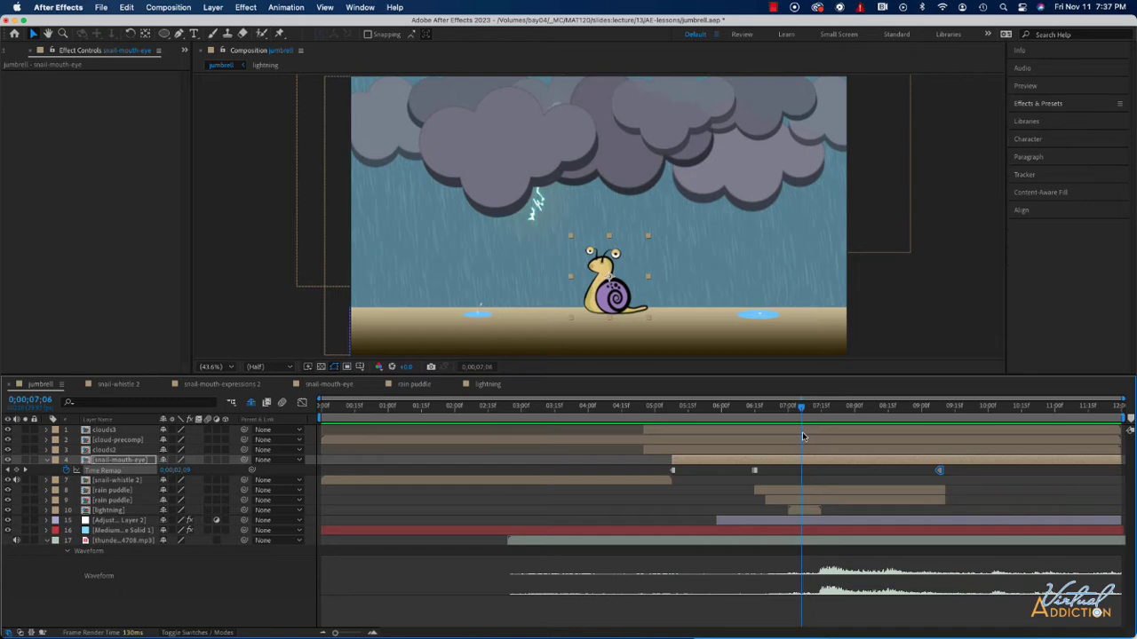
left_click(754, 471)
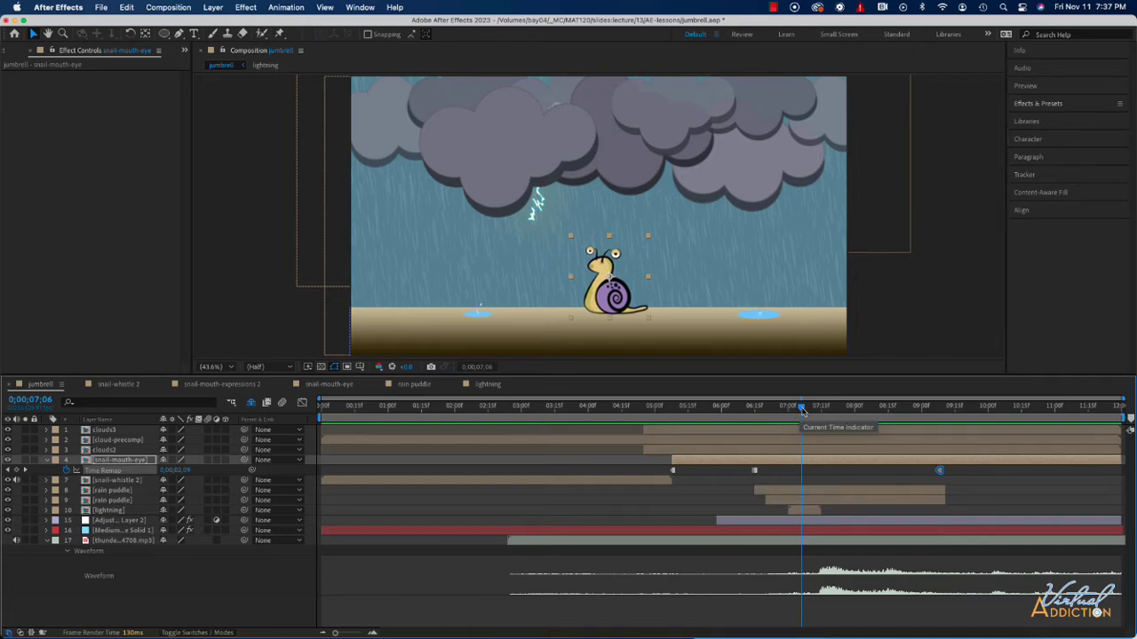
left_click_drag(802, 411, 755, 418)
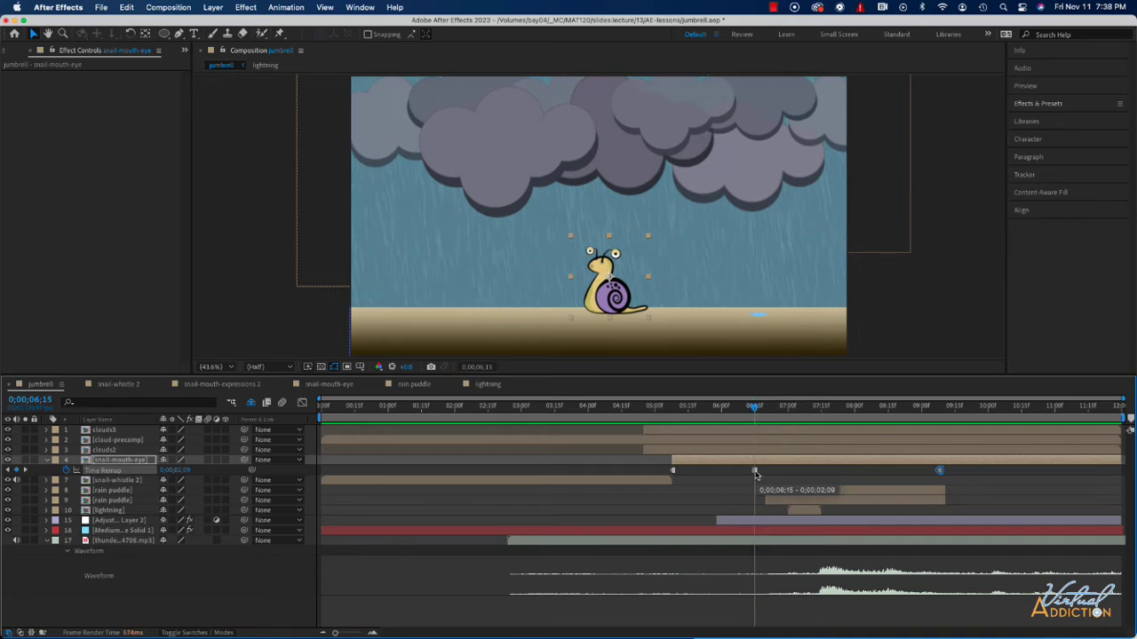
left_click_drag(755, 475, 801, 474)
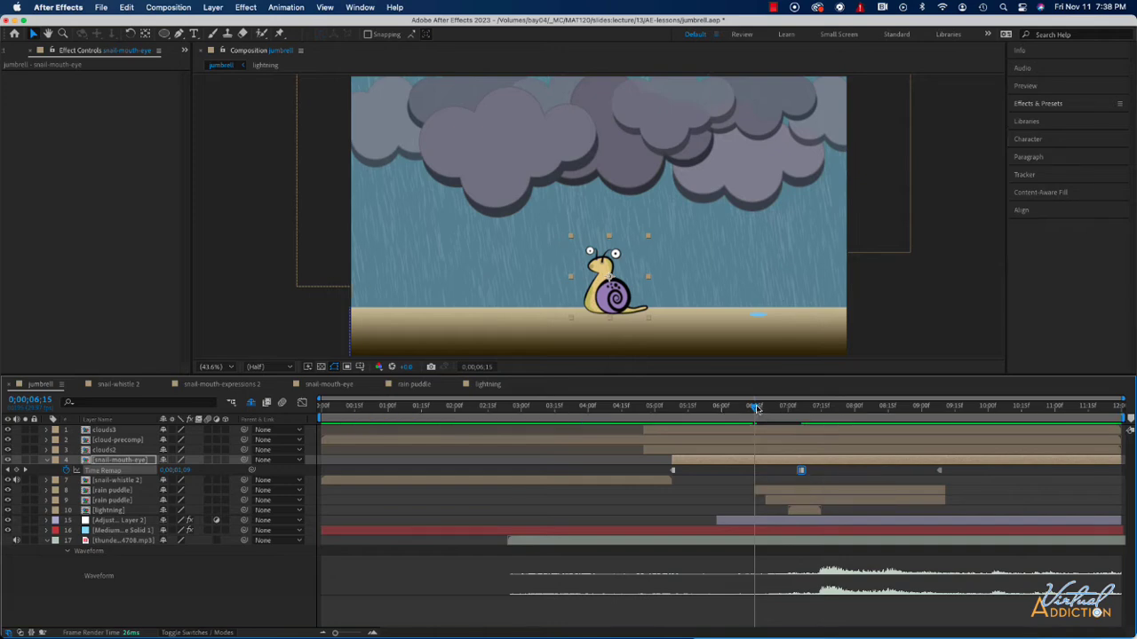
left_click_drag(755, 407, 802, 411)
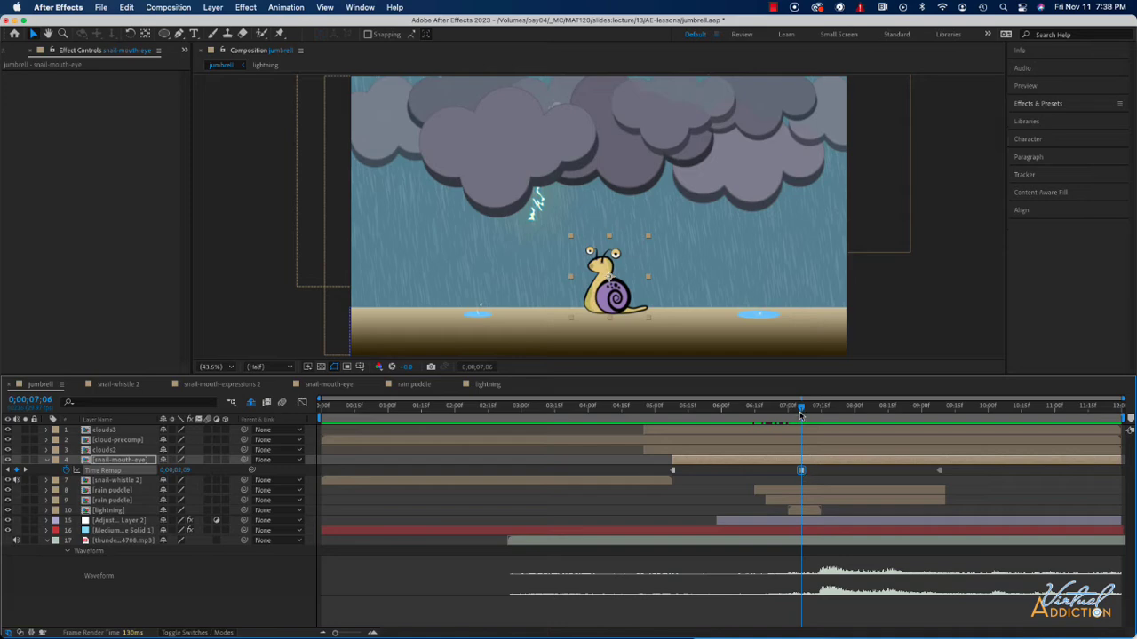
Add a Time Remap keyframe with the value 0;00;03;20 to the snail-mouth-eye layer at 0;00;08;03.
left_click_drag(800, 412, 832, 424)
key("space")
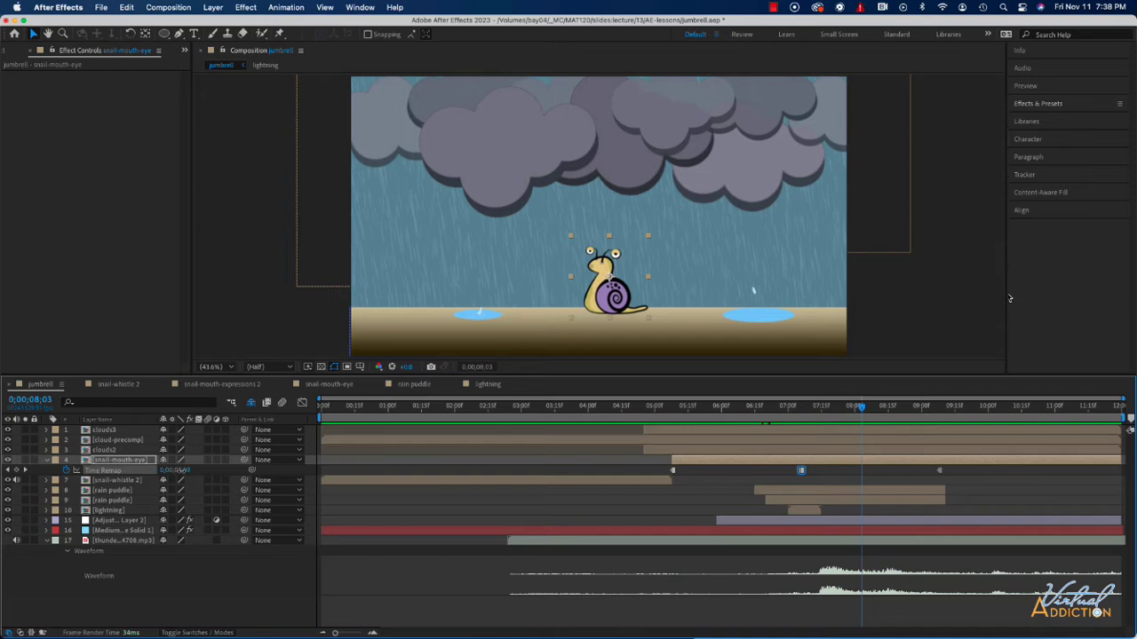
left_click_drag(182, 471, 206, 470)
Set the snail-mouth-eye layer's last Time Remap keyframe to 0;00;00;00 and move that keyframe to about 0;00;11;00.
left_click_drag(860, 410, 940, 410)
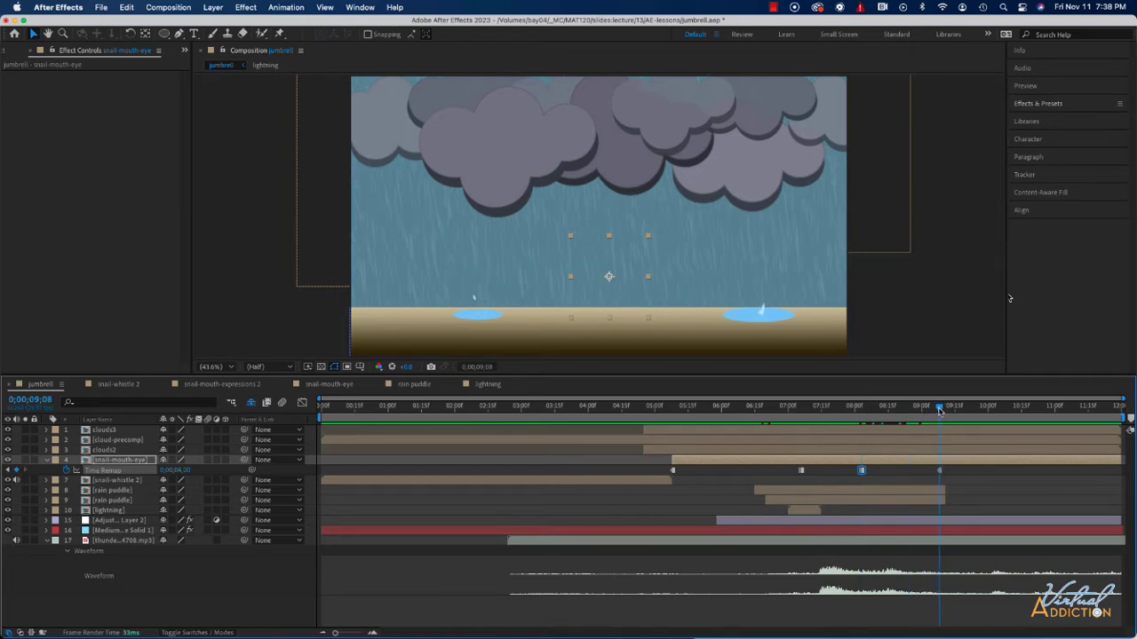
left_click(943, 474)
left_click(941, 472)
left_click_drag(177, 471, 107, 471)
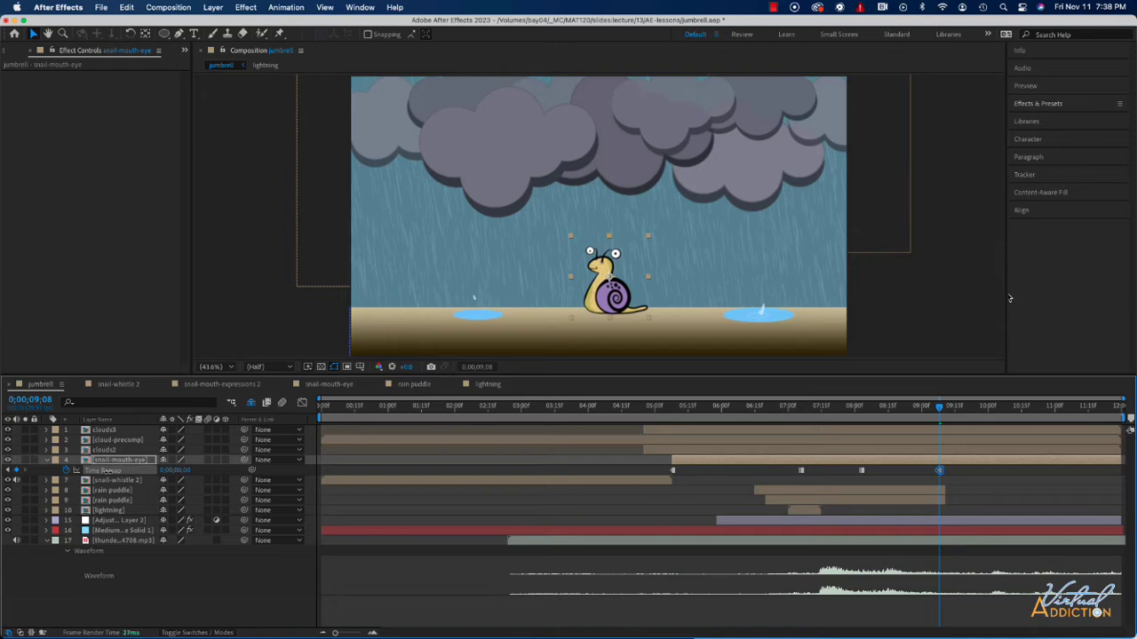
left_click(942, 472)
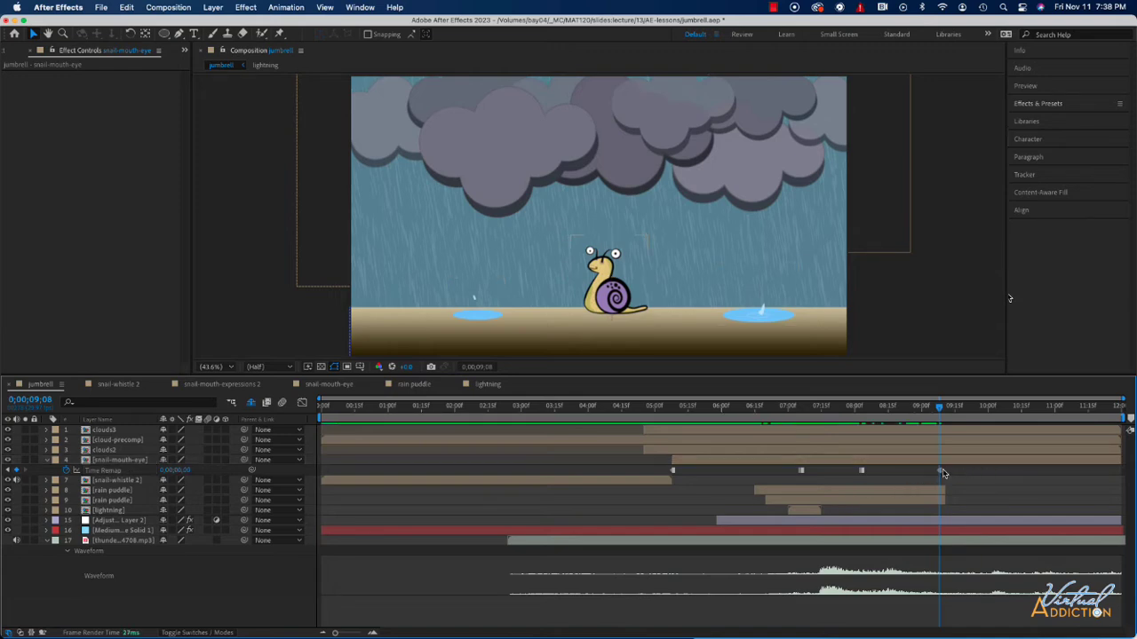
left_click(943, 472)
left_click_drag(947, 472, 1053, 472)
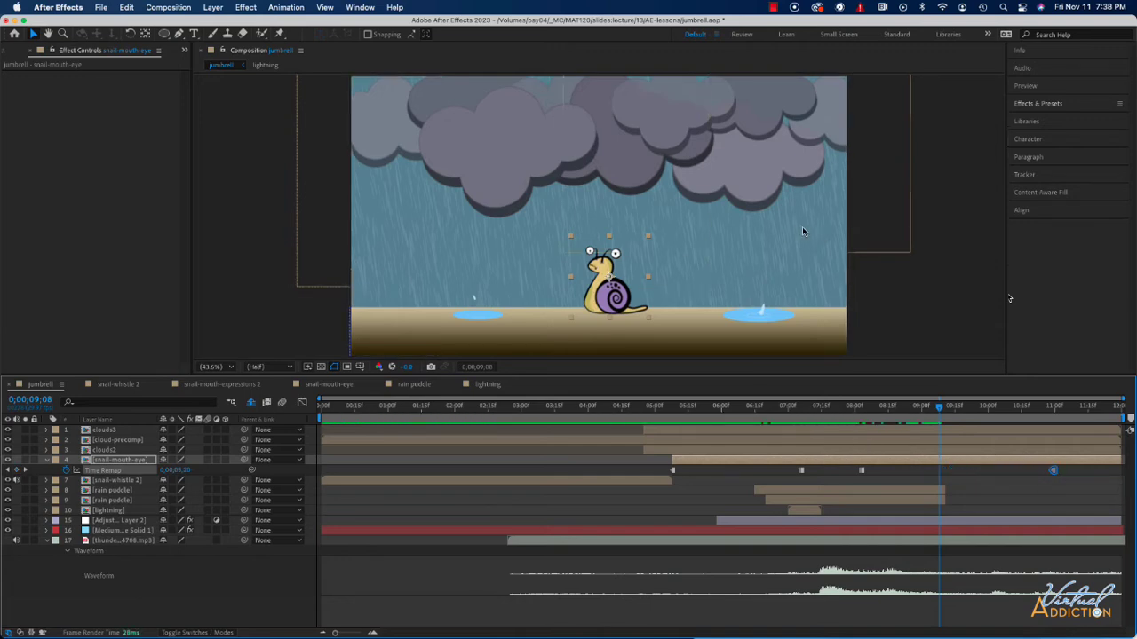
At 0;00;09;00, mark the cloud, eye, puddle, lightning, tagline, ground, adjustment and audio layers as shy and hide them in the timeline.
key("Page_Up")
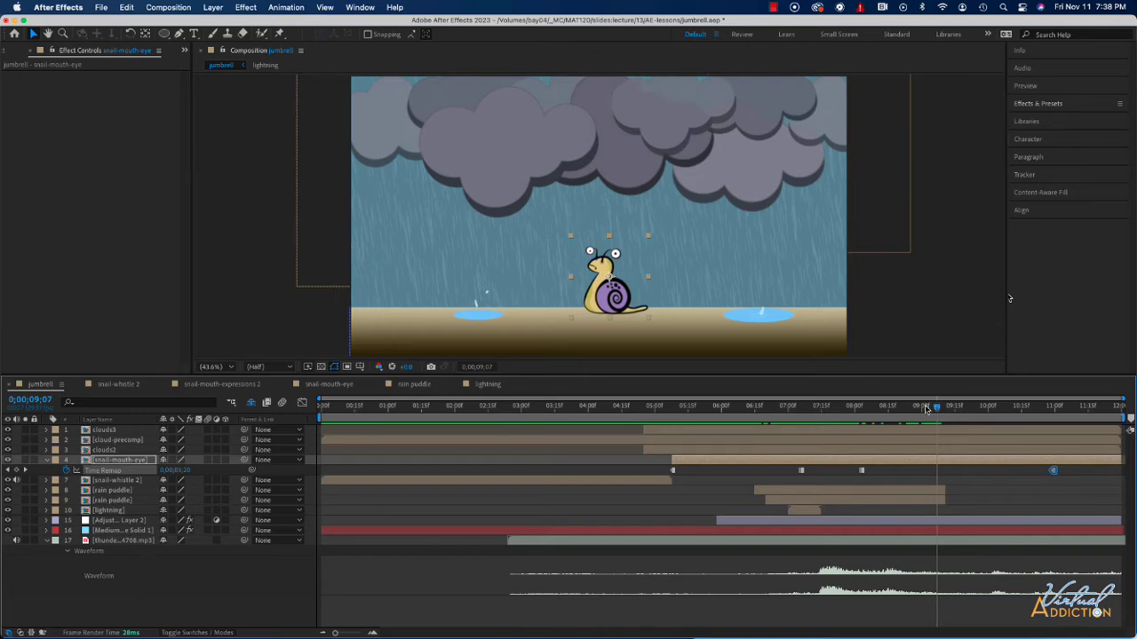
left_click_drag(937, 408, 921, 433)
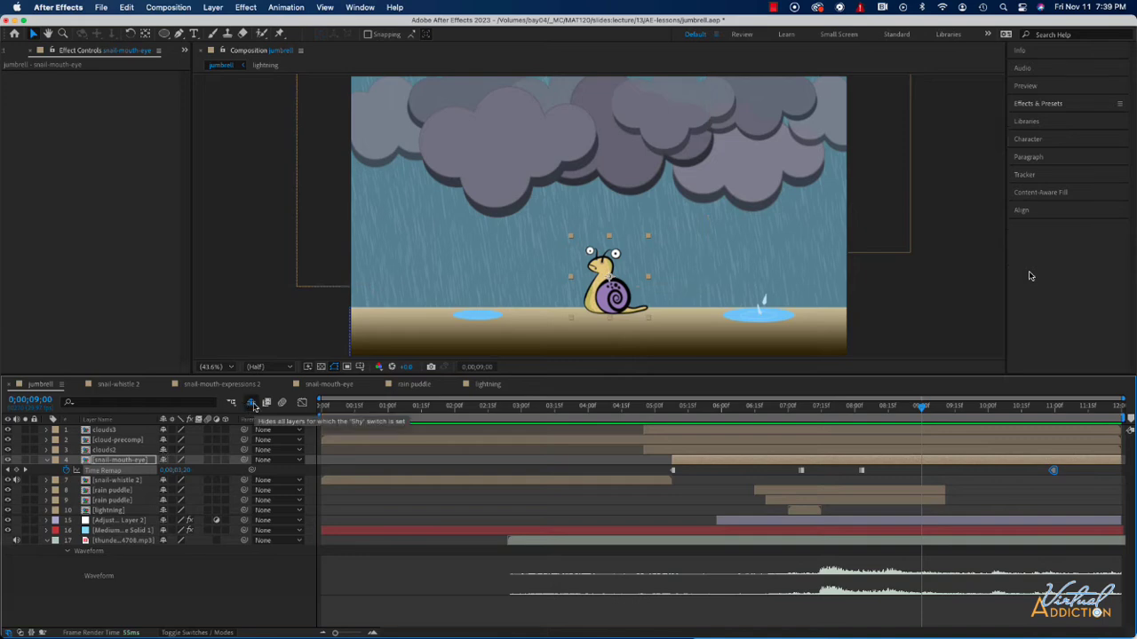
left_click(254, 405)
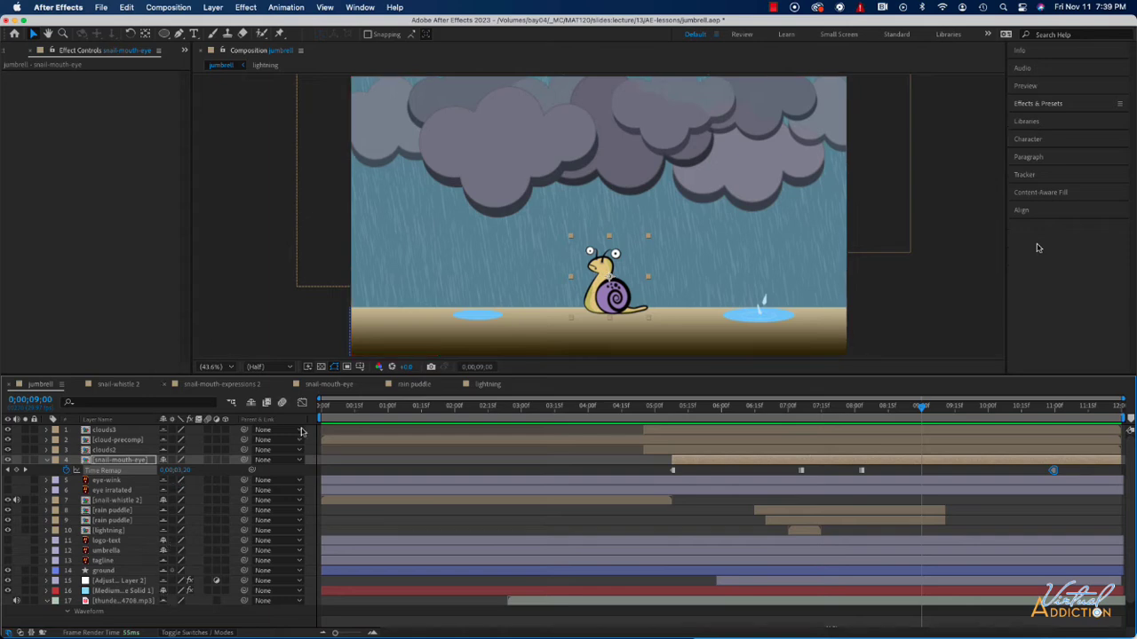
left_click(252, 403)
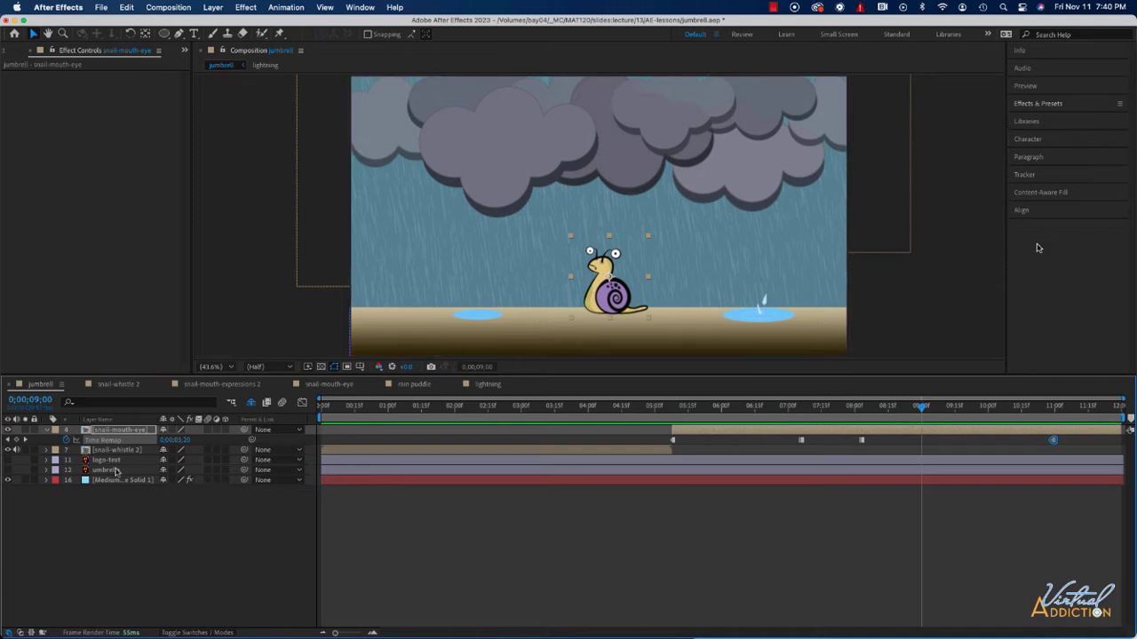
Make the umbrella and logo-text layers visible and hide the snail-mouth-eye layer in the composition.
left_click(7, 470)
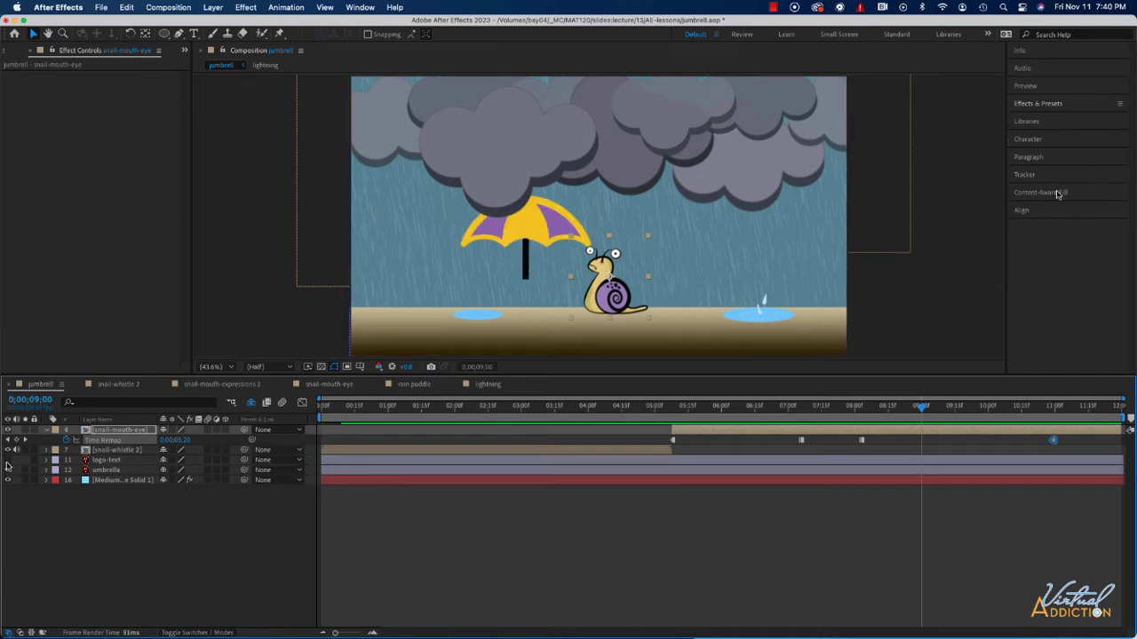
left_click(7, 460)
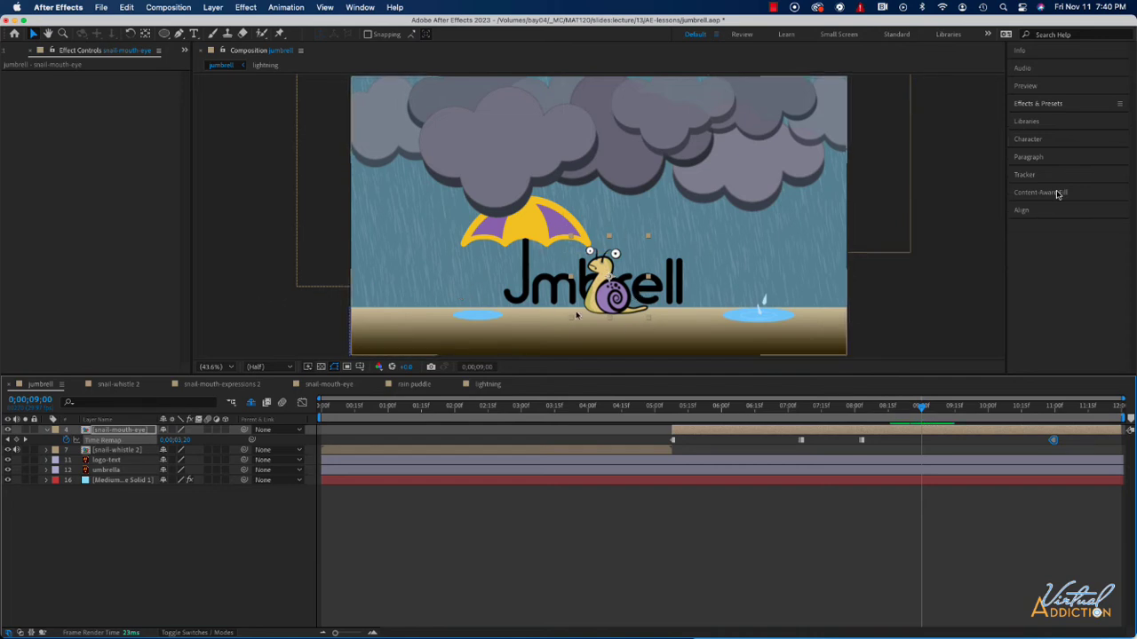
Move the umbrella layer's anchor point to the lower end of its handle with the Pan Behind tool.
left_click(567, 251)
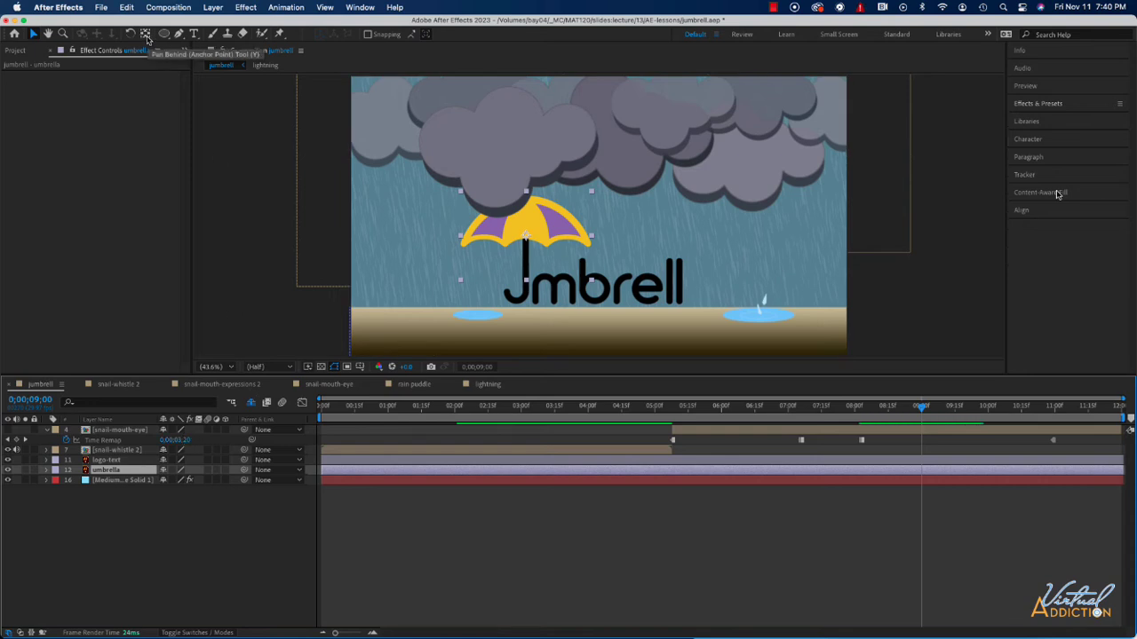
left_click(147, 40)
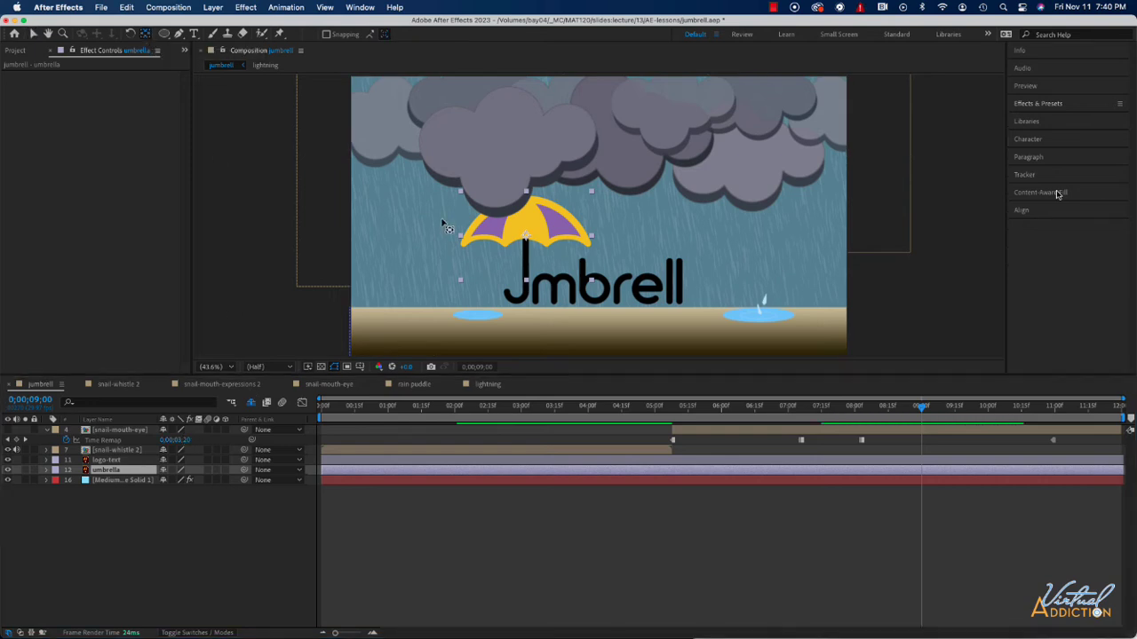
left_click(533, 244)
left_click_drag(533, 244, 529, 284)
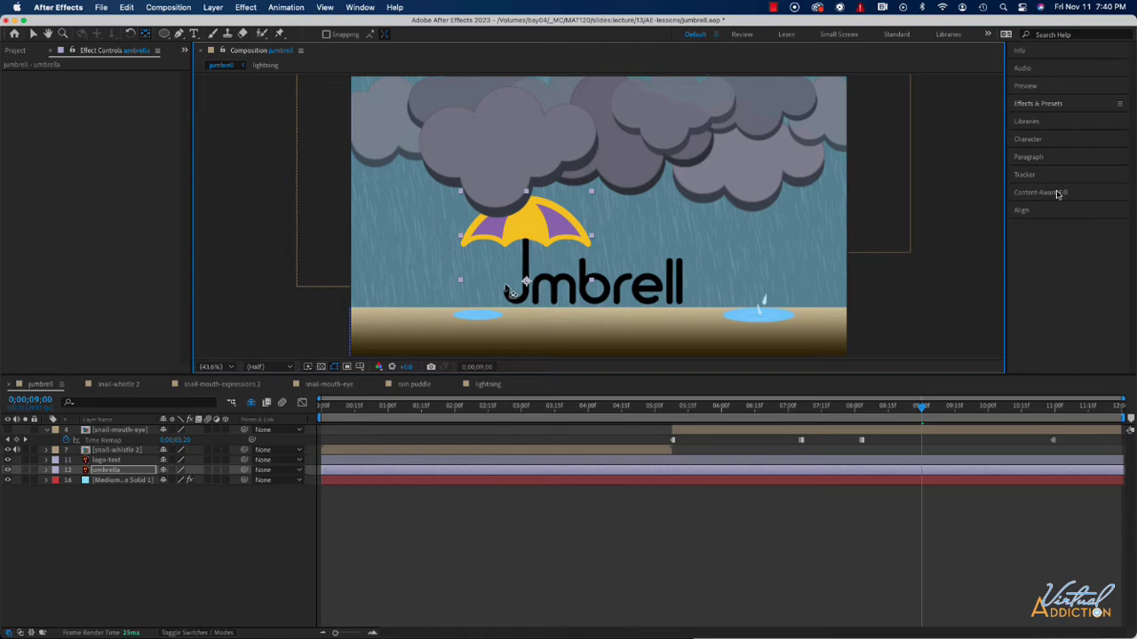
Move the logo-text layer's anchor point to the base of its final letter and parent the umbrella layer to logo-text.
left_click(506, 296)
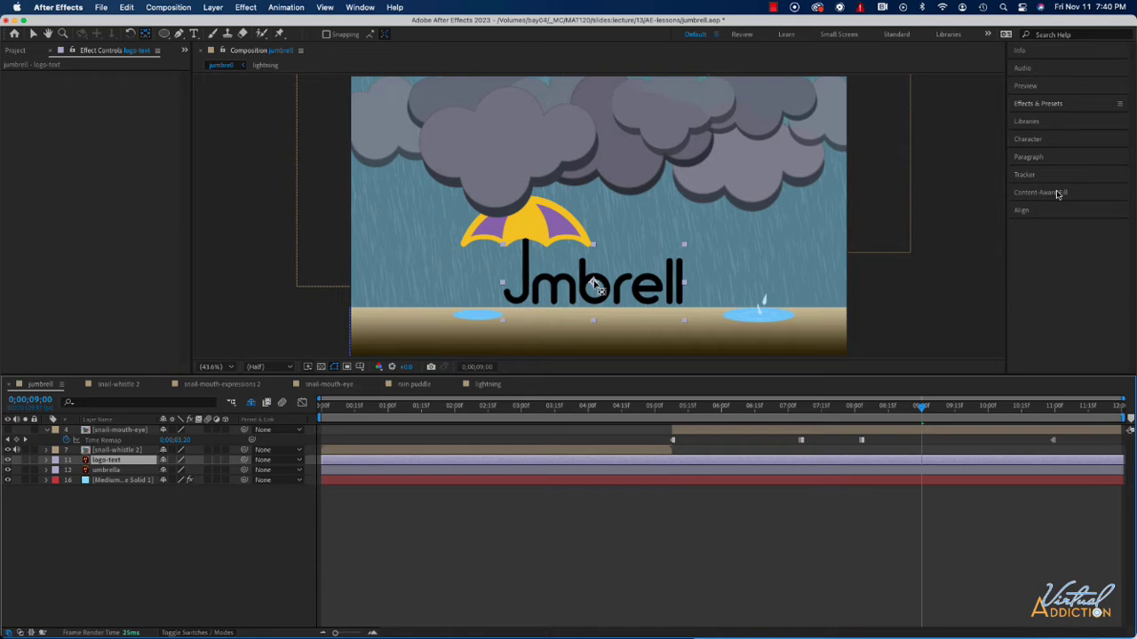
left_click_drag(594, 285, 593, 291)
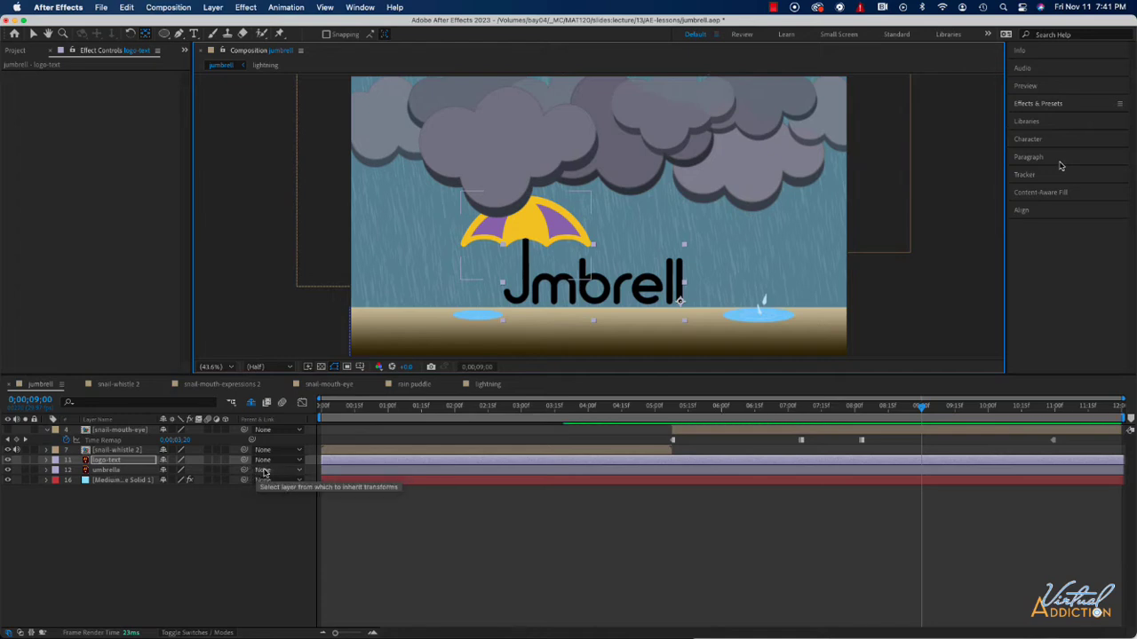
left_click(268, 471)
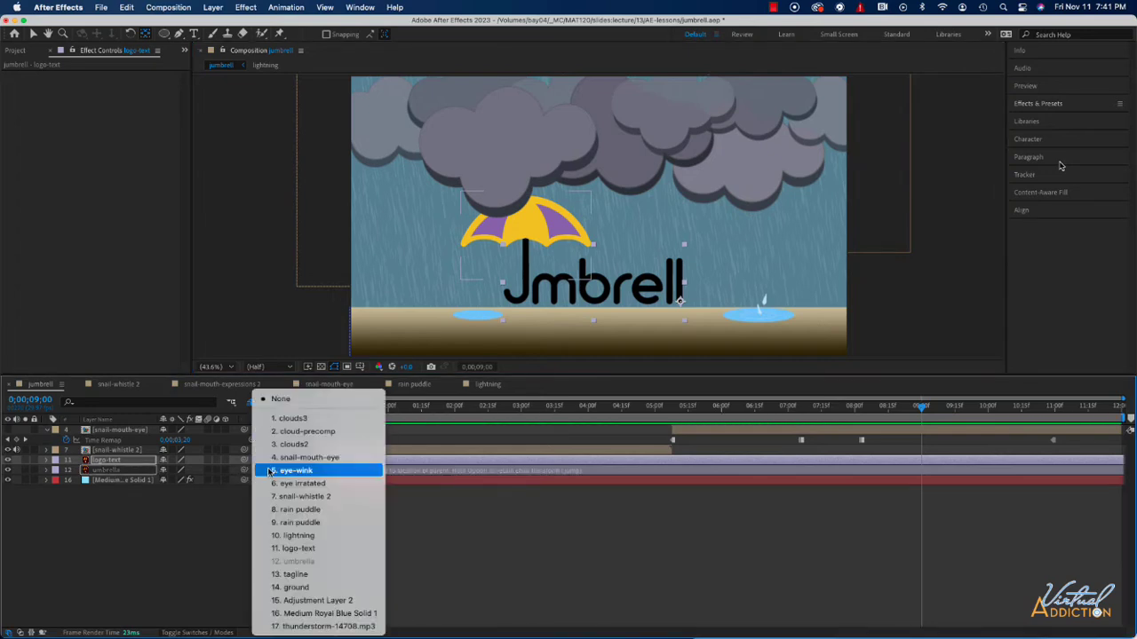
left_click(298, 548)
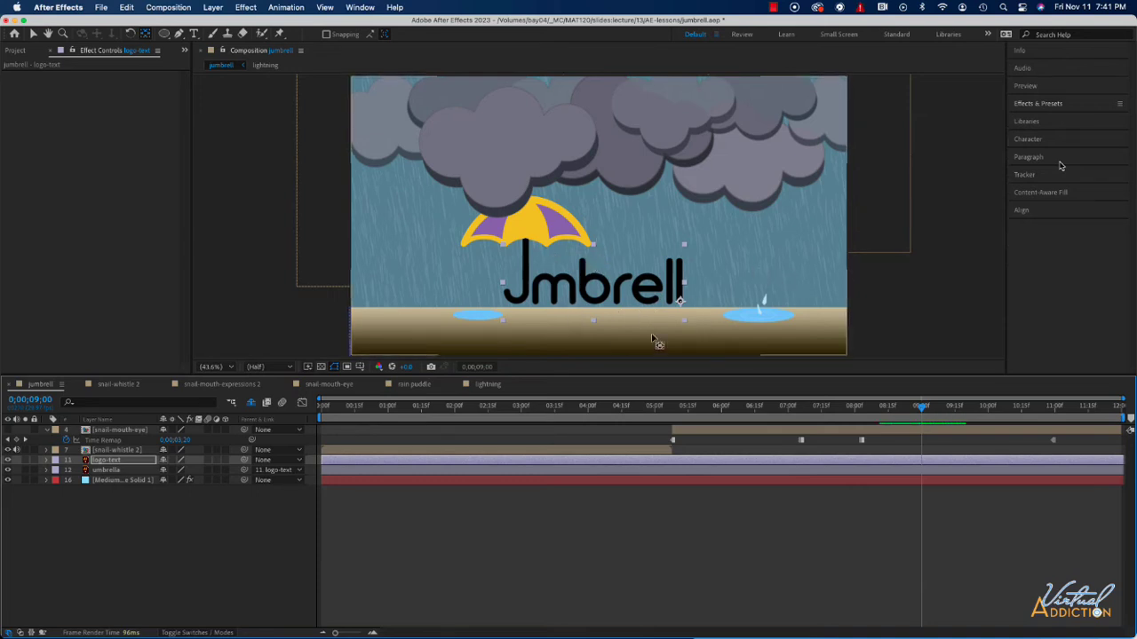
Add Position keyframes to the logo-text layer at 0;00;09;00 and 0;00;10;15, keeping its current position.
left_click(105, 460)
key("p")
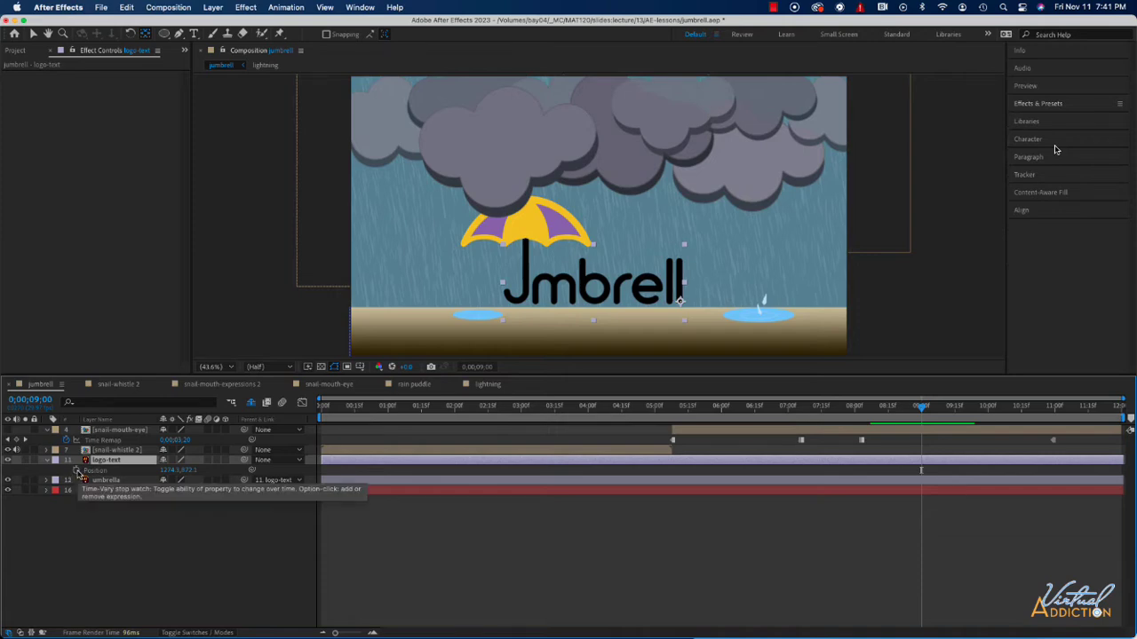
left_click(77, 471)
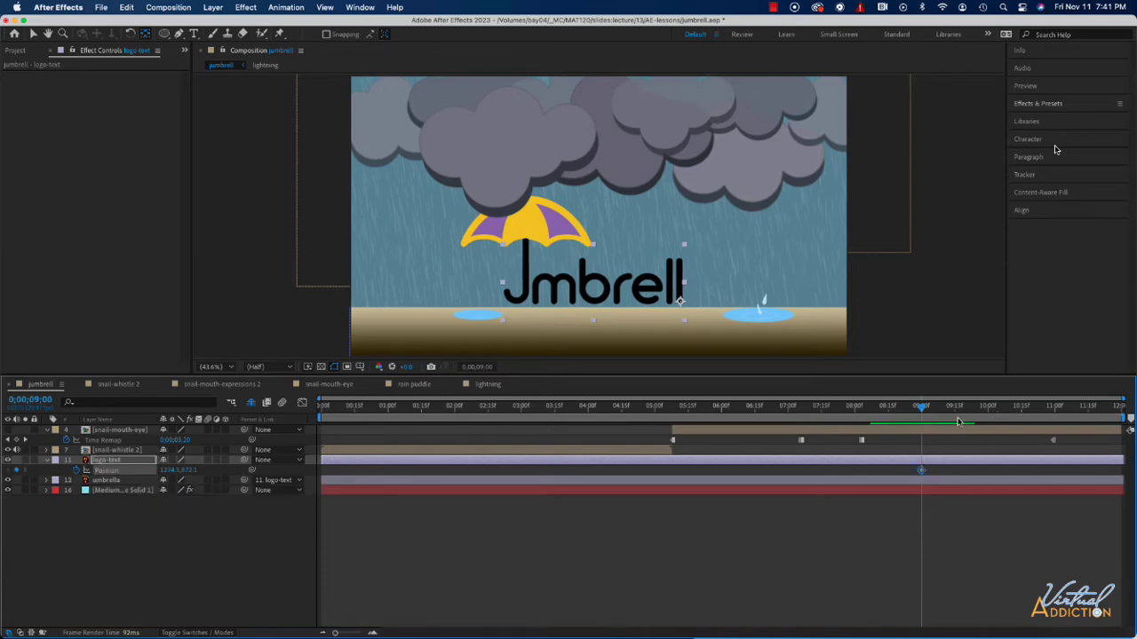
left_click_drag(922, 408, 1022, 408)
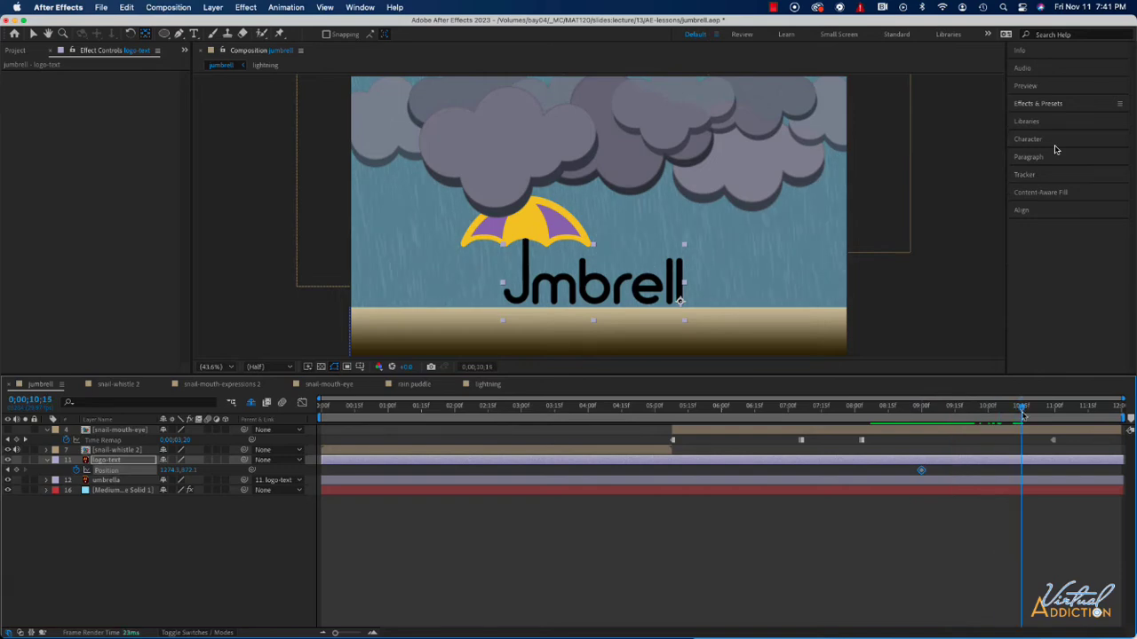
left_click(18, 471)
At 0;00;09;00, move the logo-text layer straight left to a Position of about 752, 872 so it starts off-center.
left_click_drag(1022, 409, 921, 414)
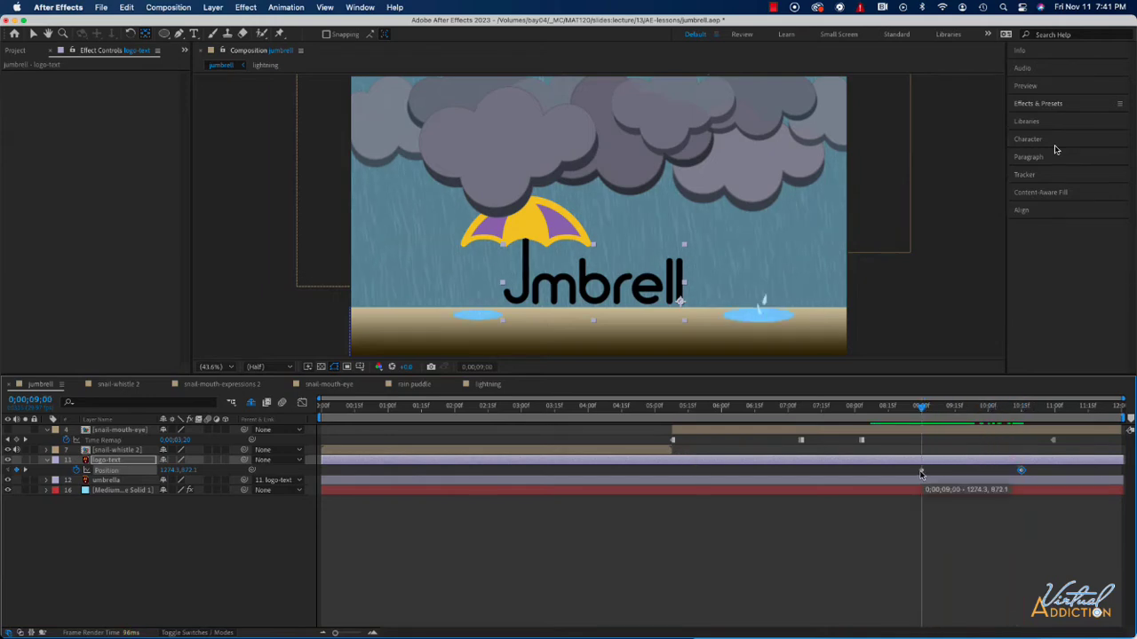
left_click(609, 308)
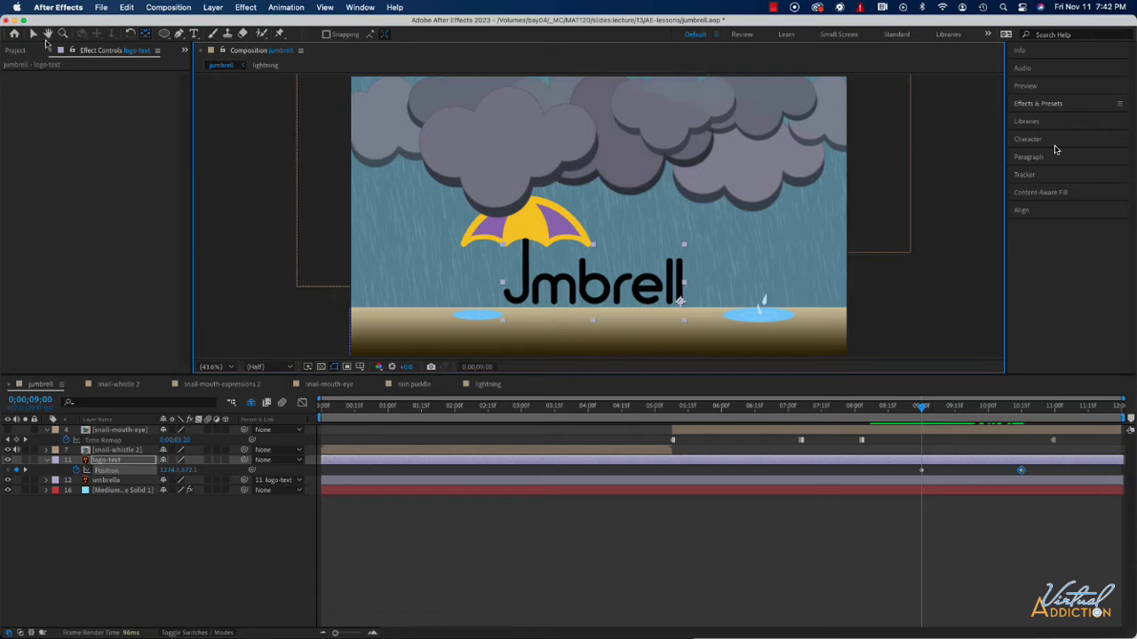
left_click(33, 33)
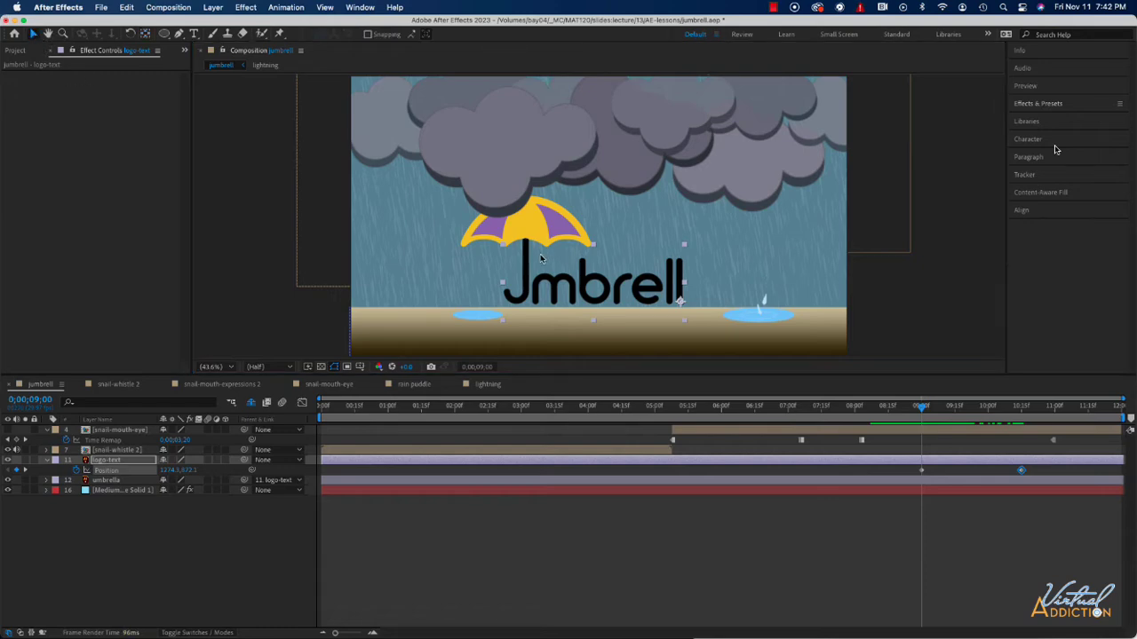
left_click_drag(552, 300, 418, 293)
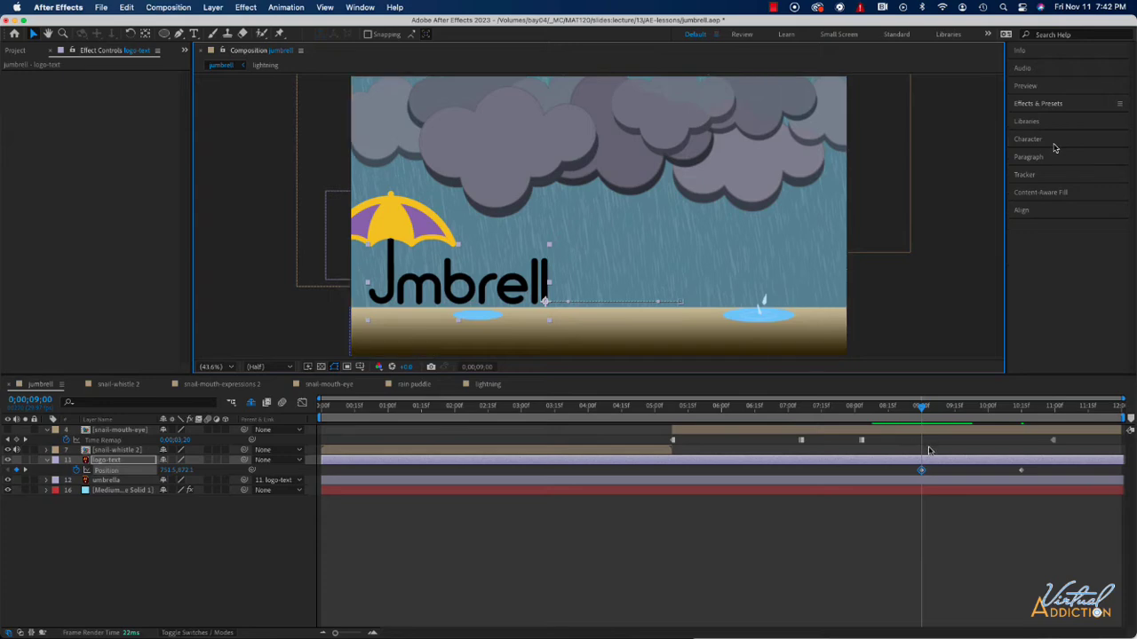
Apply Easy Ease to both logo-text Position keyframes and show their speed curve in the Graph Editor.
left_click(1030, 471)
left_click_drag(1030, 470, 890, 482)
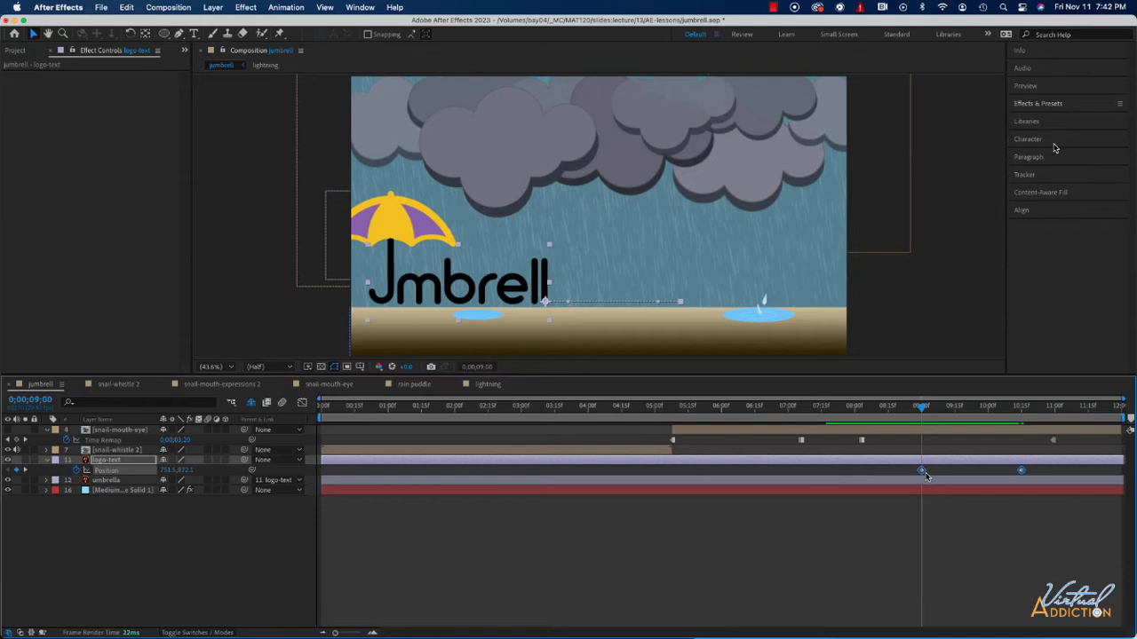
key("F9")
left_click(302, 402)
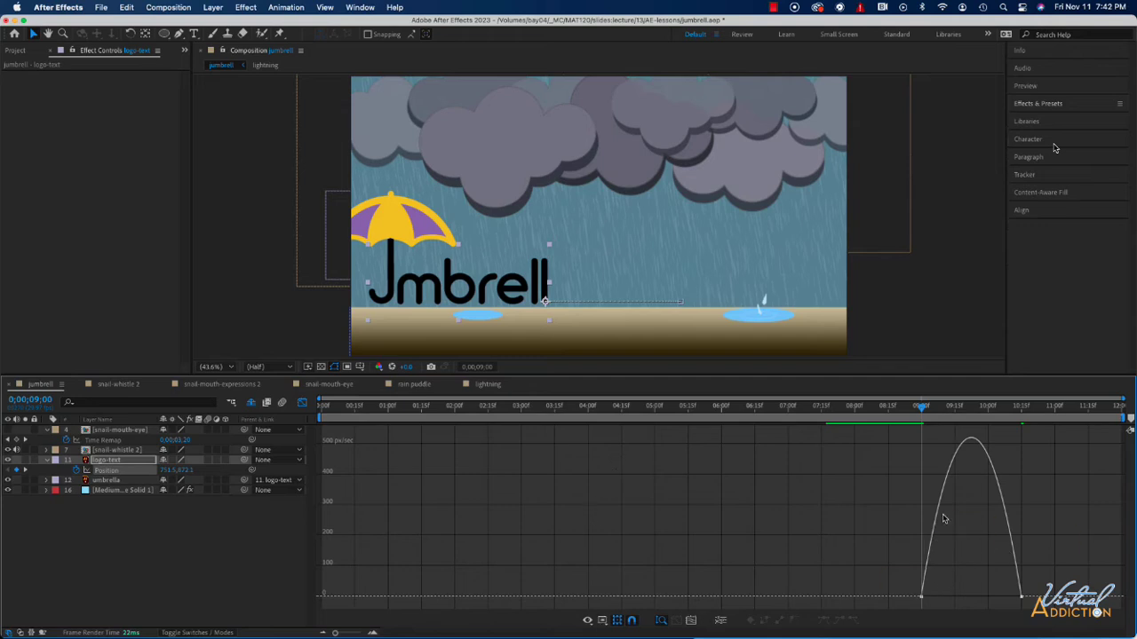
Reshape the logo-text Position speed graph into a sharp spike midway between its keyframes, close the Graph Editor, and preview the slide.
left_click(590, 619)
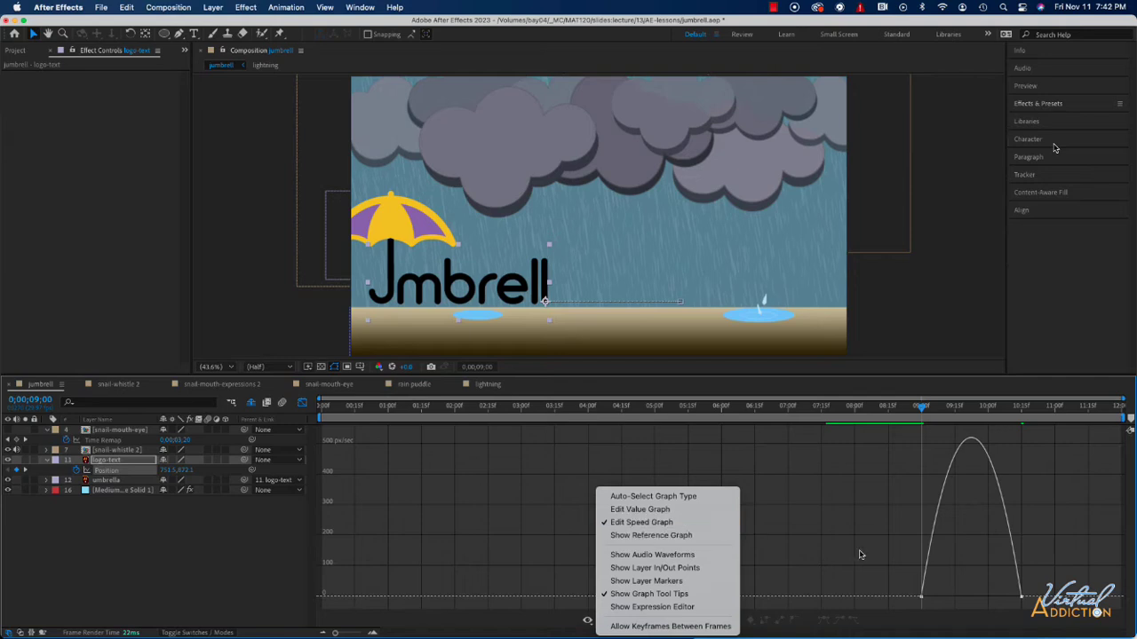
left_click(632, 524)
left_click(922, 596)
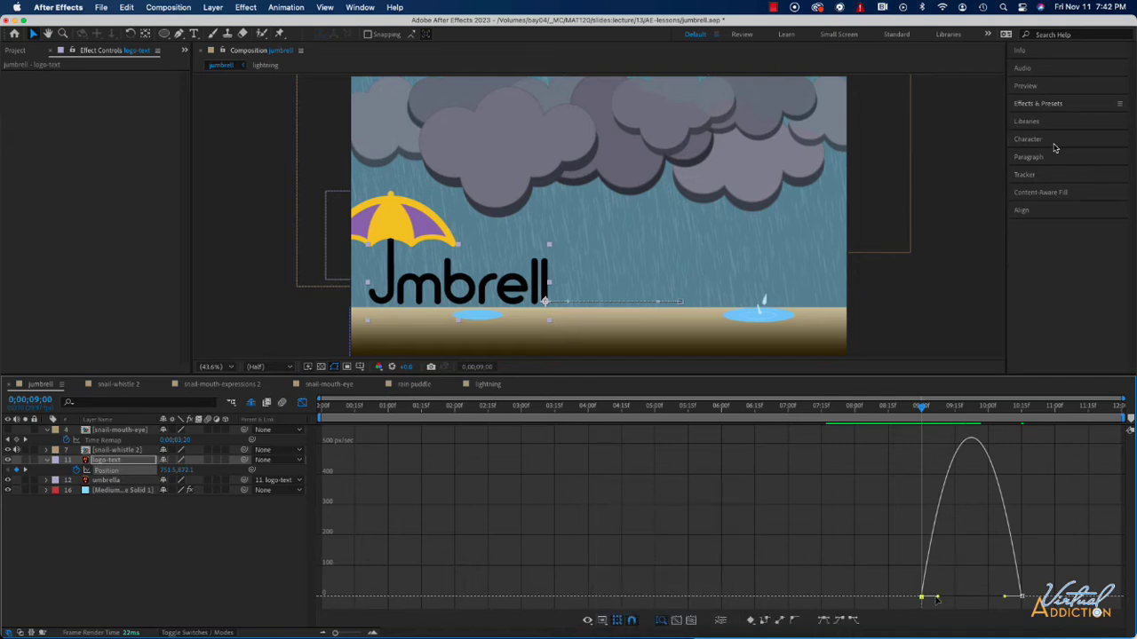
left_click_drag(938, 599, 973, 598)
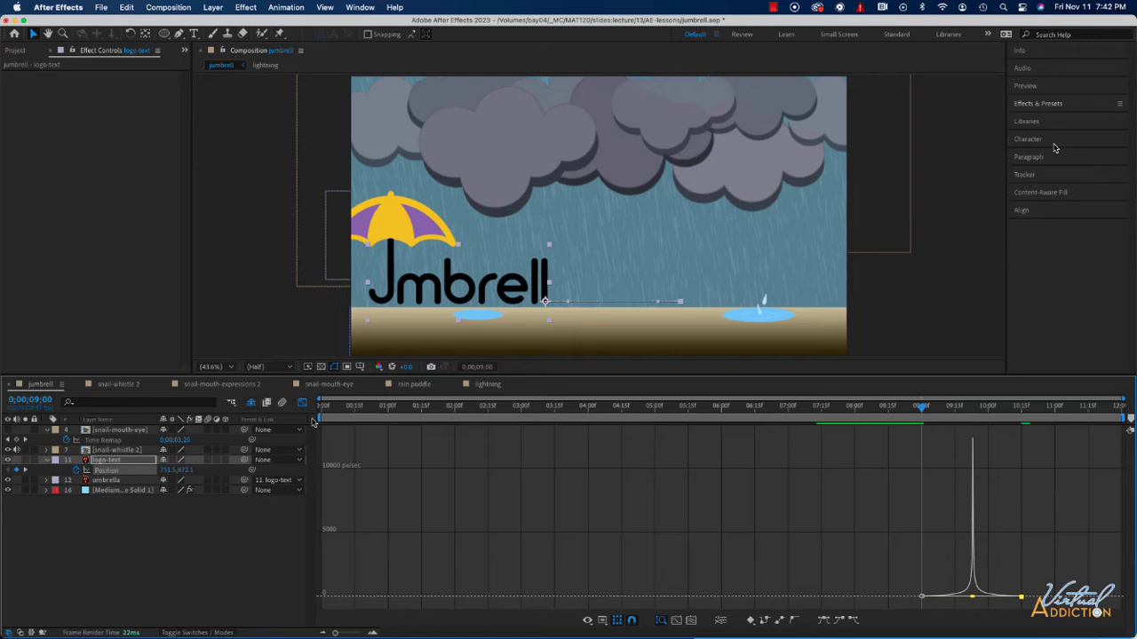
left_click(302, 402)
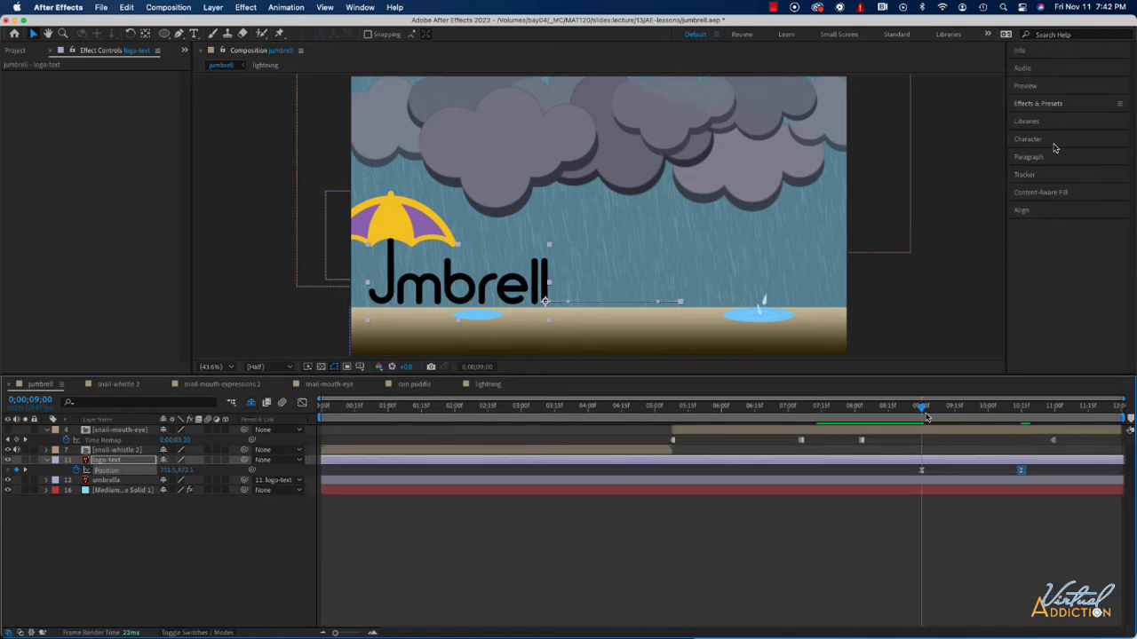
left_click_drag(922, 410, 907, 411)
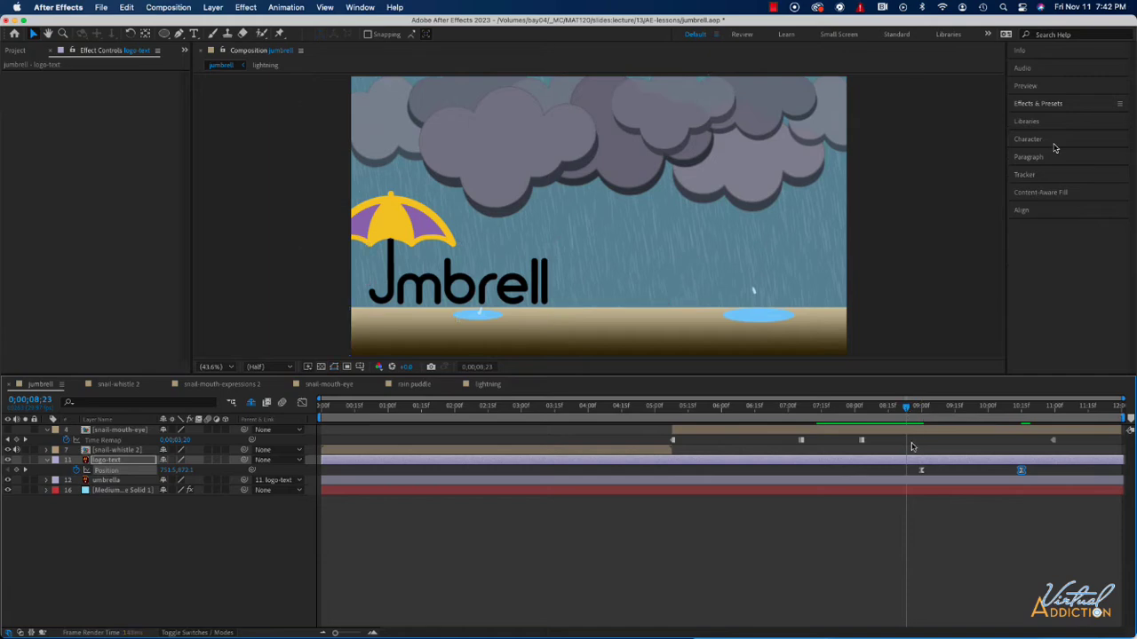
key("space")
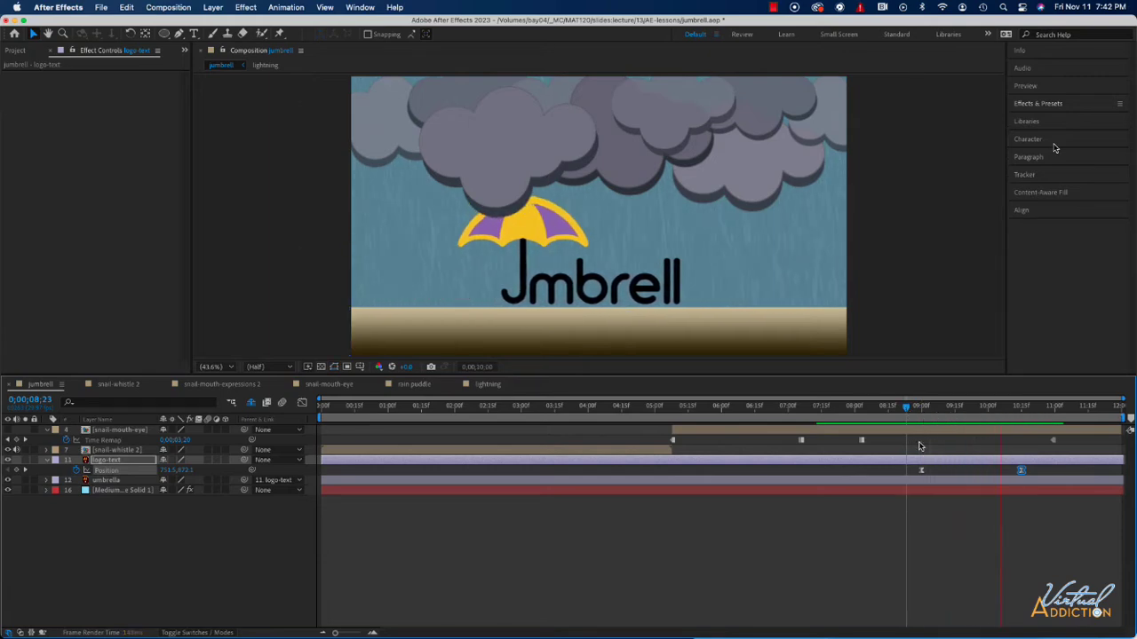
key("space")
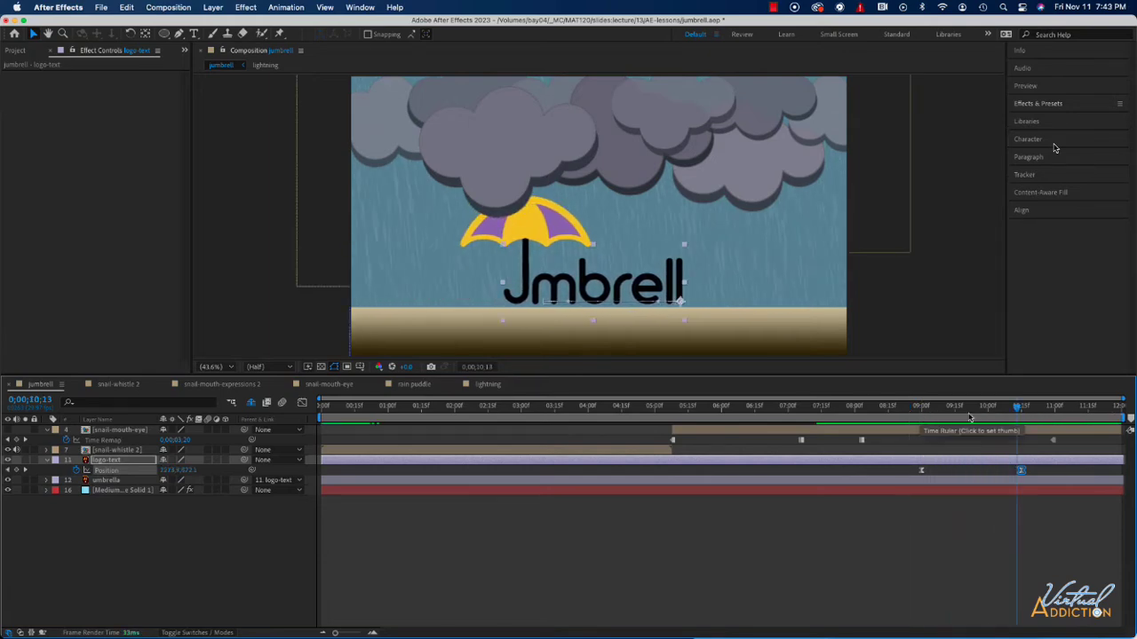
Apply the CC Slant effect to the logo-text layer and start keyframing its Slant property at 0;00;09;00.
left_click_drag(1017, 407, 926, 426)
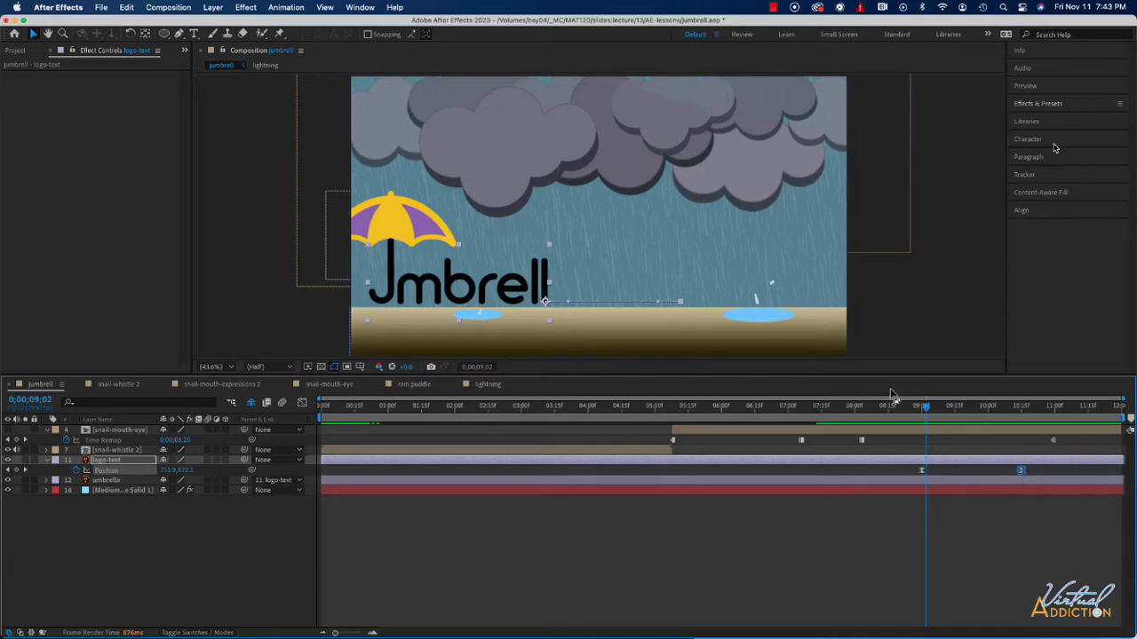
left_click(924, 408)
left_click(922, 408)
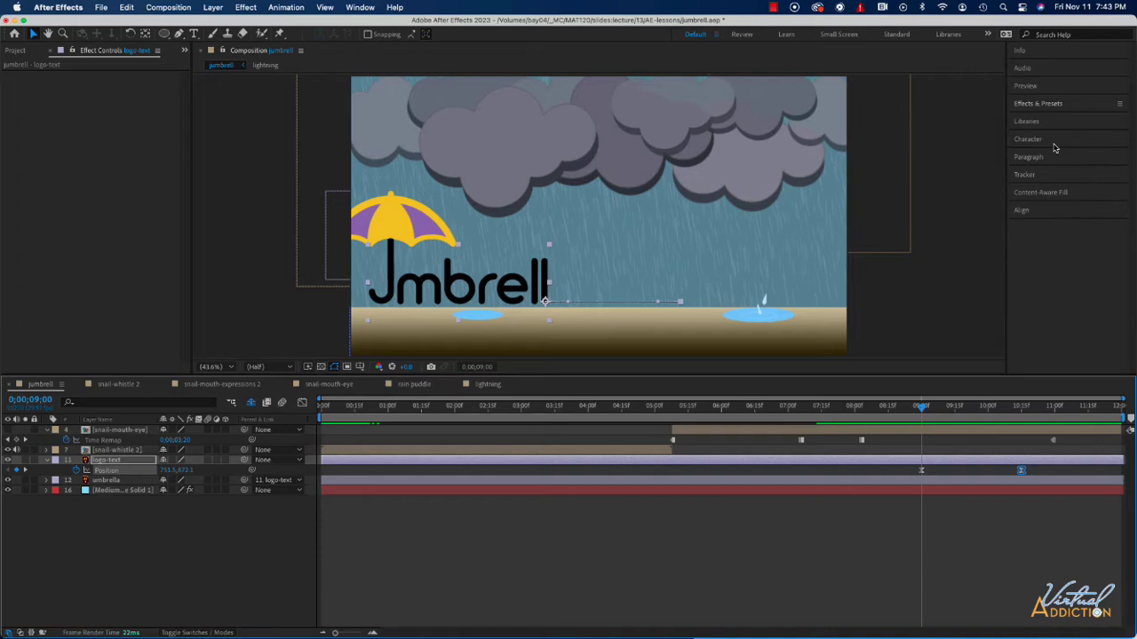
left_click(964, 178)
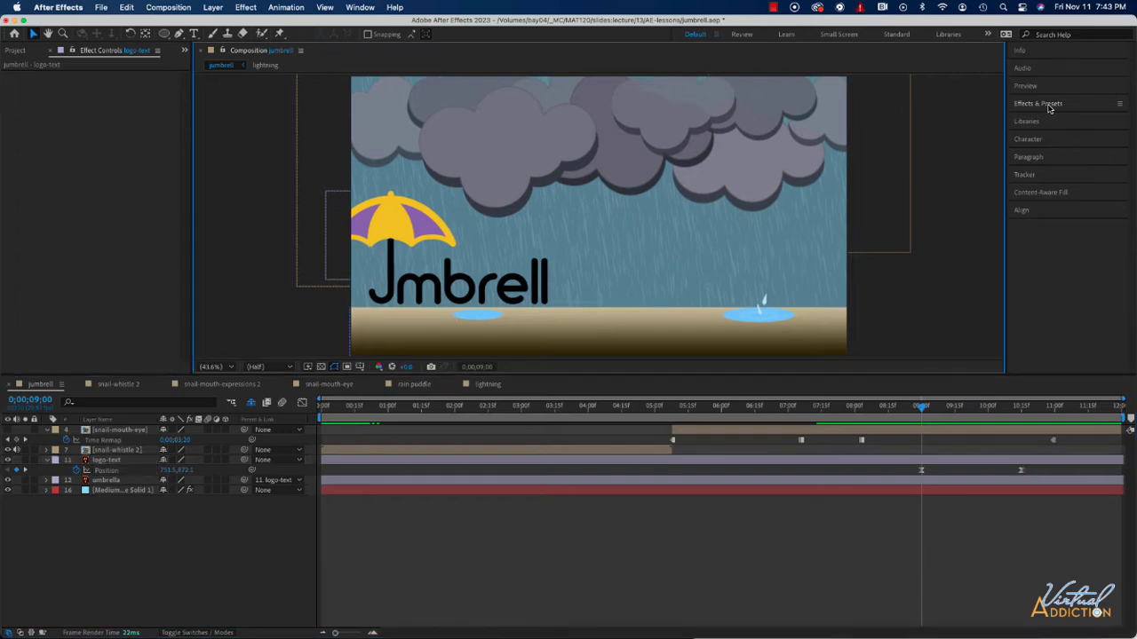
left_click(1049, 105)
left_click(1032, 118)
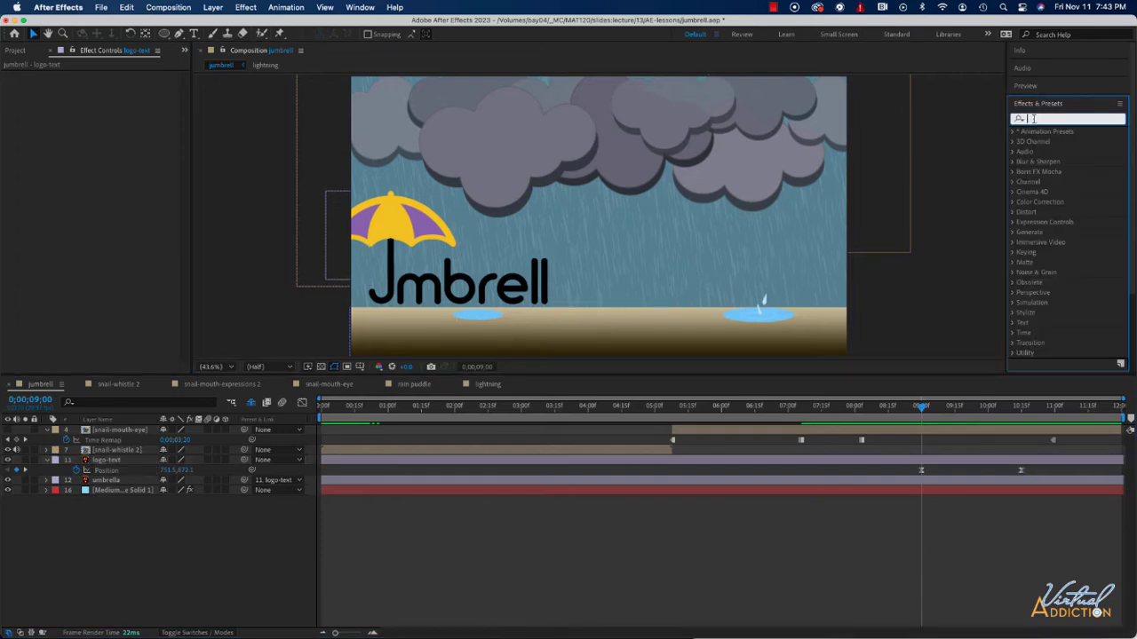
type("slant")
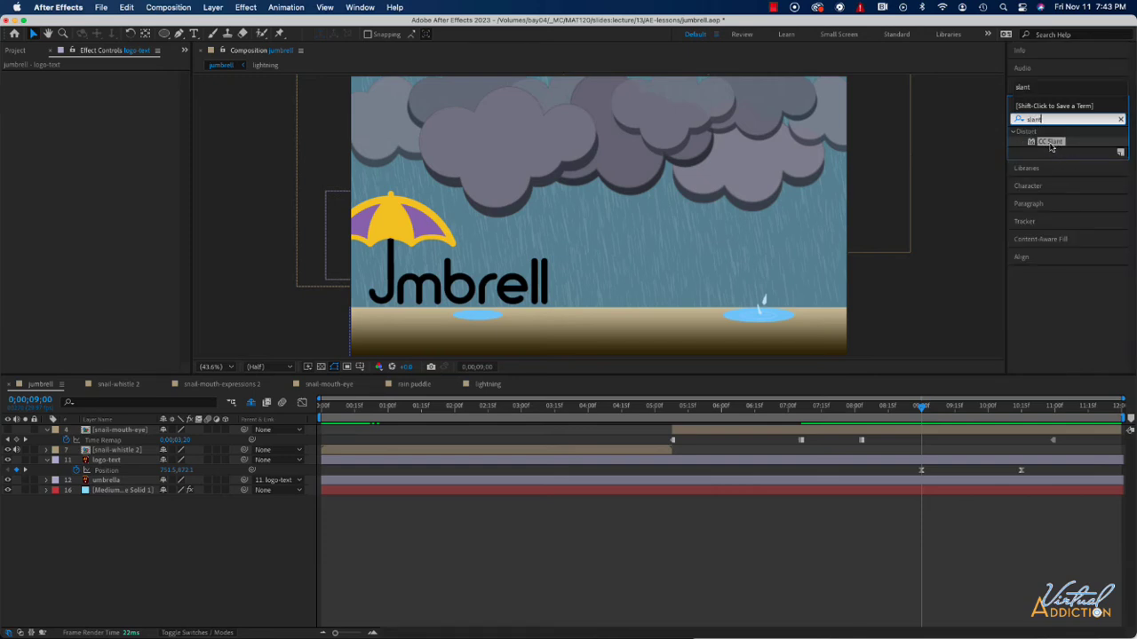
left_click_drag(1050, 147, 118, 462)
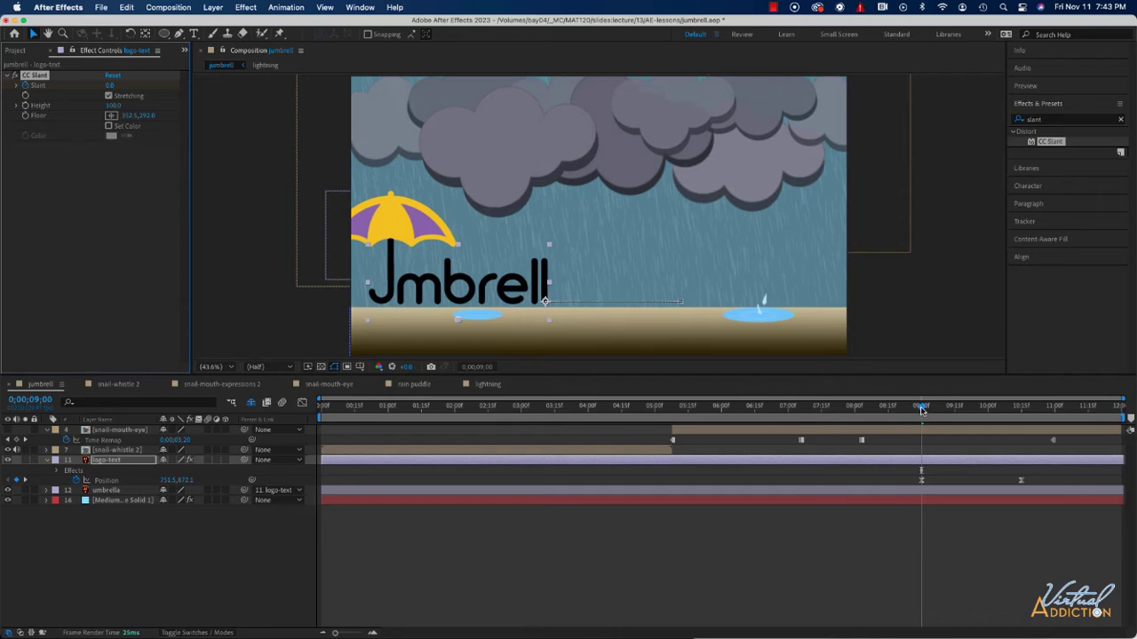
Reveal logo-text's CC Slant properties in the timeline and add a Slant keyframe of 0 at 0;00;10;15.
left_click_drag(921, 408, 1021, 410)
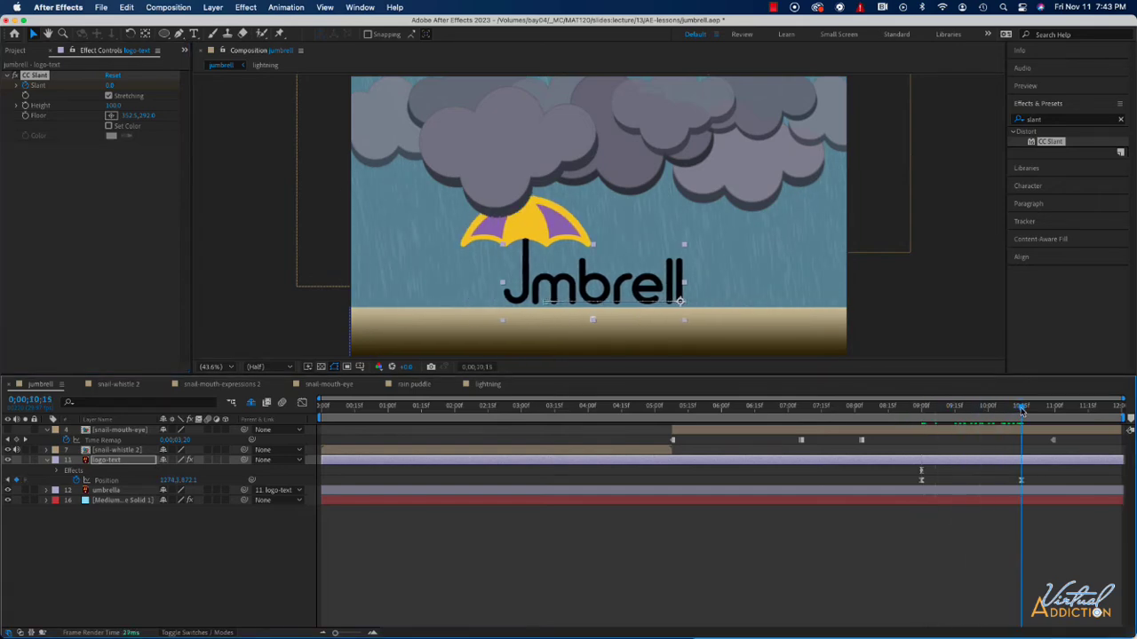
mouse_move(1022, 487)
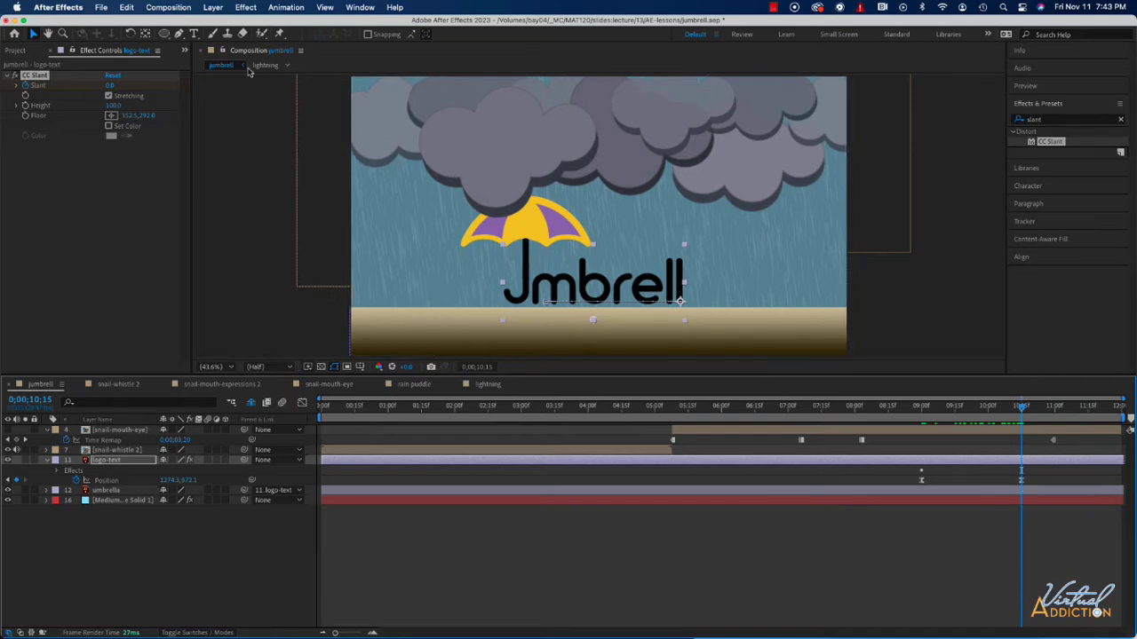
left_click(56, 471)
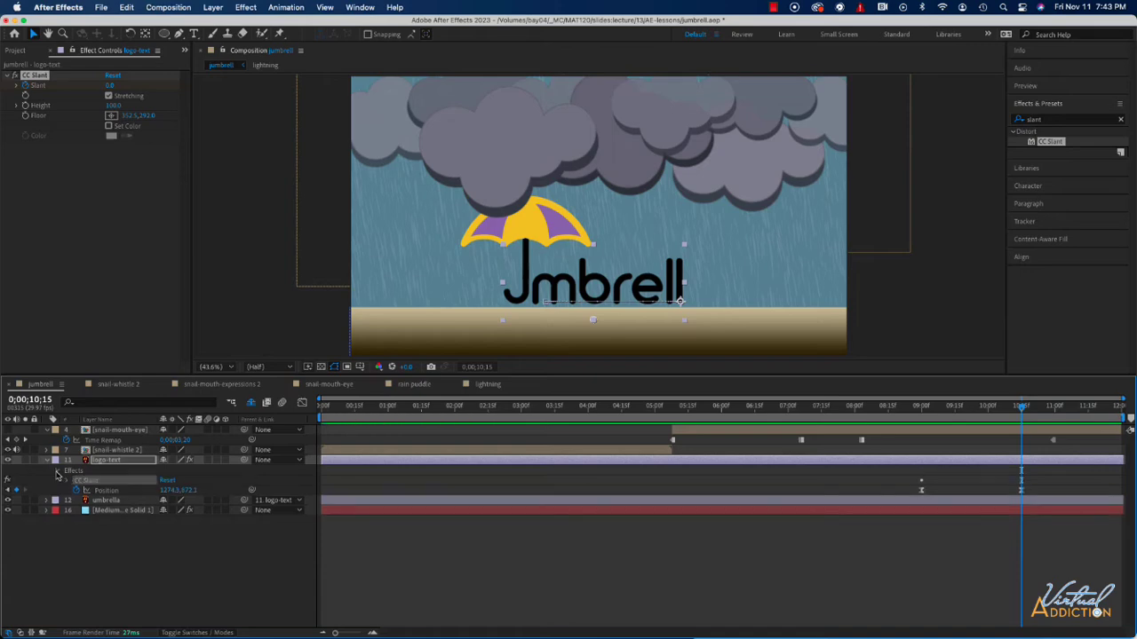
left_click(68, 480)
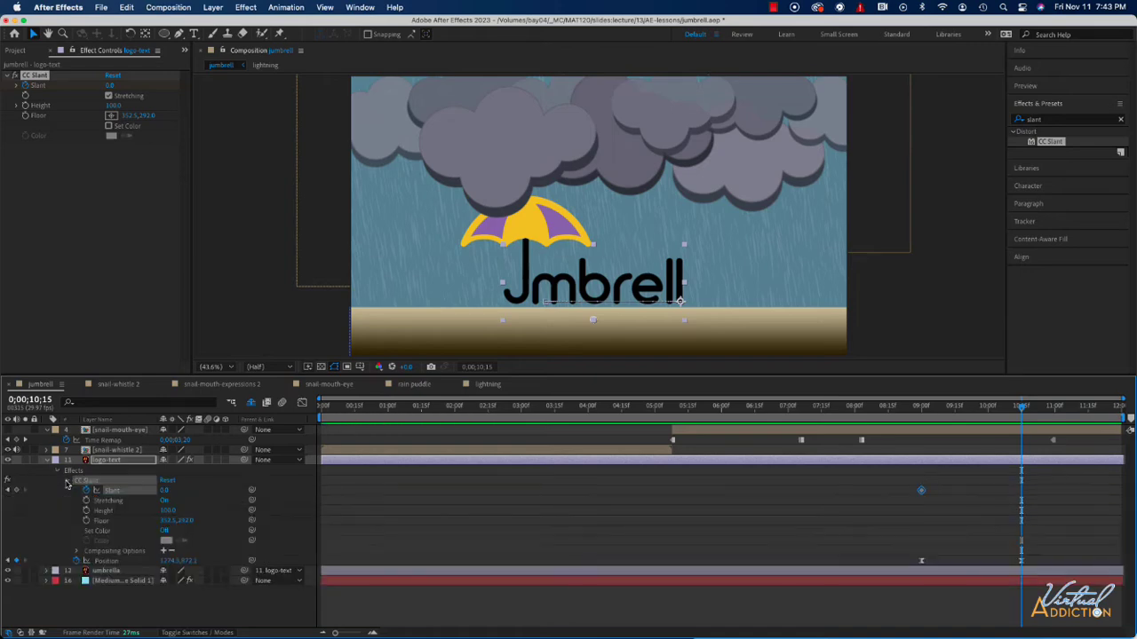
left_click(16, 493)
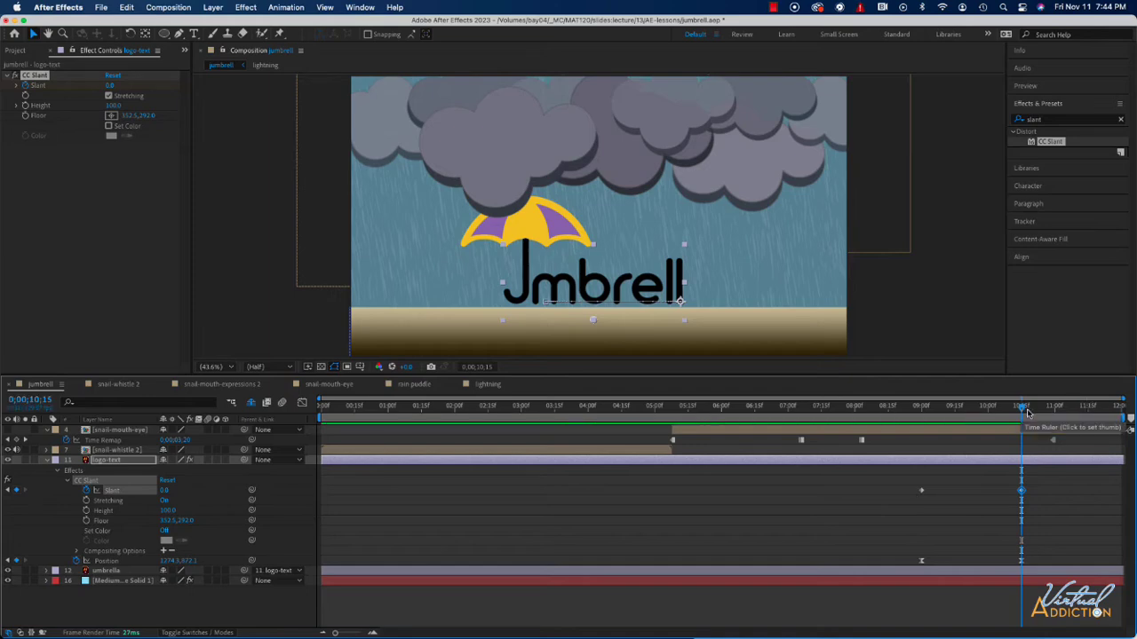
Set the logo-text Slant to about 41 at 0;00;09;00 and scrub through the motion to check it.
key("j")
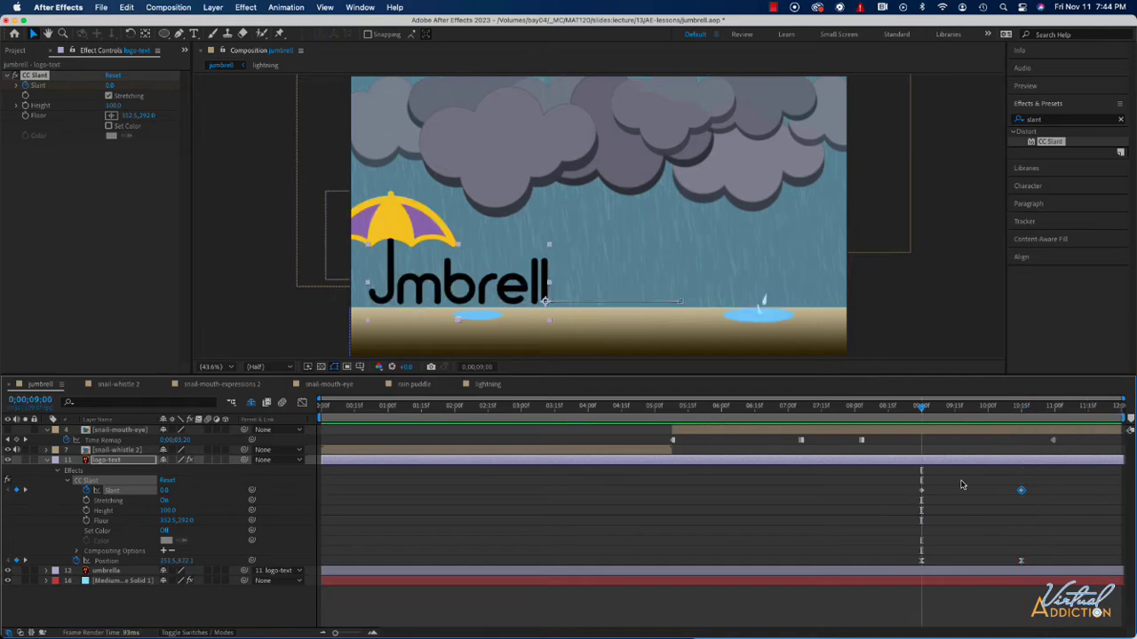
left_click(111, 87)
left_click_drag(113, 86, 140, 87)
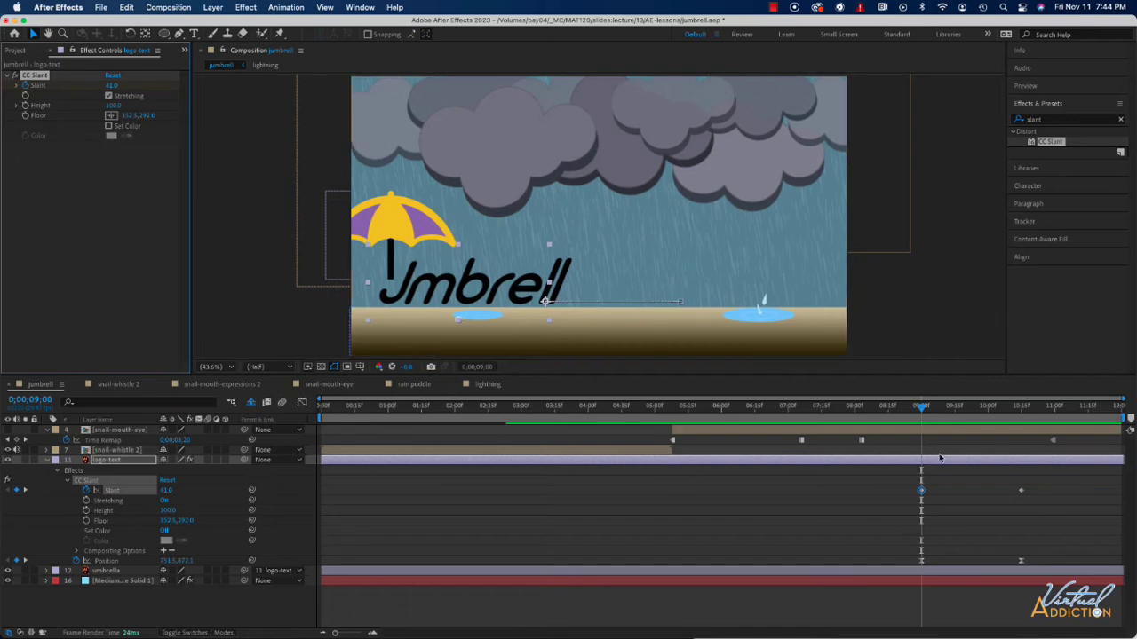
left_click_drag(923, 411, 1022, 406)
left_click_drag(1022, 407, 923, 423)
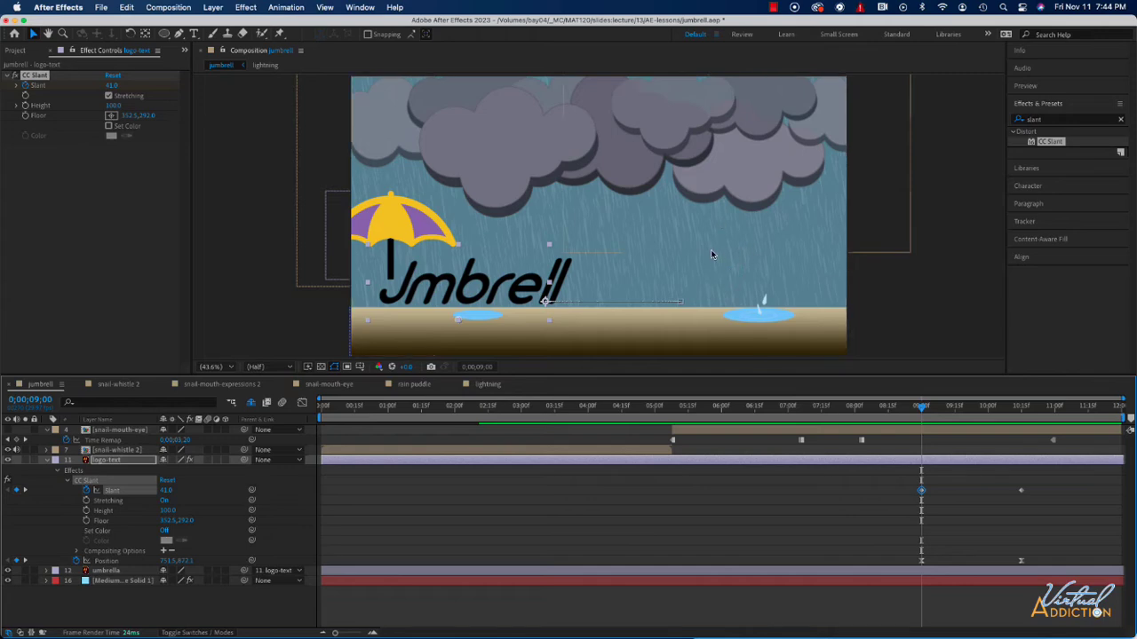
Set logo-text's Slant to about -22 at 0;00;10;10, review the motion, and shift that keyframe slightly earlier.
left_click_drag(921, 413, 1010, 426)
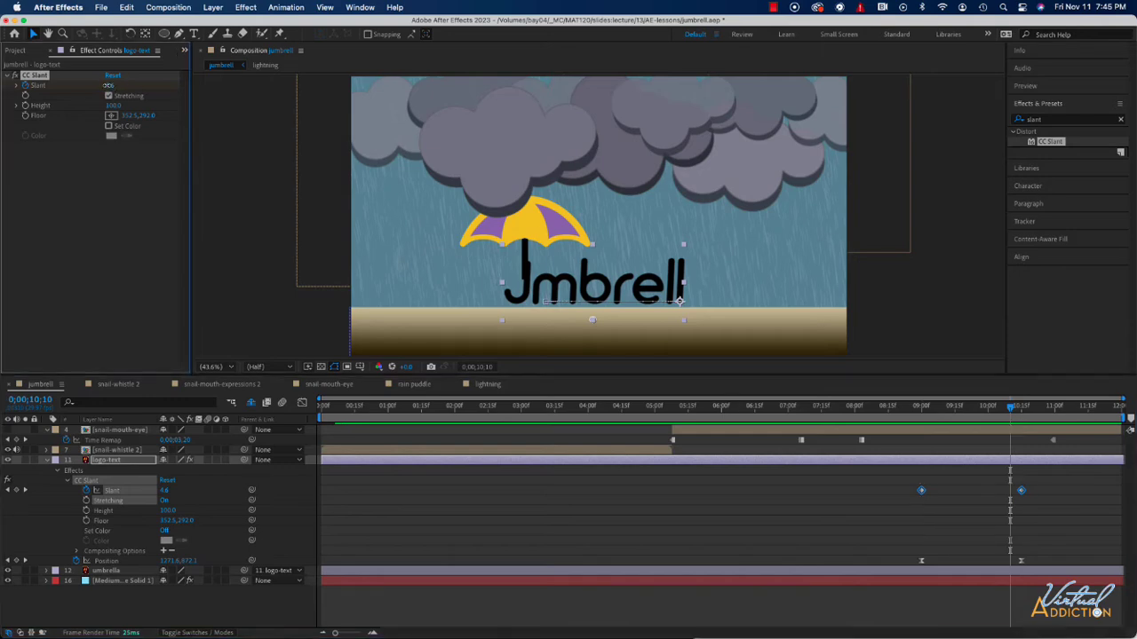
mouse_move(111, 86)
left_mouse_down()
mouse_move(81, 85)
mouse_move(93, 85)
left_mouse_up()
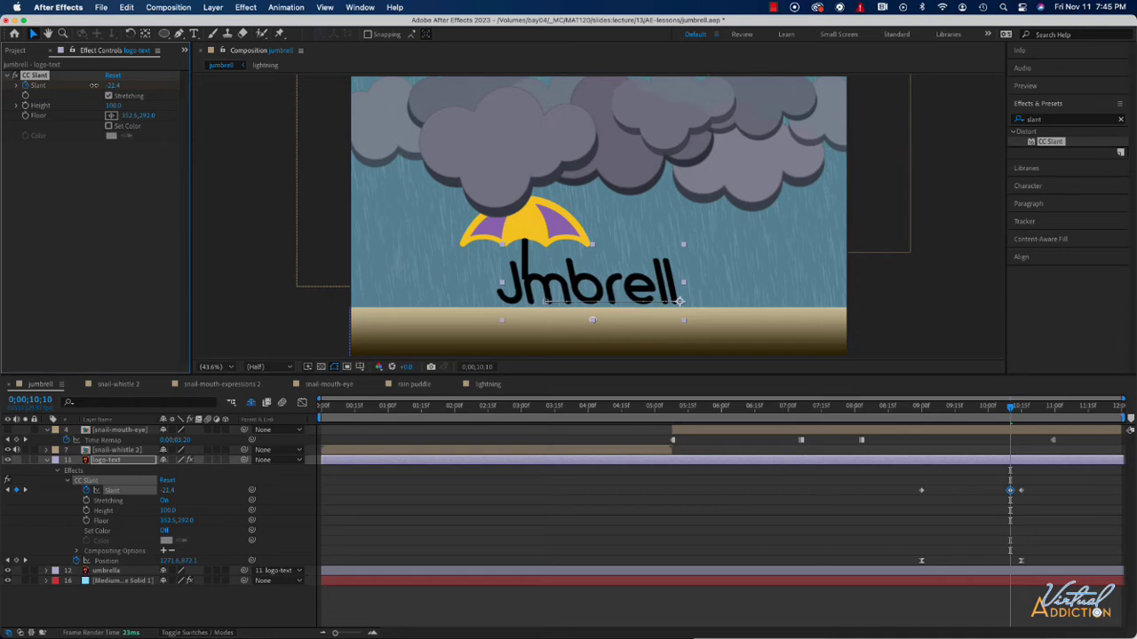
key("space")
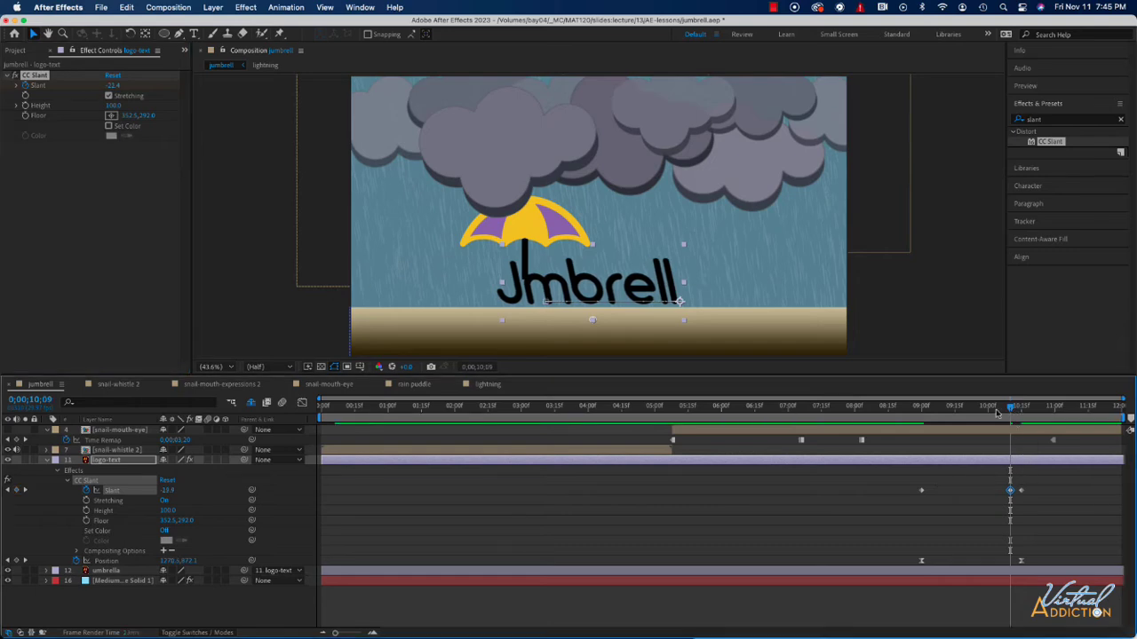
left_click(931, 415)
left_click(924, 423)
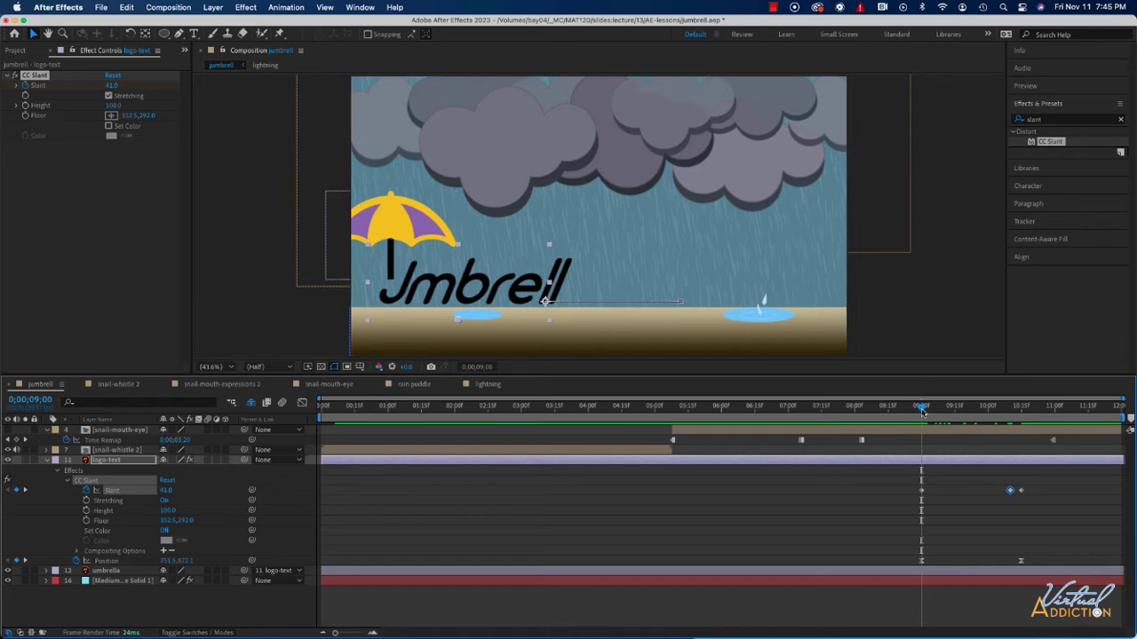
left_click_drag(922, 406, 998, 412)
left_click_drag(1010, 491, 1006, 490)
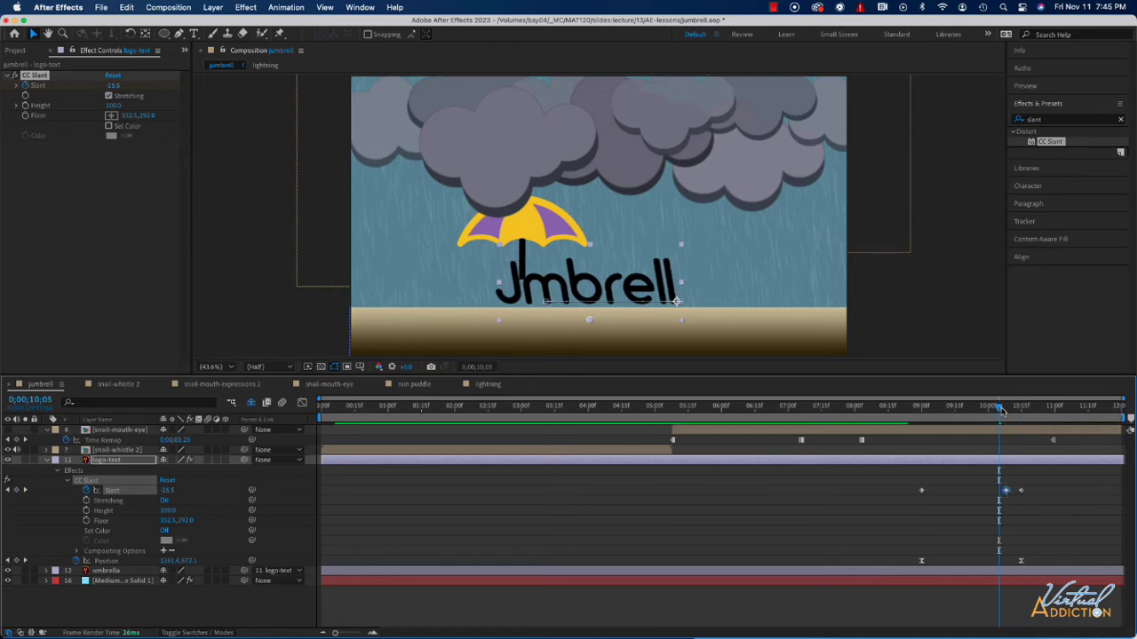
Set logo-text's Slant to about 17.8 at 0;00;10;12 and preview the slide from just before 0;00;09;00.
left_click_drag(1000, 410, 1014, 411)
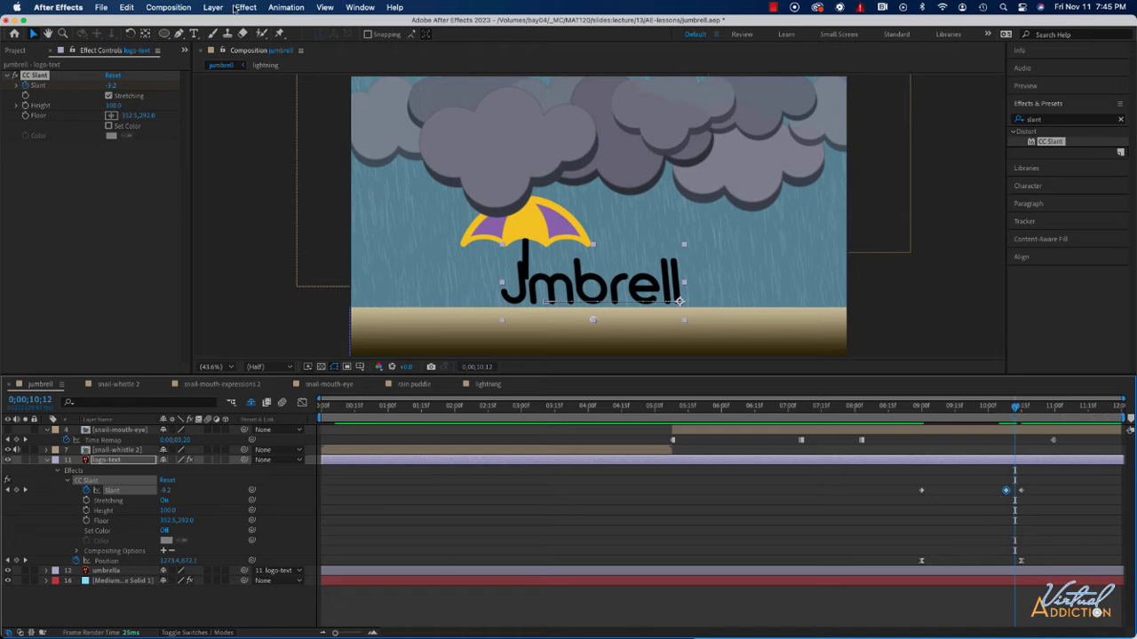
left_click_drag(110, 85, 126, 85)
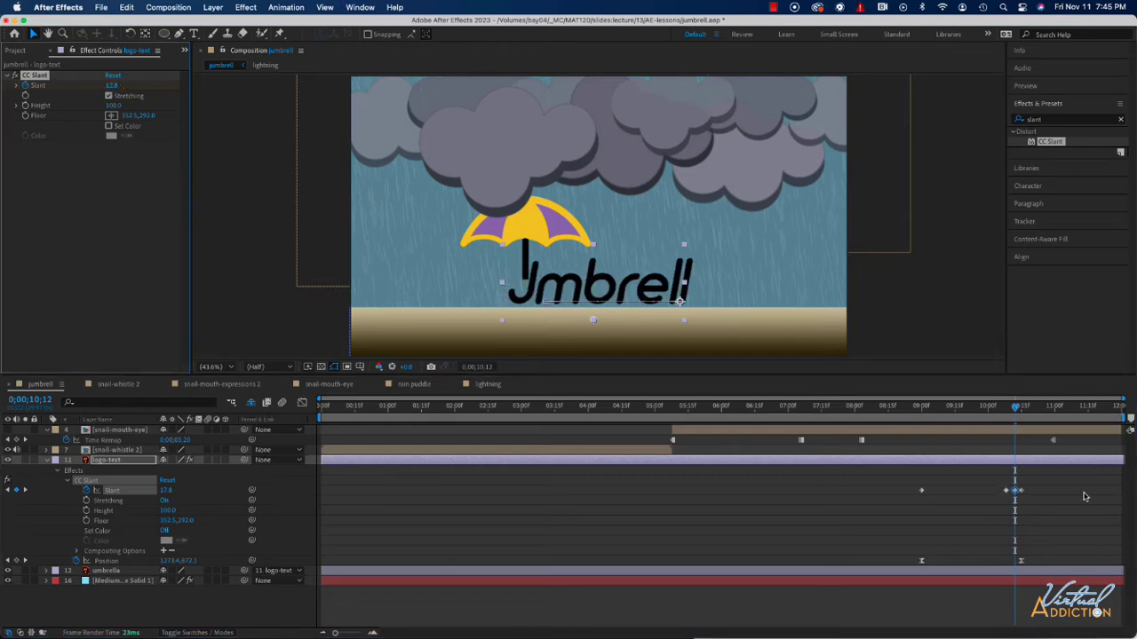
left_click_drag(1015, 410, 918, 422)
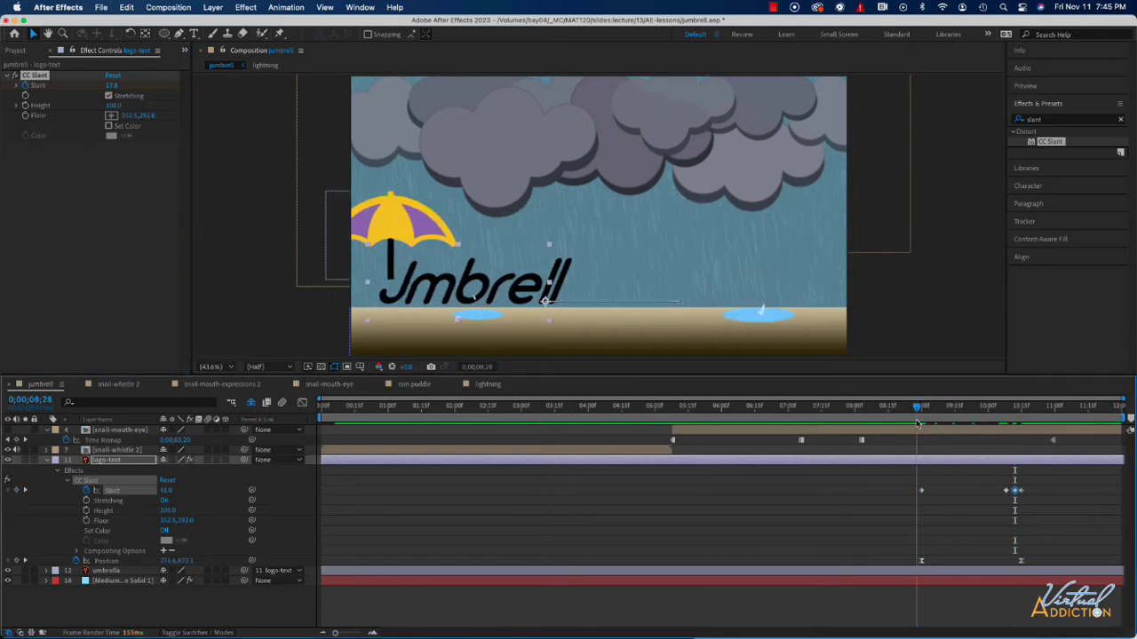
key("space")
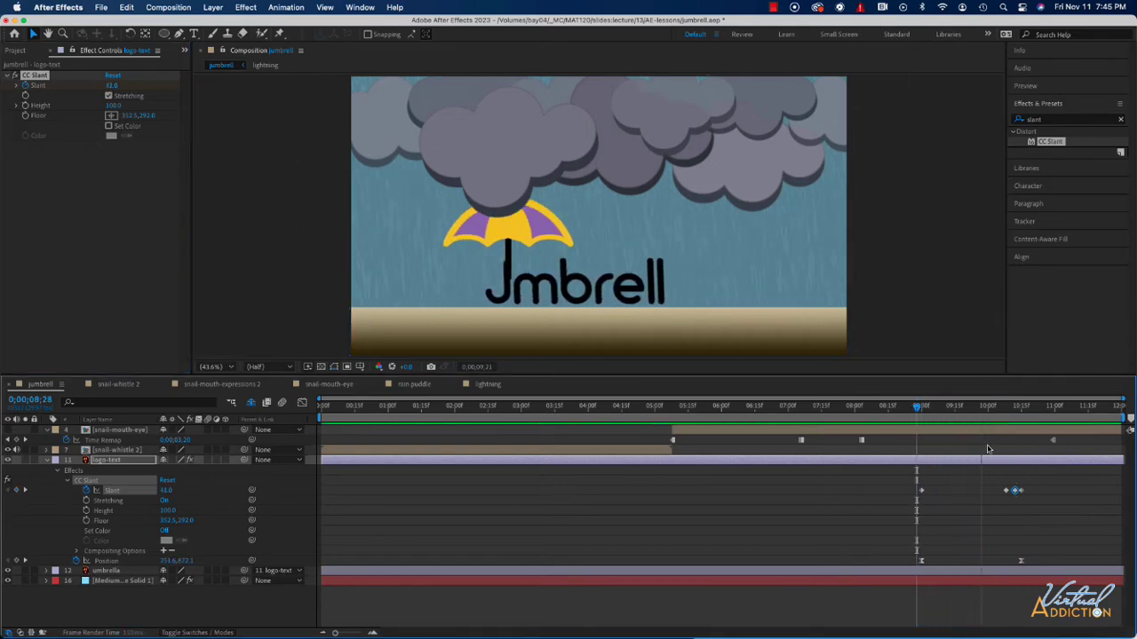
key("space")
Apply Easy Ease to all four logo-text Slant keyframes and preview the slanting slide.
left_click_drag(1048, 483, 907, 502)
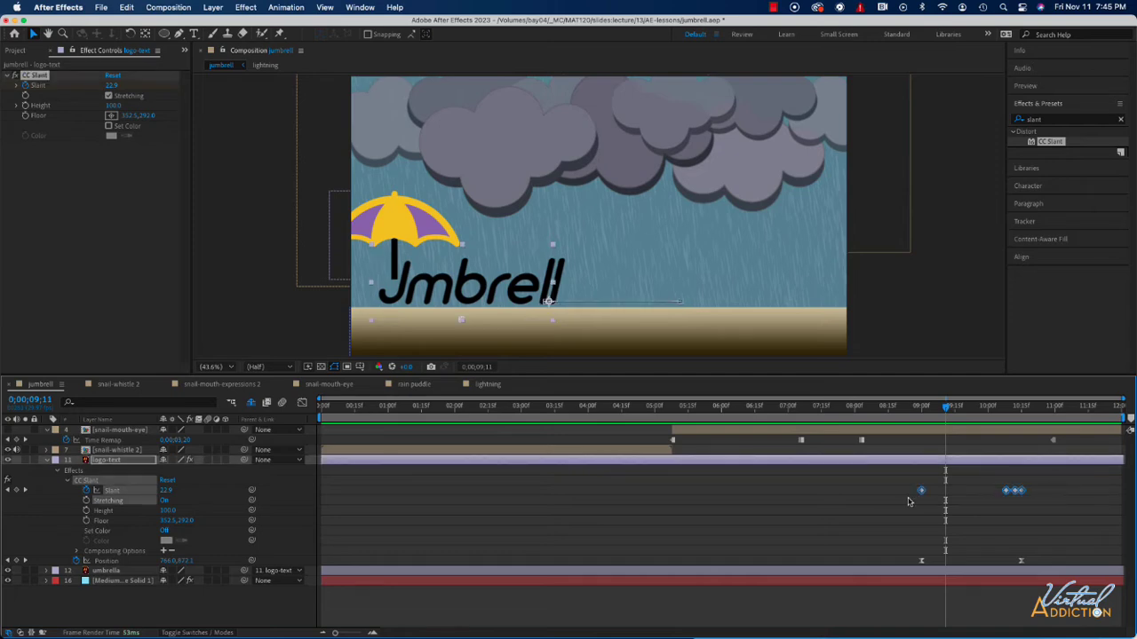
key("F9")
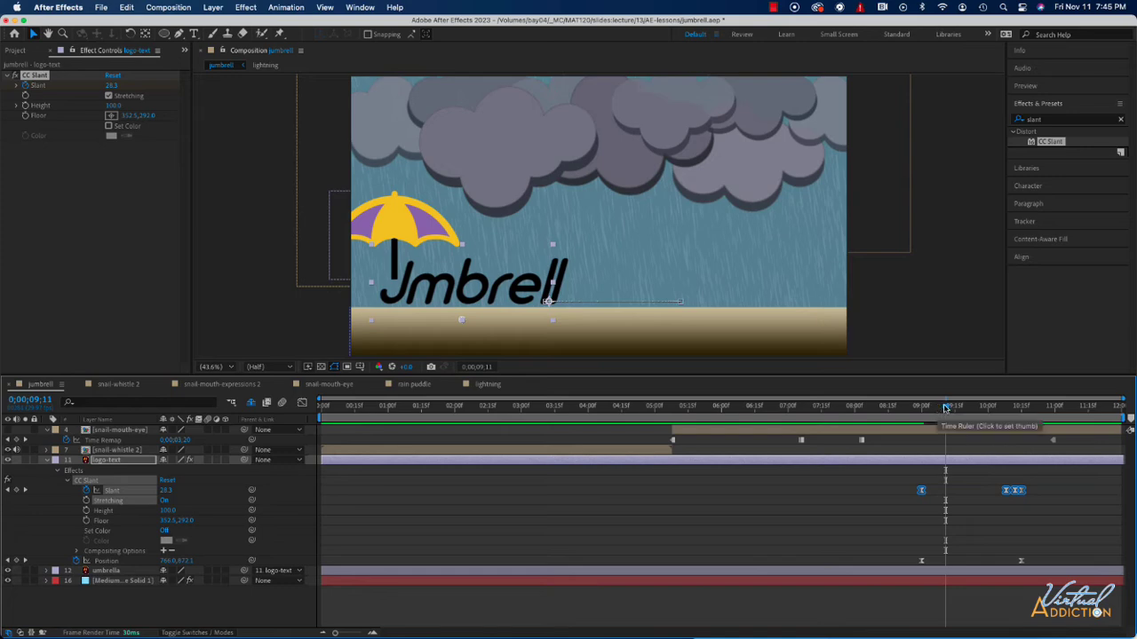
key("space")
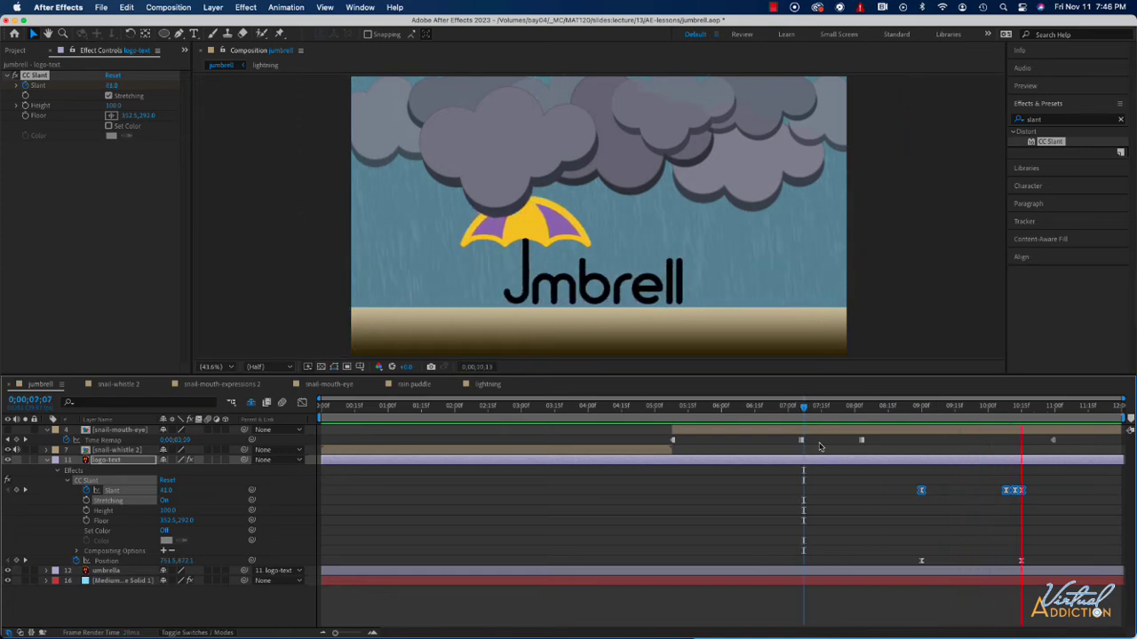
key("space")
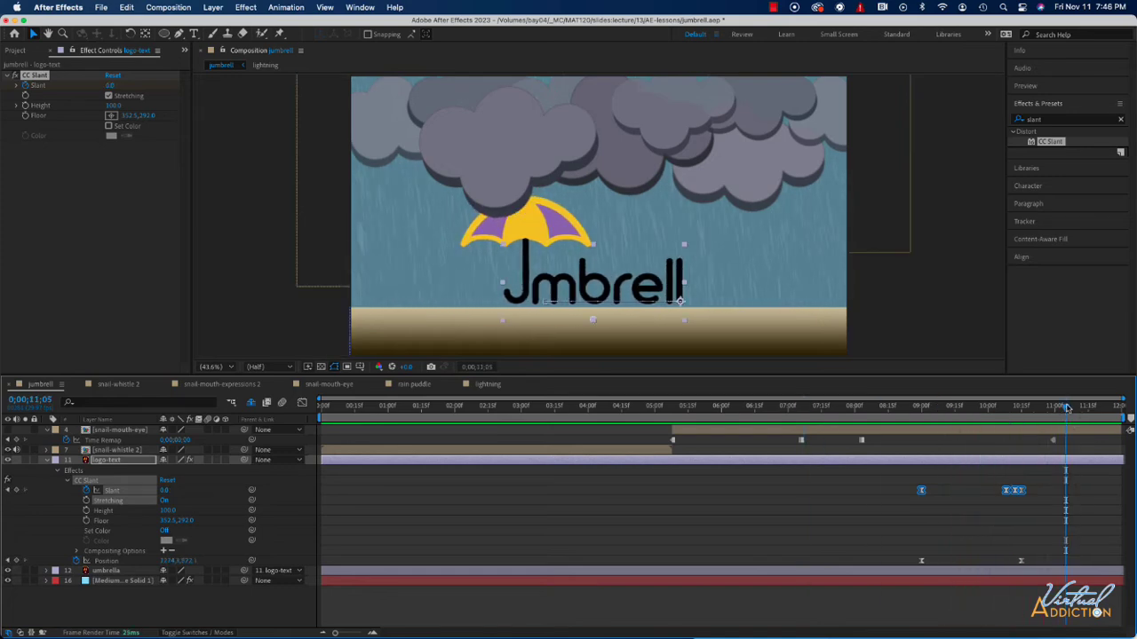
left_click_drag(1067, 407, 1028, 431)
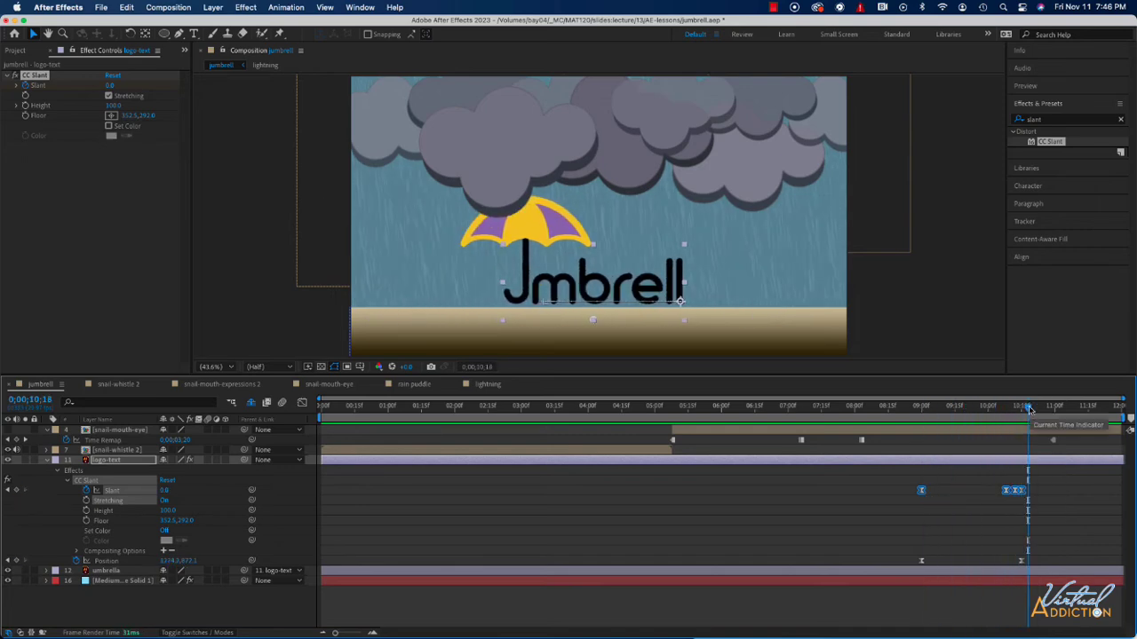
At 0;00;09;00, move logo-text sideways until it and the umbrella are completely outside the scene's left edge, and preview the slide.
key("Page_Up")
key("Page_Up")
key("Page_Up")
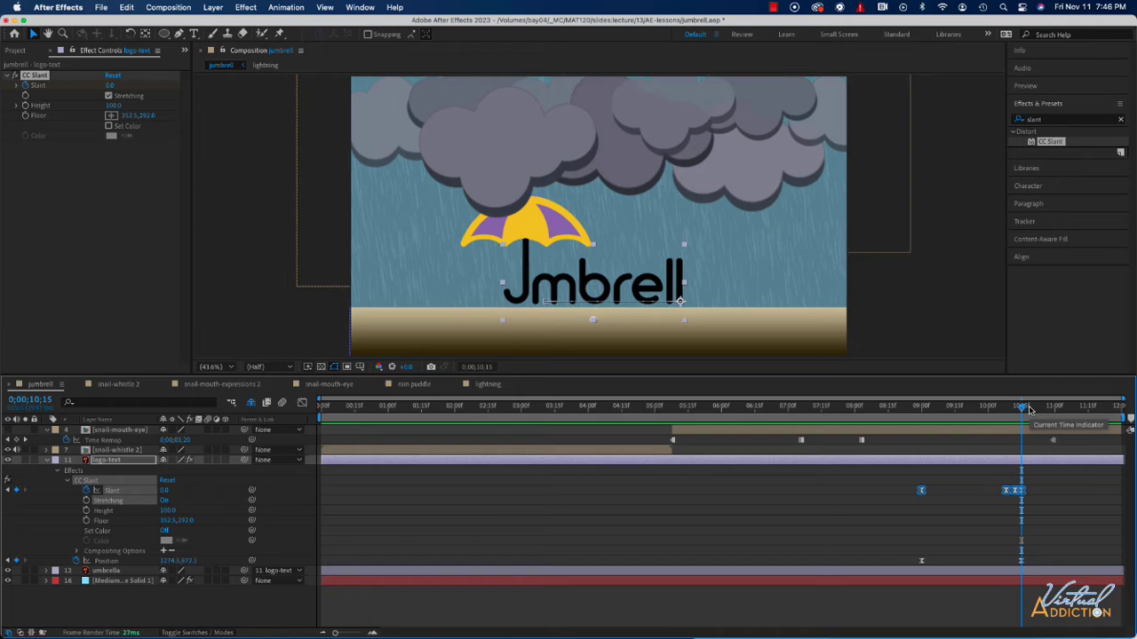
key("Page_Up")
key("Page_Up")
key("Page_Up")
key("Page_Up")
key("Page_Up")
key("Page_Up")
key("Page_Up")
key("Page_Up")
key("Page_Up")
key("Page_Up")
key("Page_Up")
key("Page_Up")
key("Page_Up")
key("Page_Up")
key("Page_Up")
key("Page_Up")
key("Page_Up")
key("Page_Up")
key("Page_Up")
key("Page_Up")
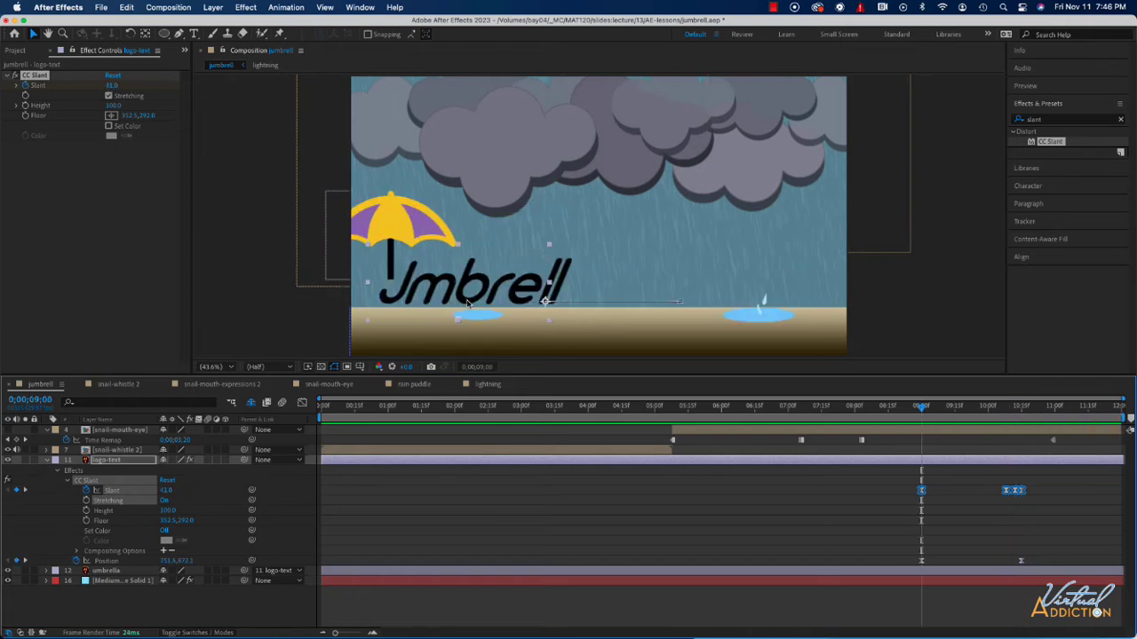
left_click_drag(468, 304, 240, 300)
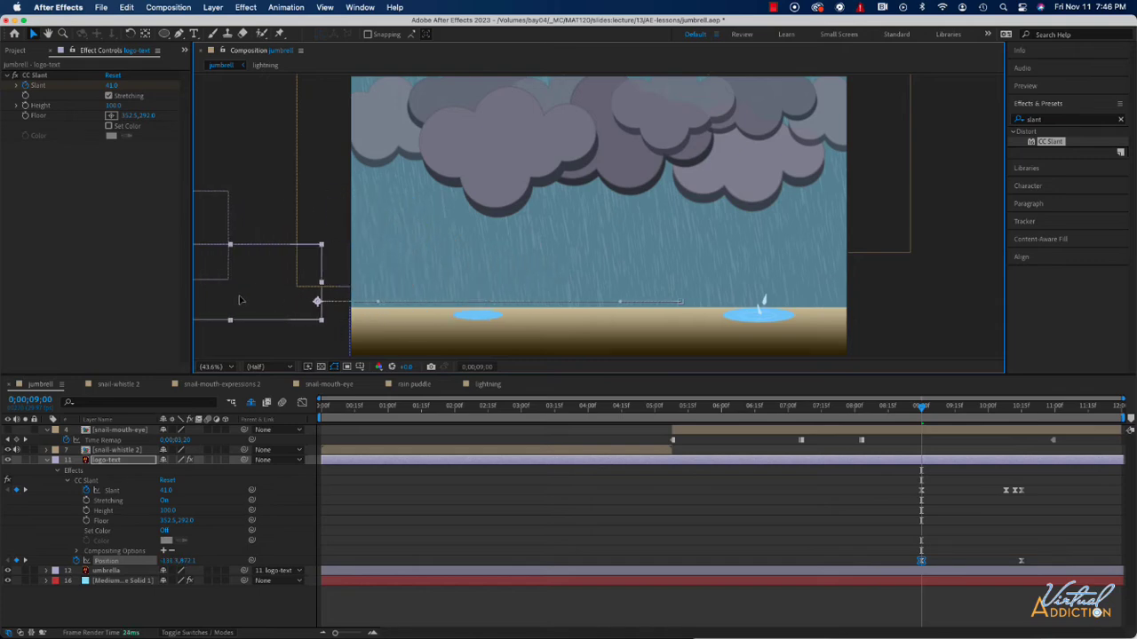
key("space")
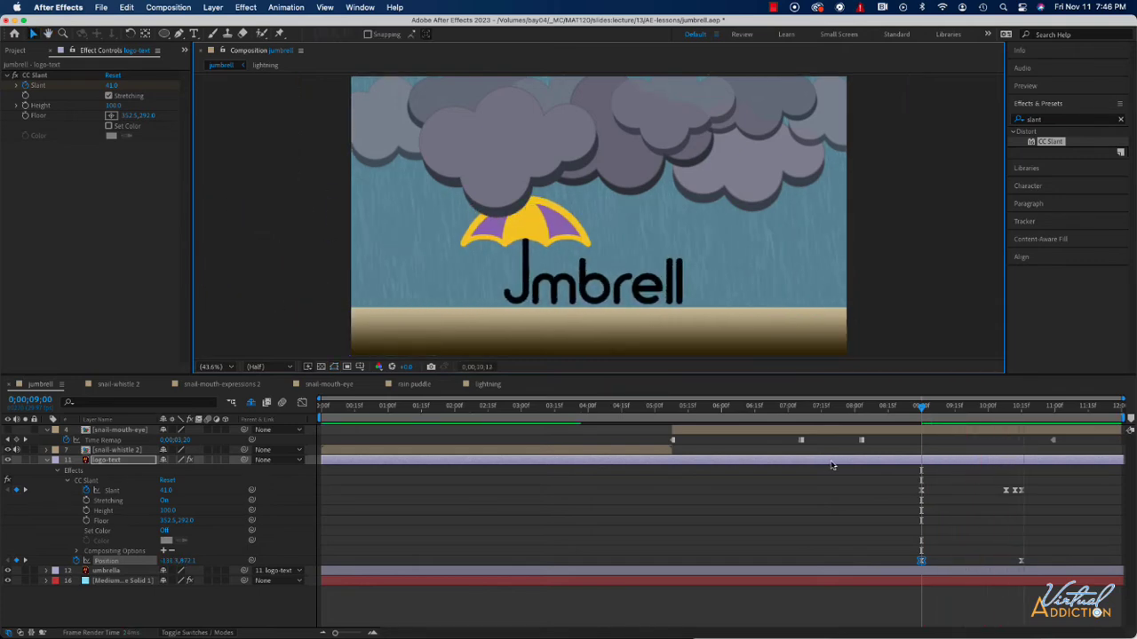
key("space")
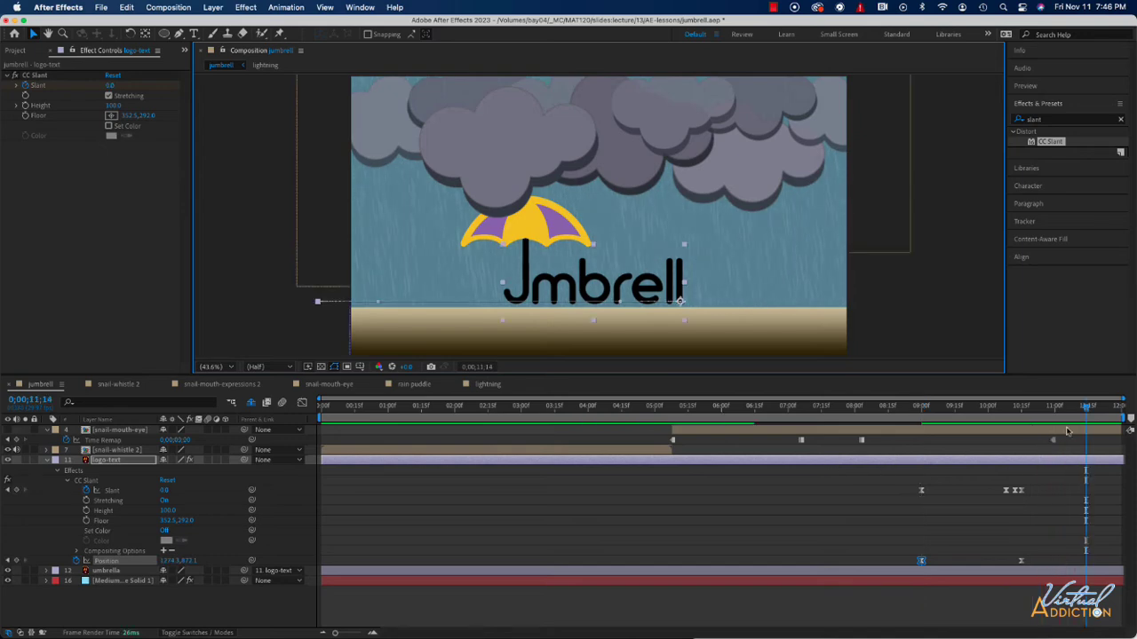
Start Scale keyframing on the umbrella layer at 0;00;10;15, keeping it at 100%.
left_click_drag(1087, 409, 1022, 420)
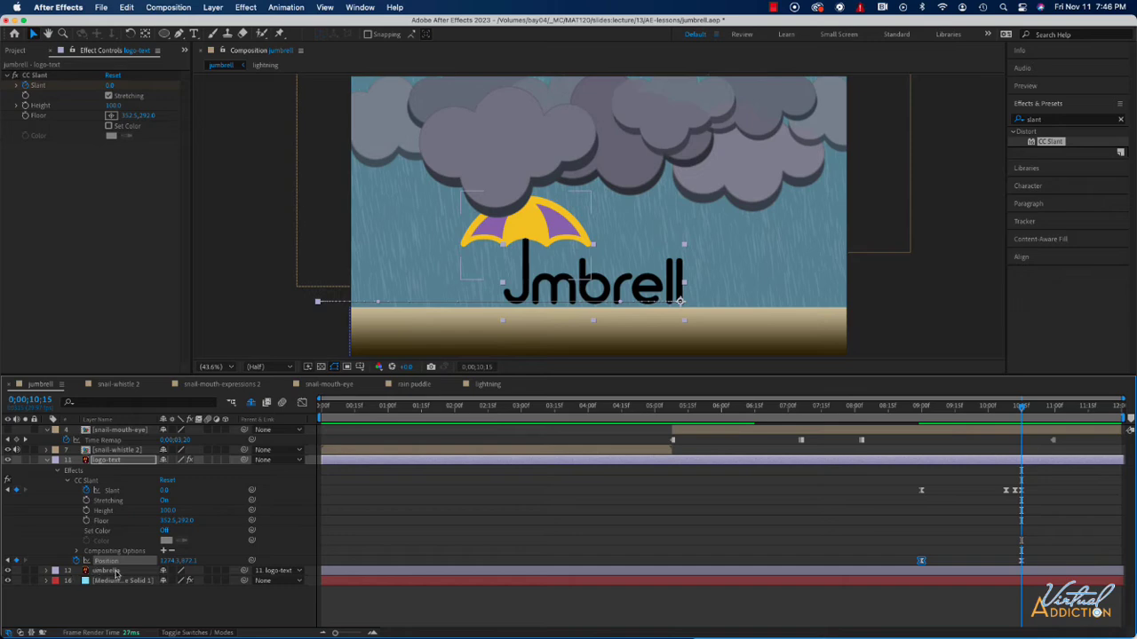
left_click(105, 572)
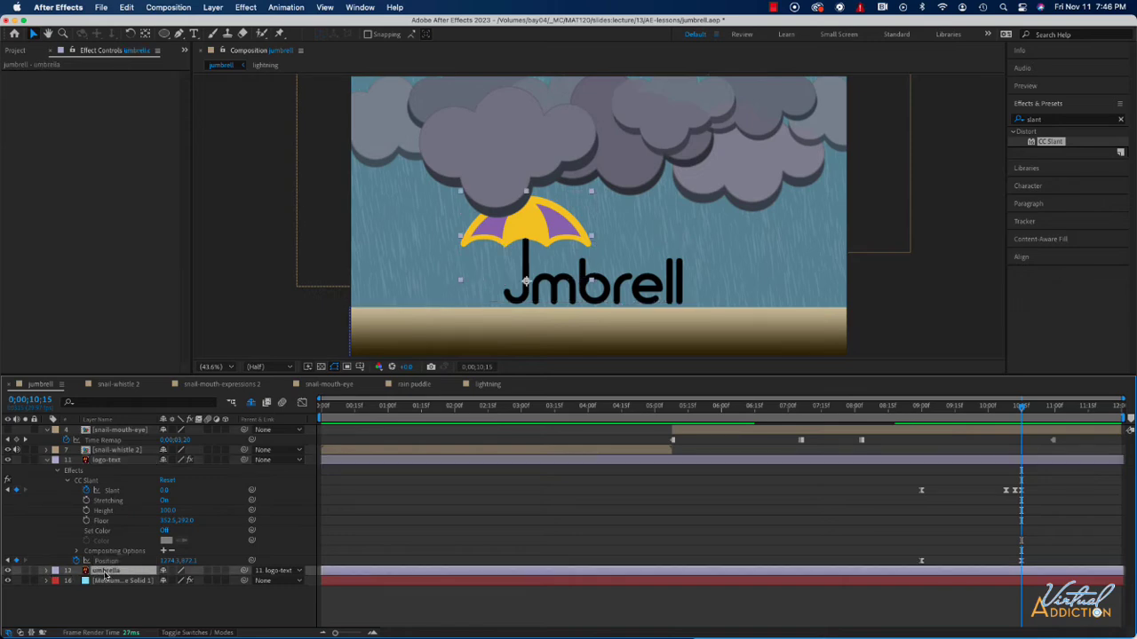
key("s")
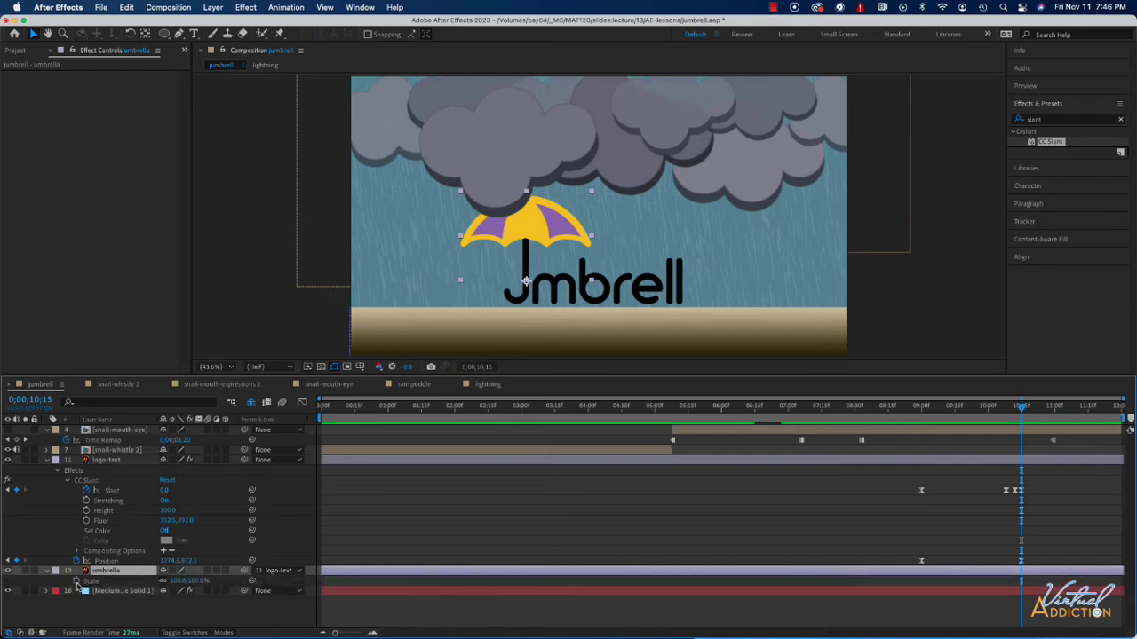
left_click(76, 581)
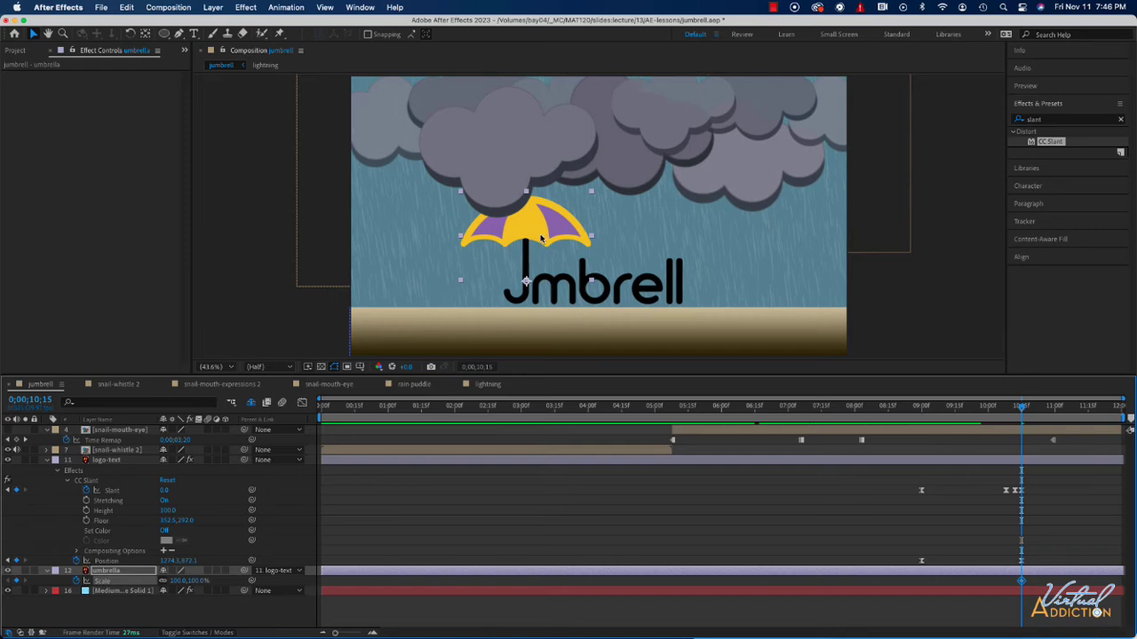
Unlink the umbrella's Scale proportions and set its horizontal scale to 0% at 0;00;09;25, leaving the vertical scale at 100%.
left_click_drag(1021, 410, 921, 416)
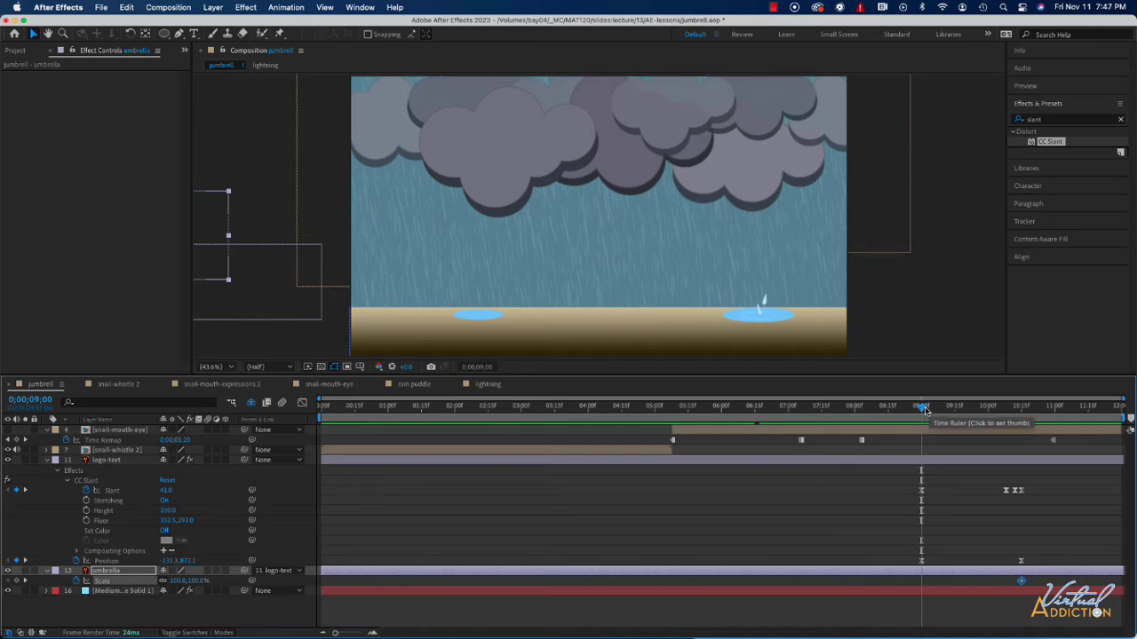
left_click_drag(923, 410, 978, 410)
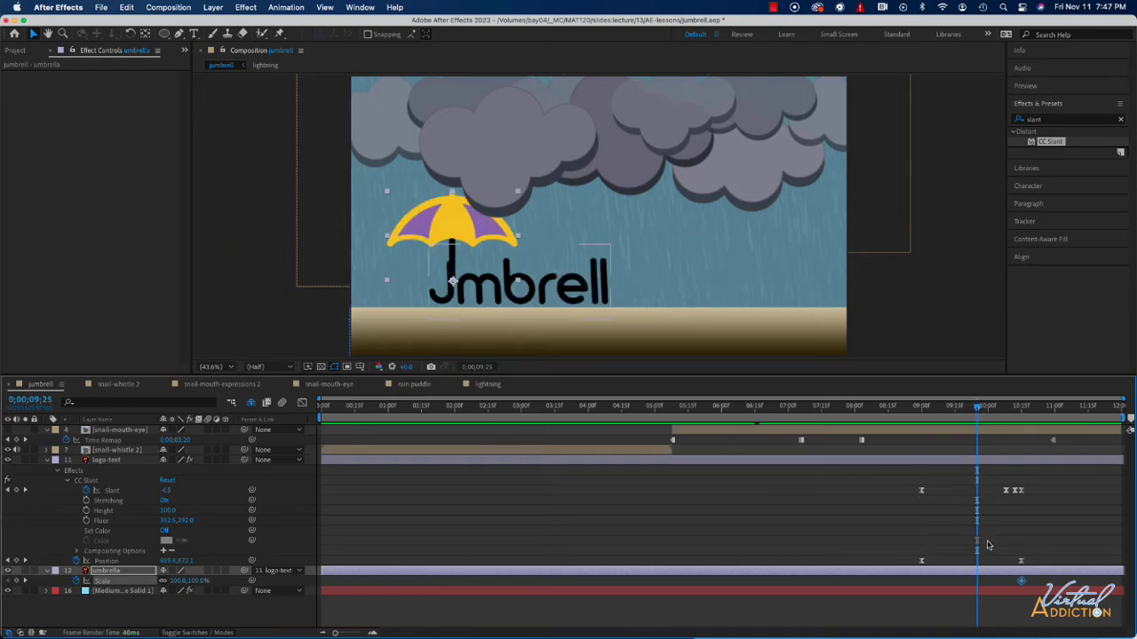
left_click(162, 581)
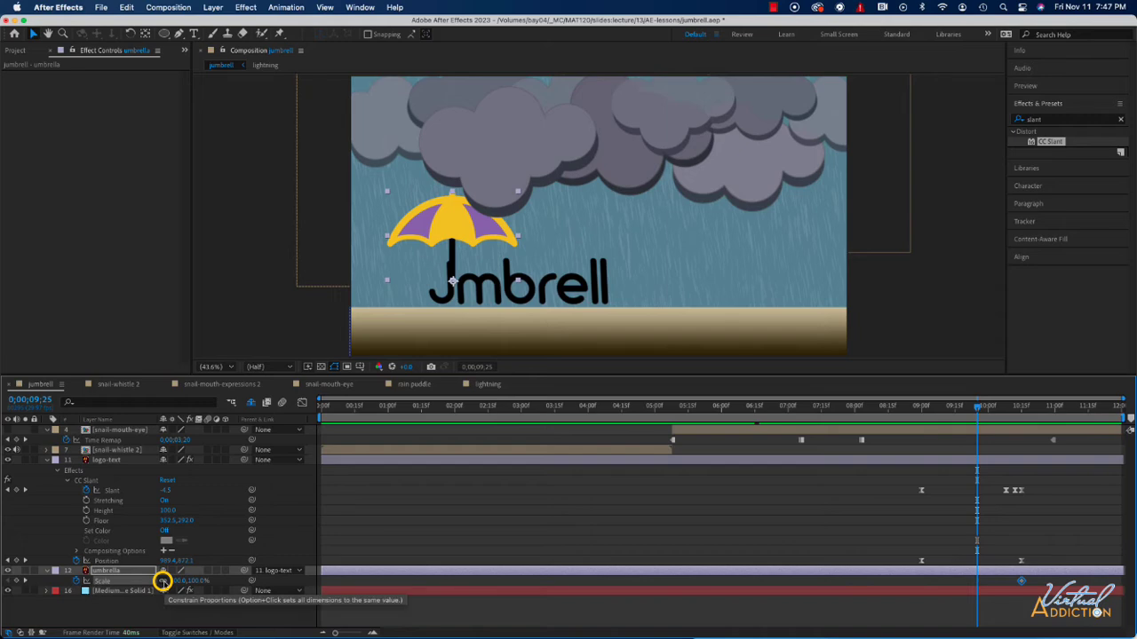
left_click(163, 582)
left_click_drag(176, 584, 115, 581)
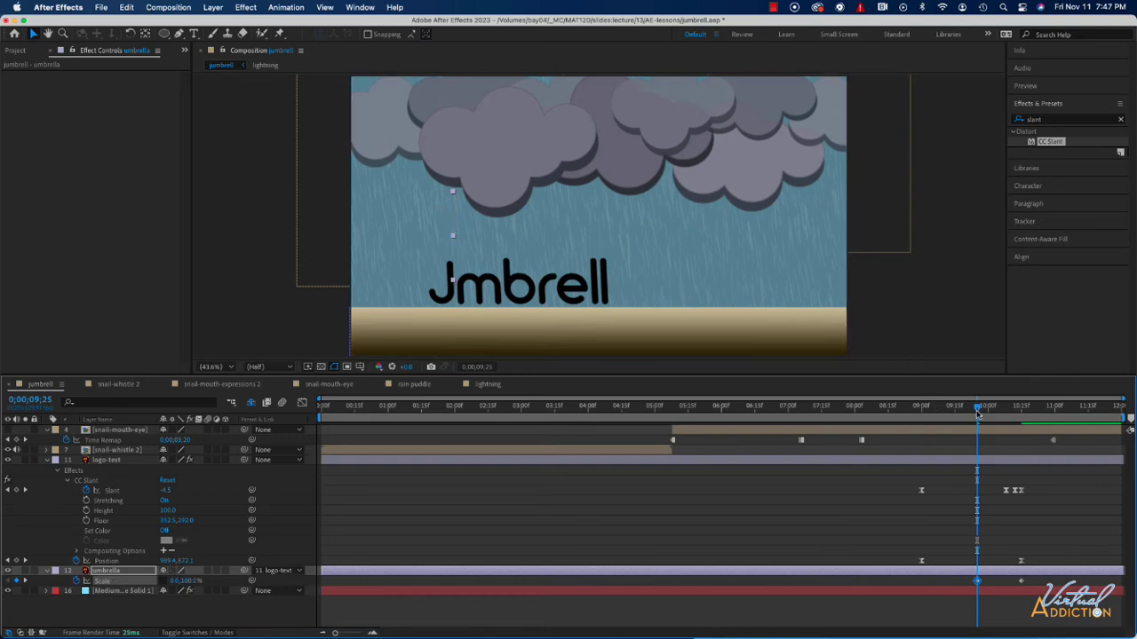
Retime the umbrella's Scale: 0% width just after 0;00;09;00, a copied 0% keyframe at 0;00;10;15, and full width slightly after that.
key("space")
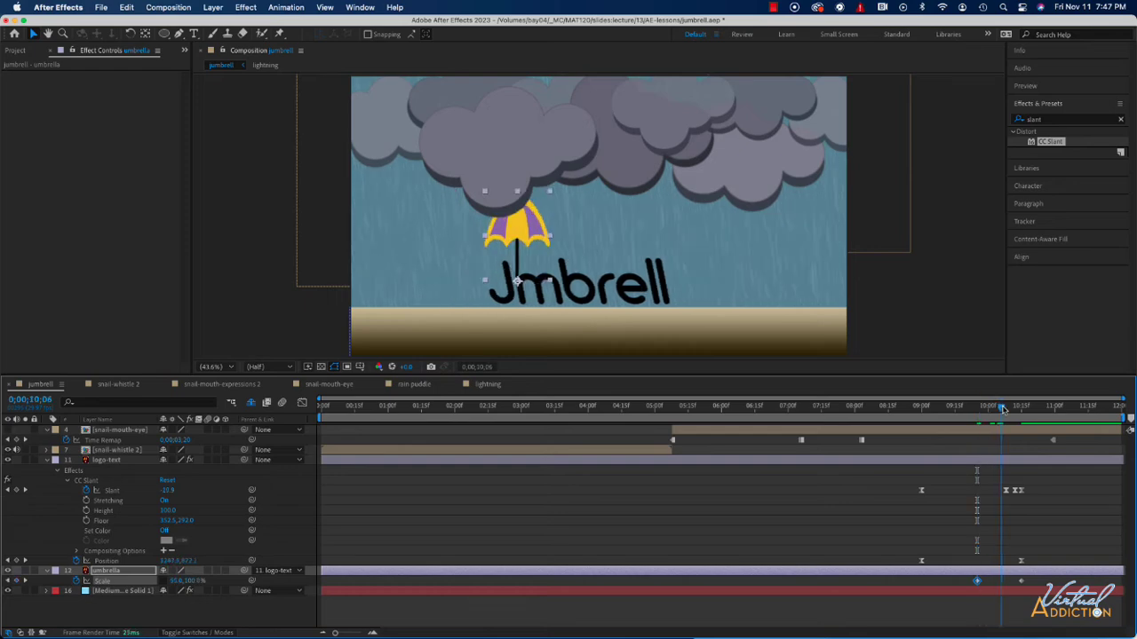
left_click_drag(989, 409, 1022, 409)
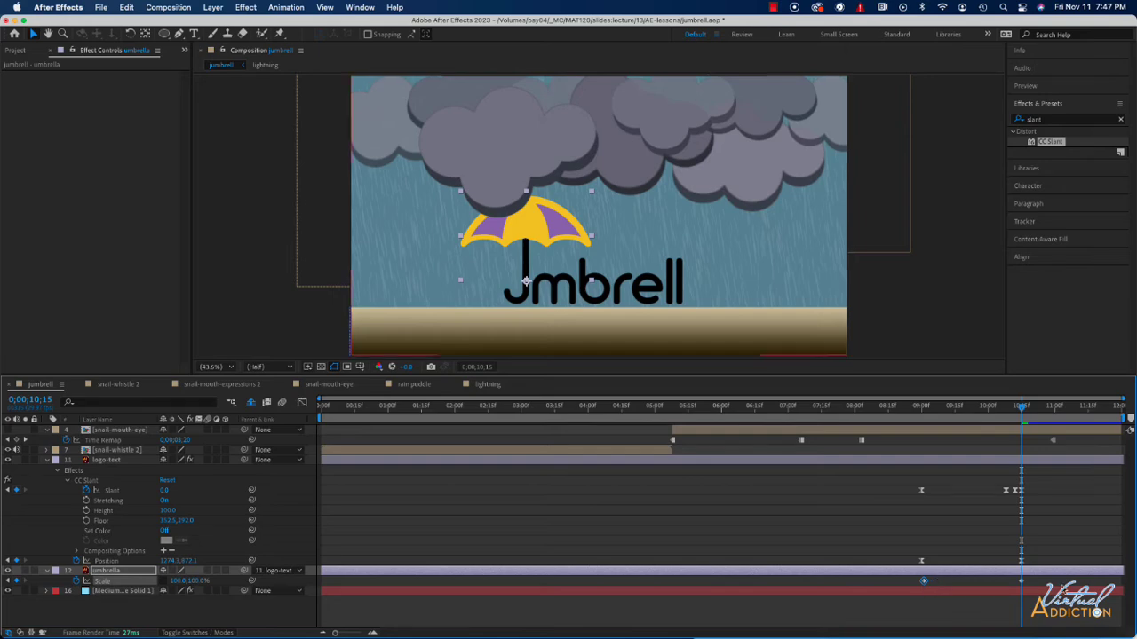
left_click_drag(1021, 583, 1039, 583)
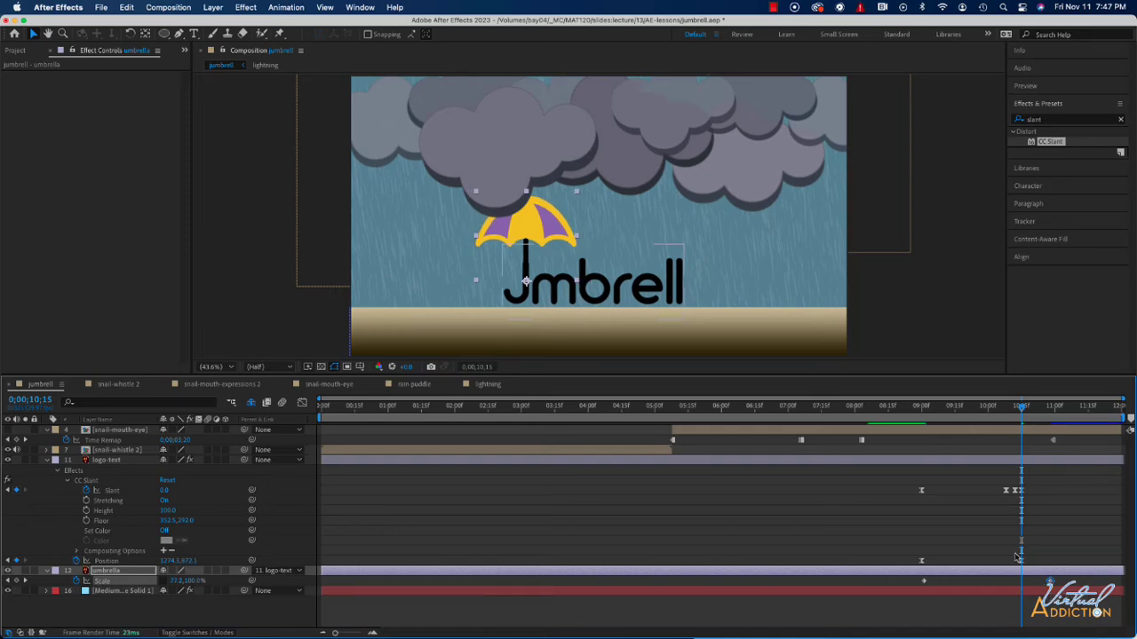
key("super+v")
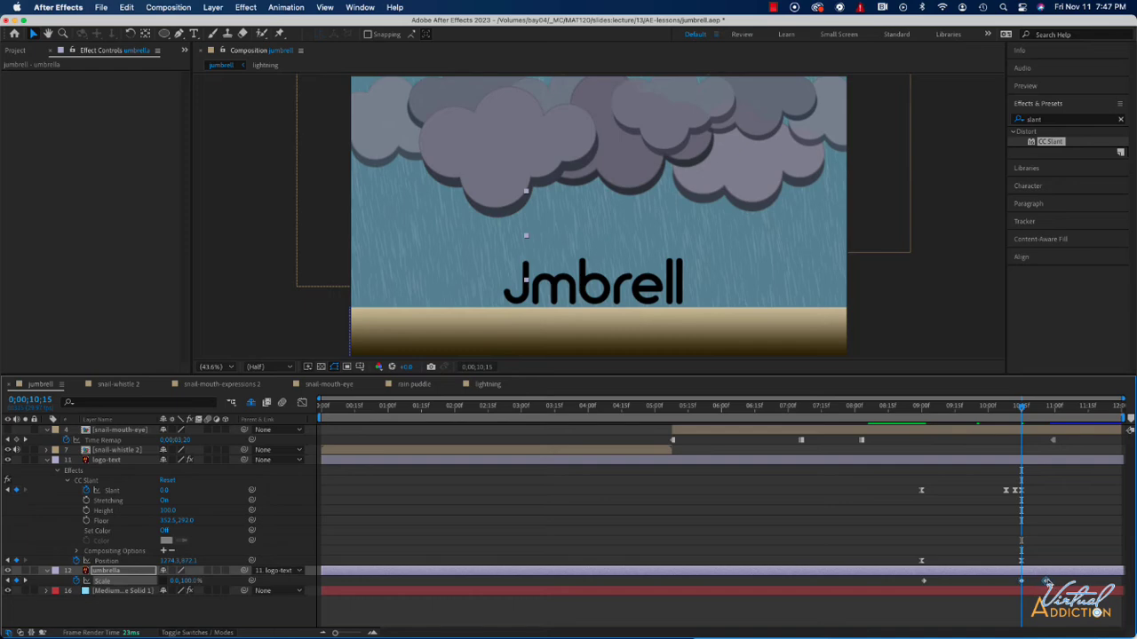
Easy Ease the umbrella's last two Scale keyframes, the full-width one at 0;00;10;23, and reshape their speed curve into a sharp central peak.
left_click_drag(1062, 581, 1008, 586)
key("F9")
left_click(302, 403)
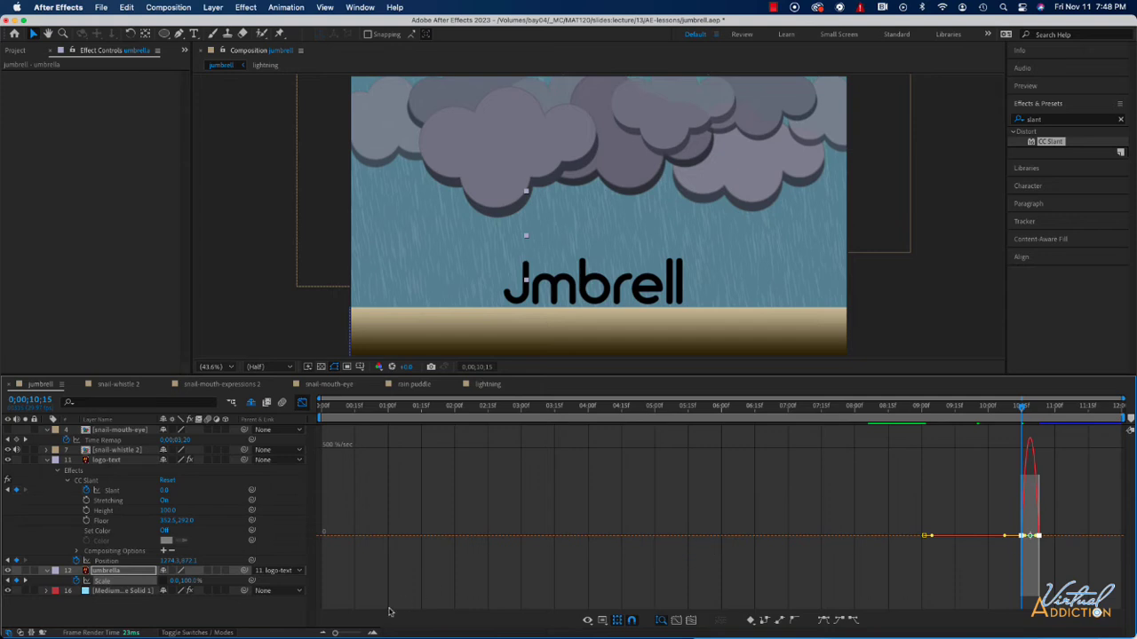
left_click_drag(334, 634, 360, 633)
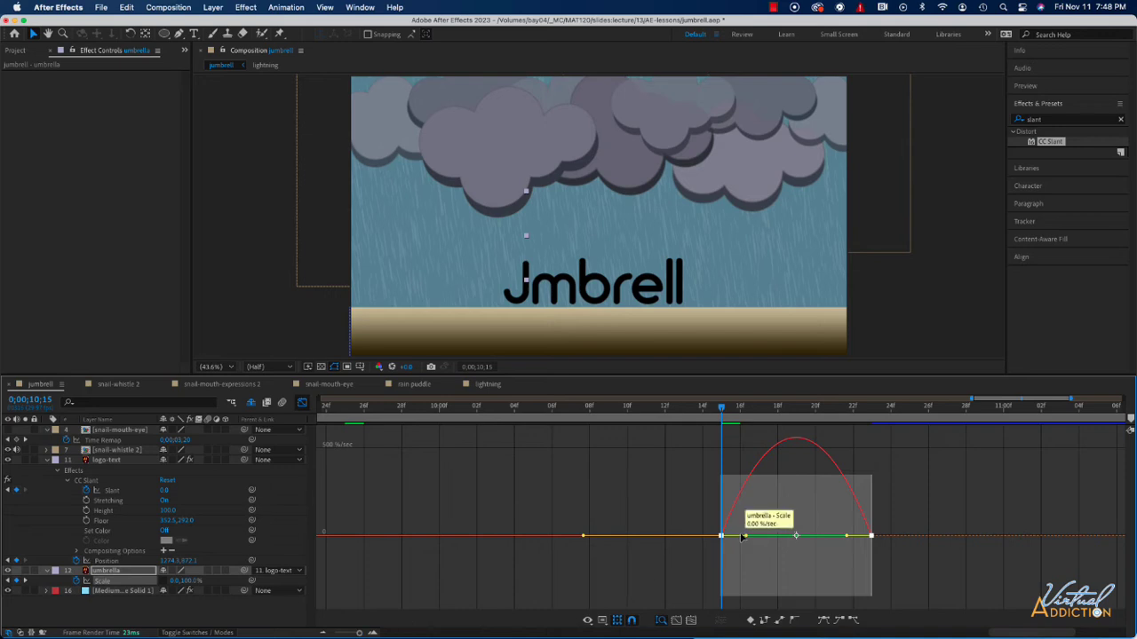
left_click_drag(746, 535, 794, 595)
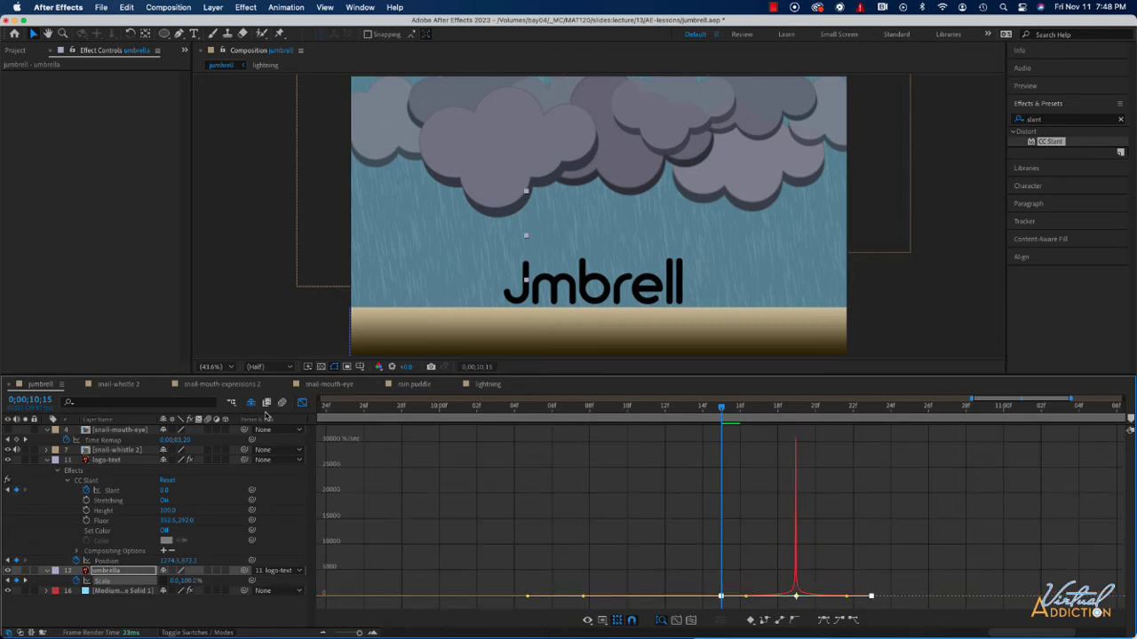
left_click(302, 402)
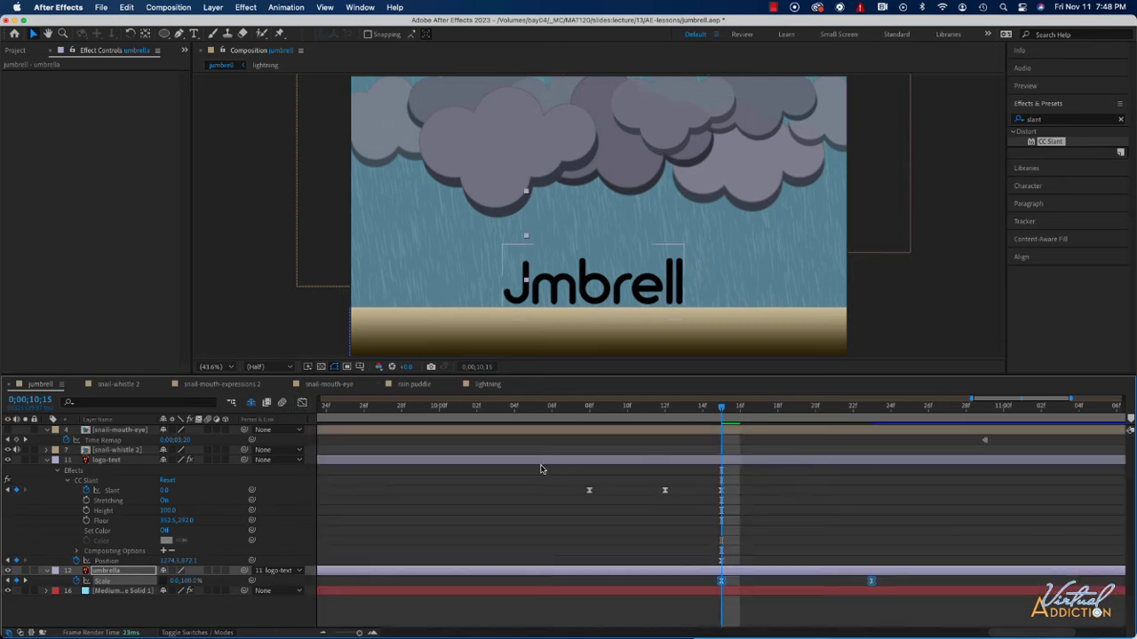
Preview the logo slide and umbrella opening from 0;00;08;29.
left_click_drag(359, 633, 349, 633)
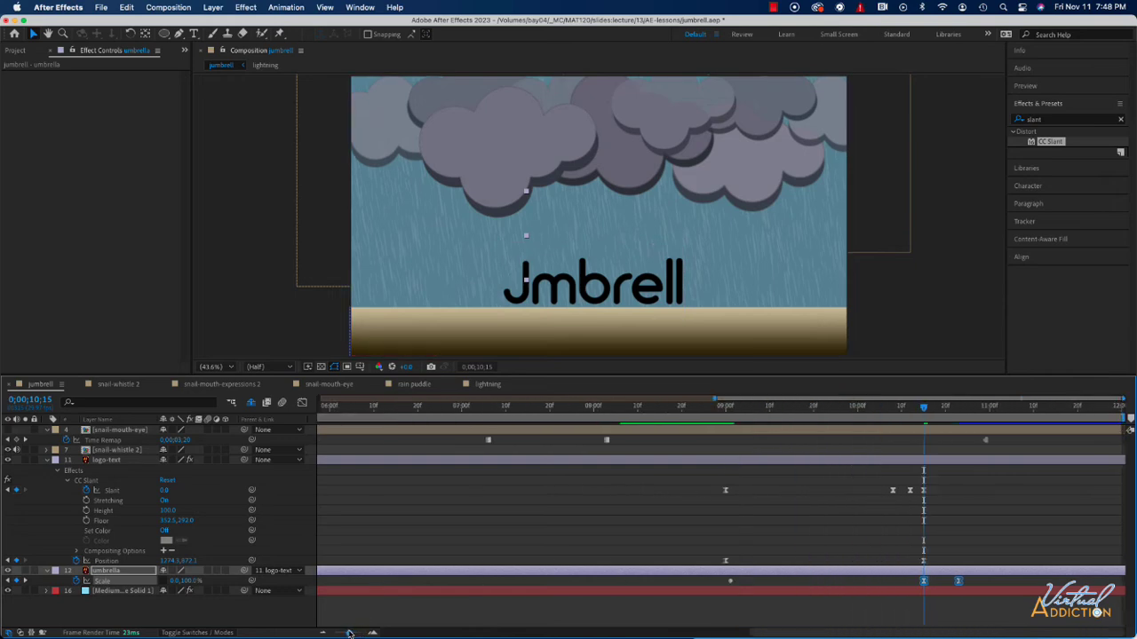
left_click(720, 409)
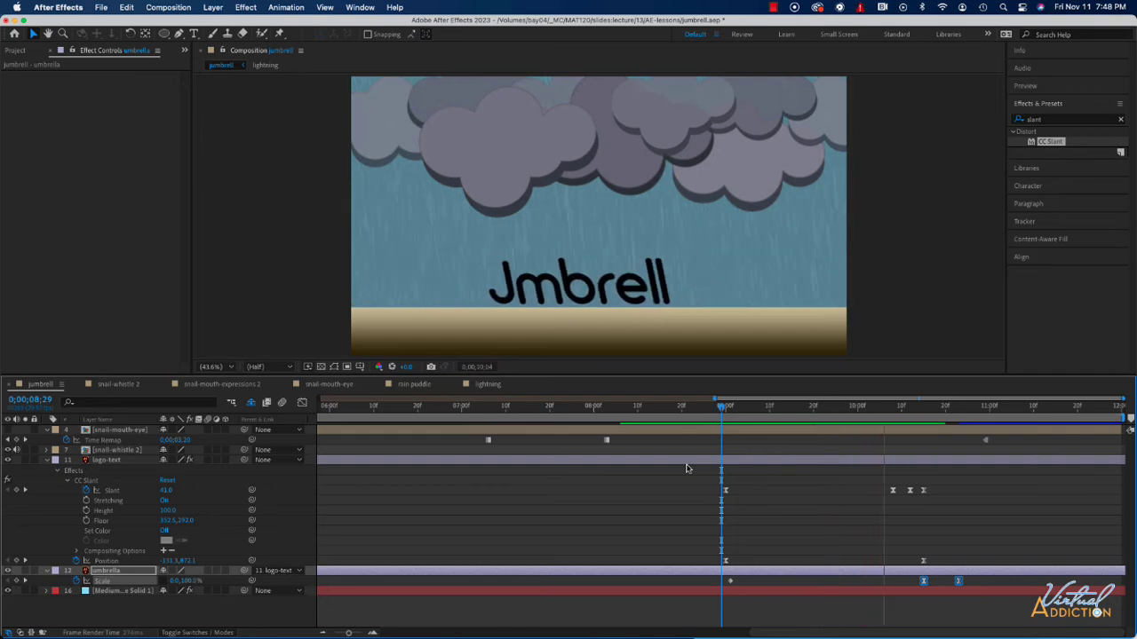
key("space")
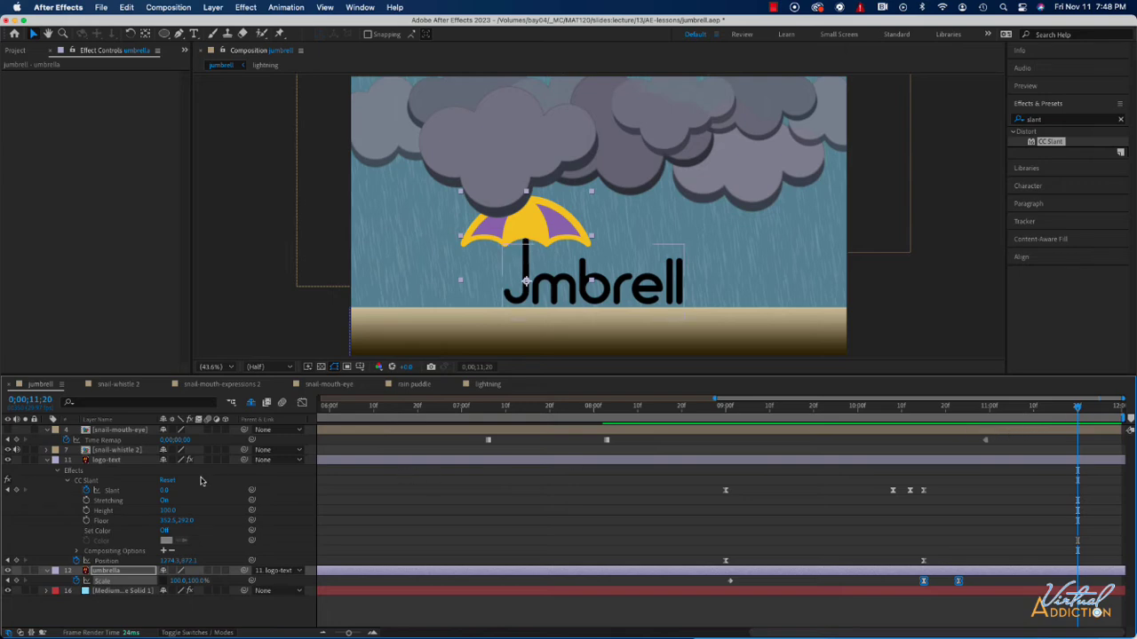
Show the snail-mouth-eye layer and add a Position keyframe to it at 0;00;09;24, where the logo text meets the snail.
left_click(8, 430)
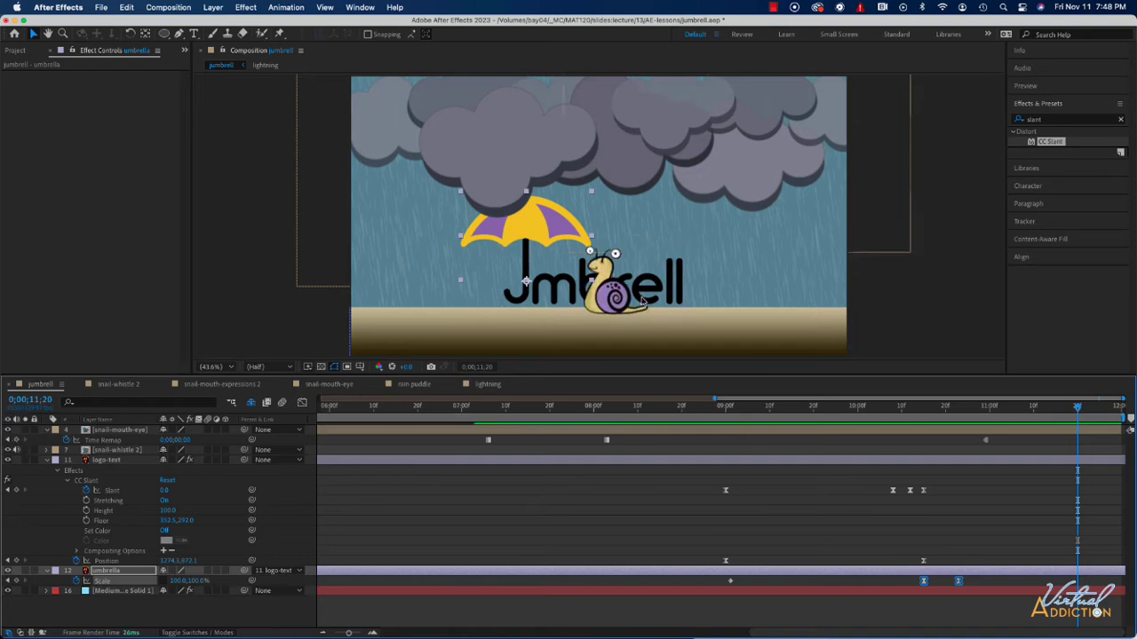
left_click_drag(1078, 409, 833, 418)
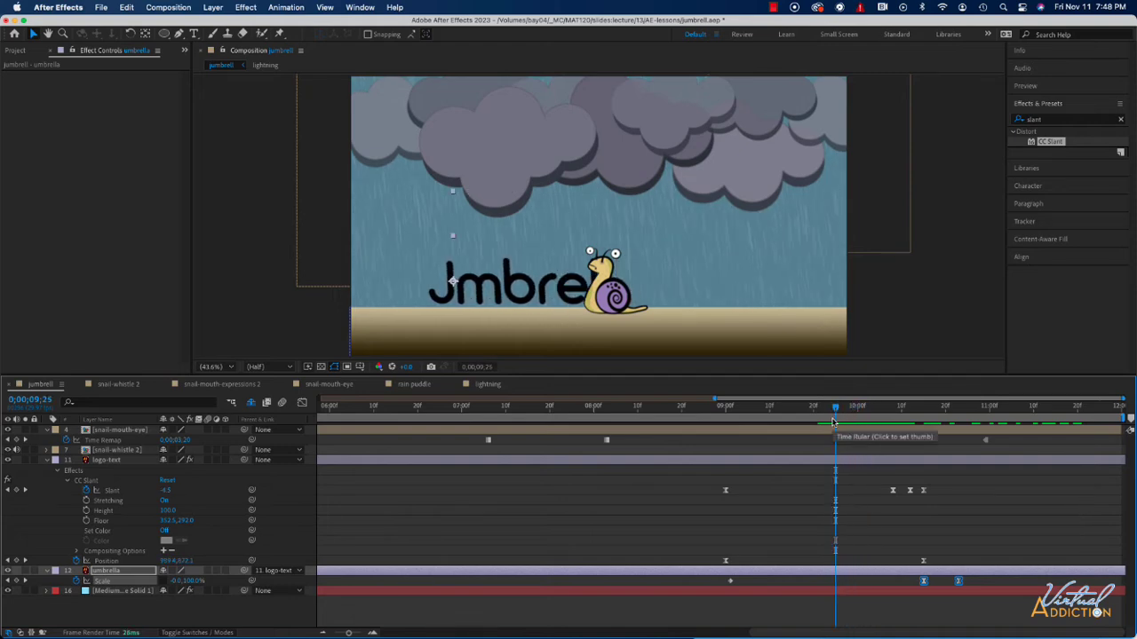
left_click(832, 422)
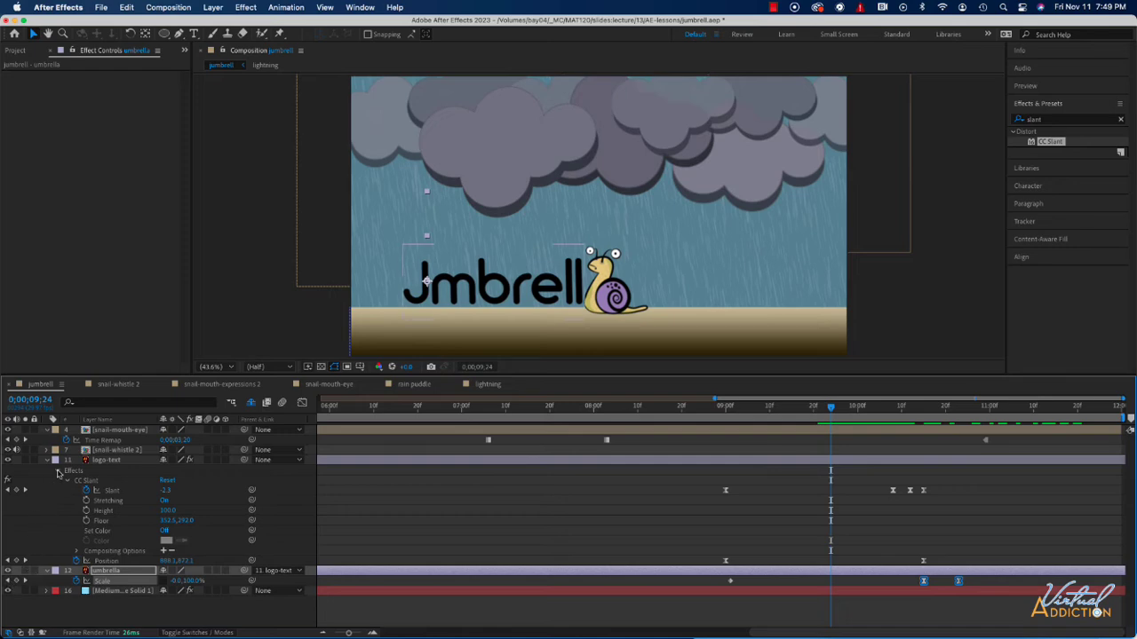
left_click(57, 471)
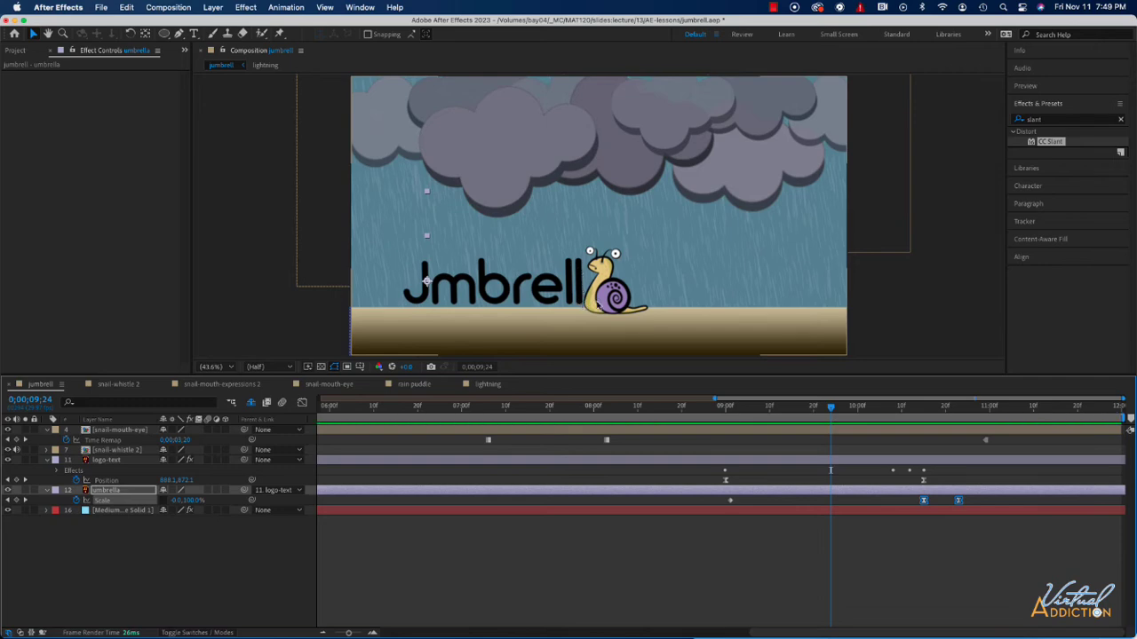
left_click(117, 430)
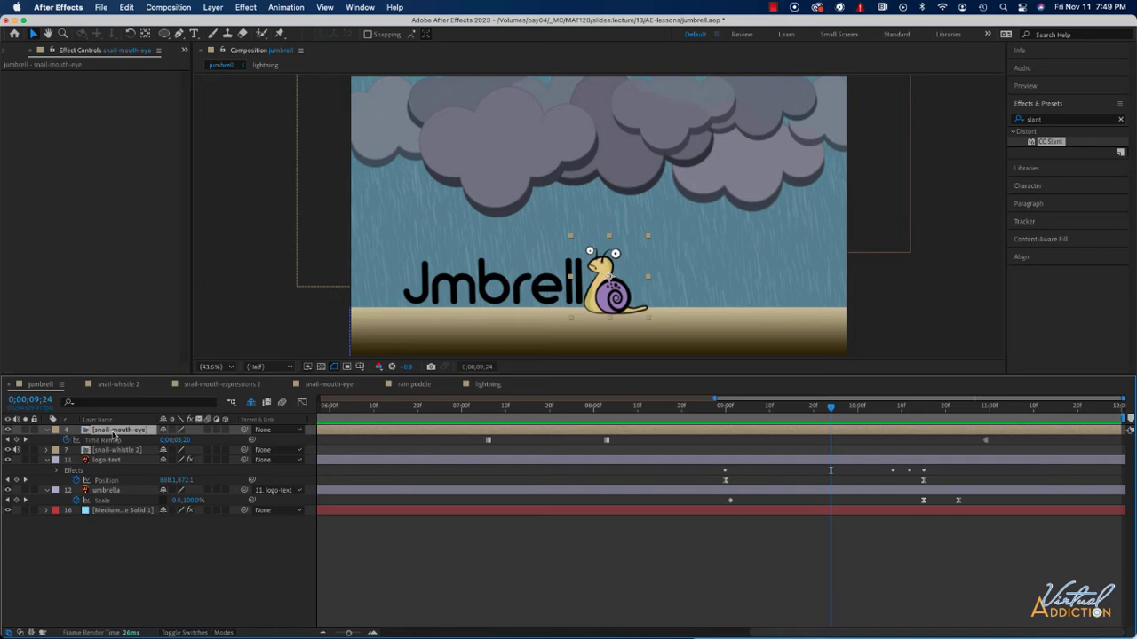
key("shift+p")
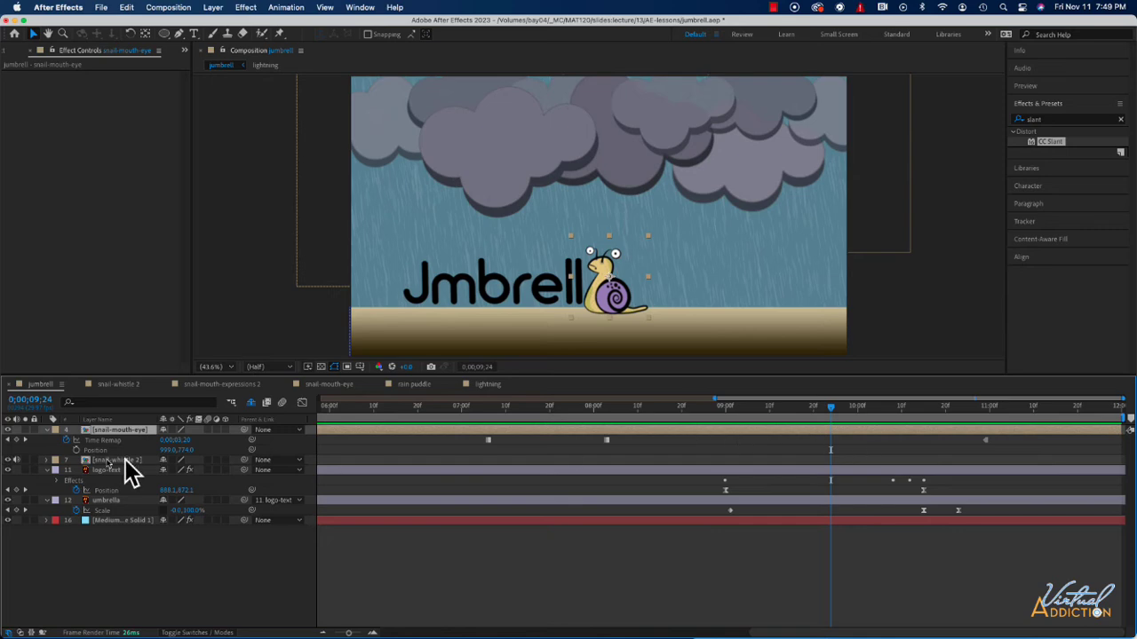
left_click(77, 451)
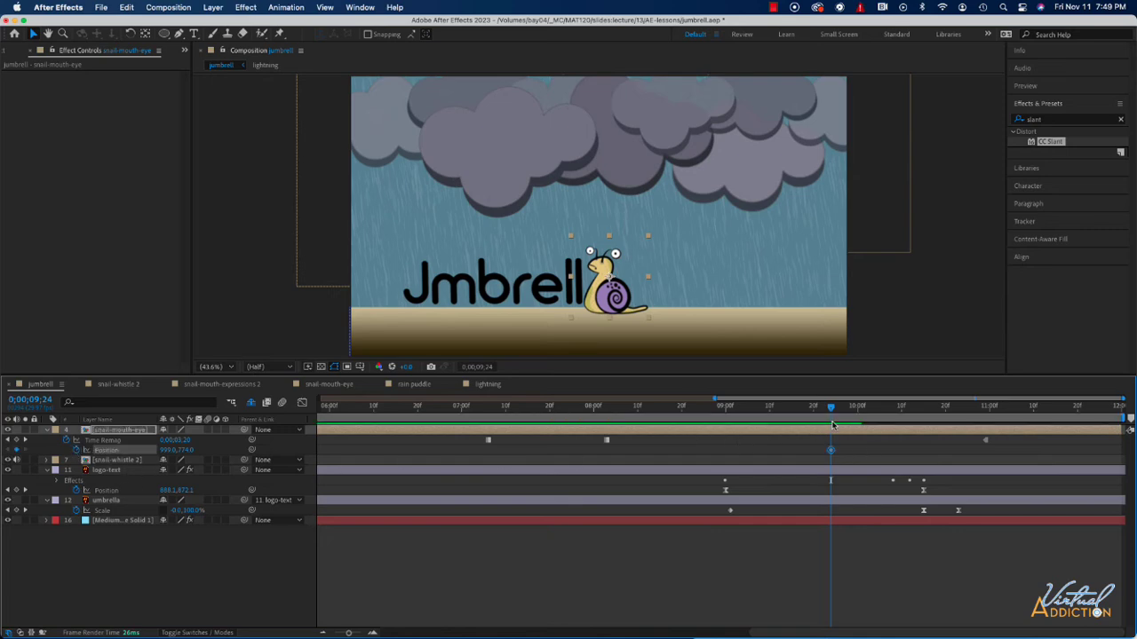
At 0;00;10;15, shift the snail horizontally so it sits just past the last letter of the logo text.
left_click_drag(832, 411, 923, 414)
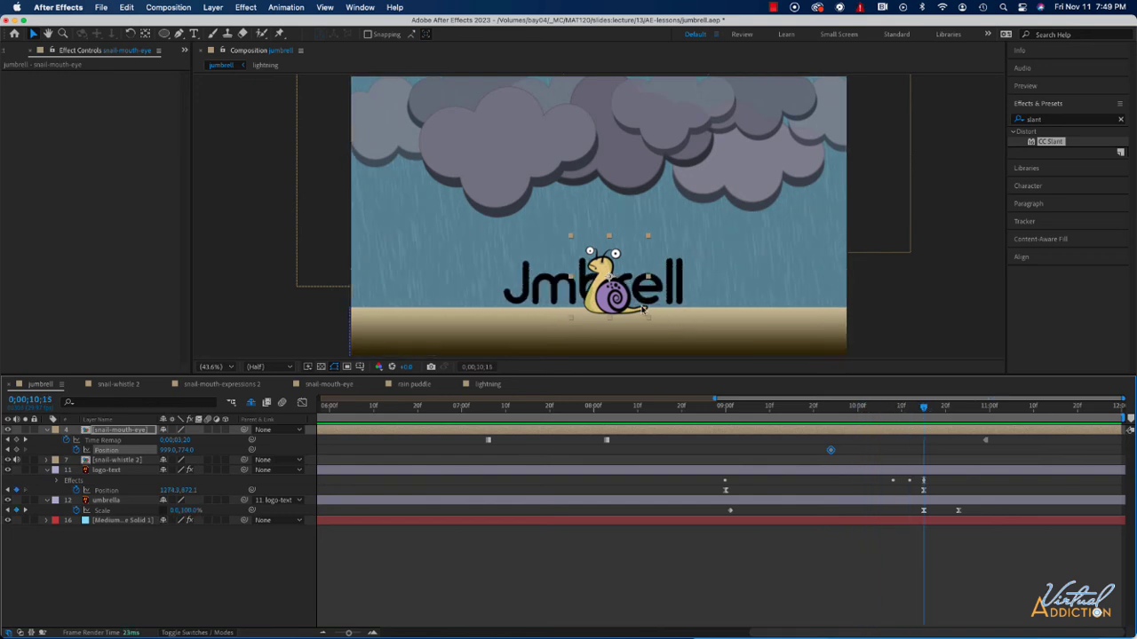
left_click_drag(606, 302, 710, 301)
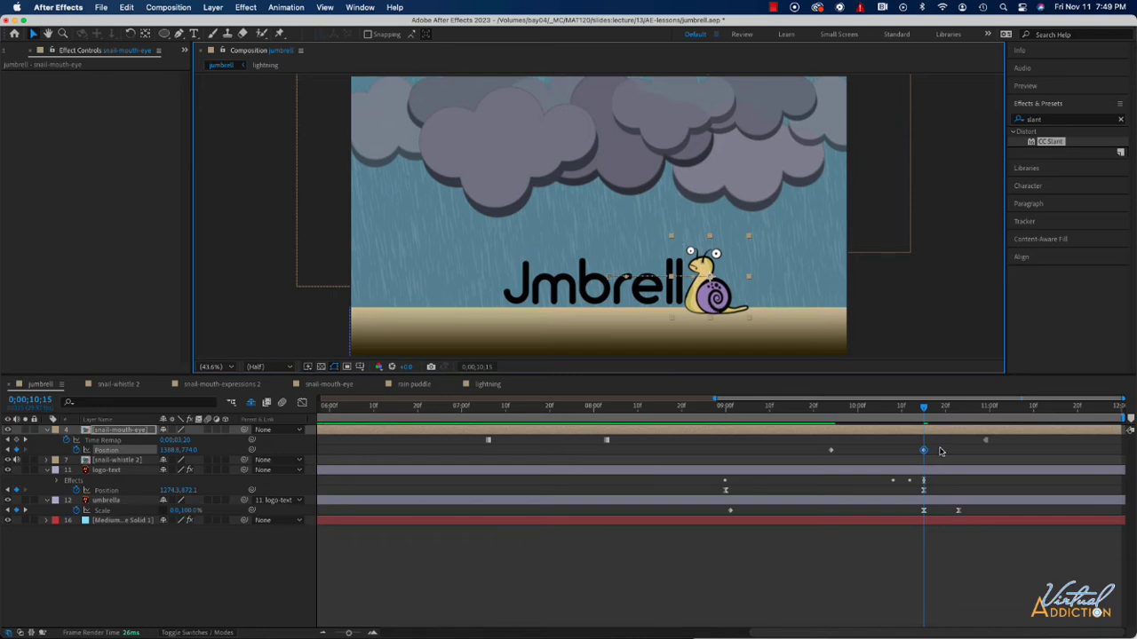
Easy Ease the snail's two Position keyframes and reshape their speed curve into a sharp central peak.
left_click_drag(924, 406, 811, 457)
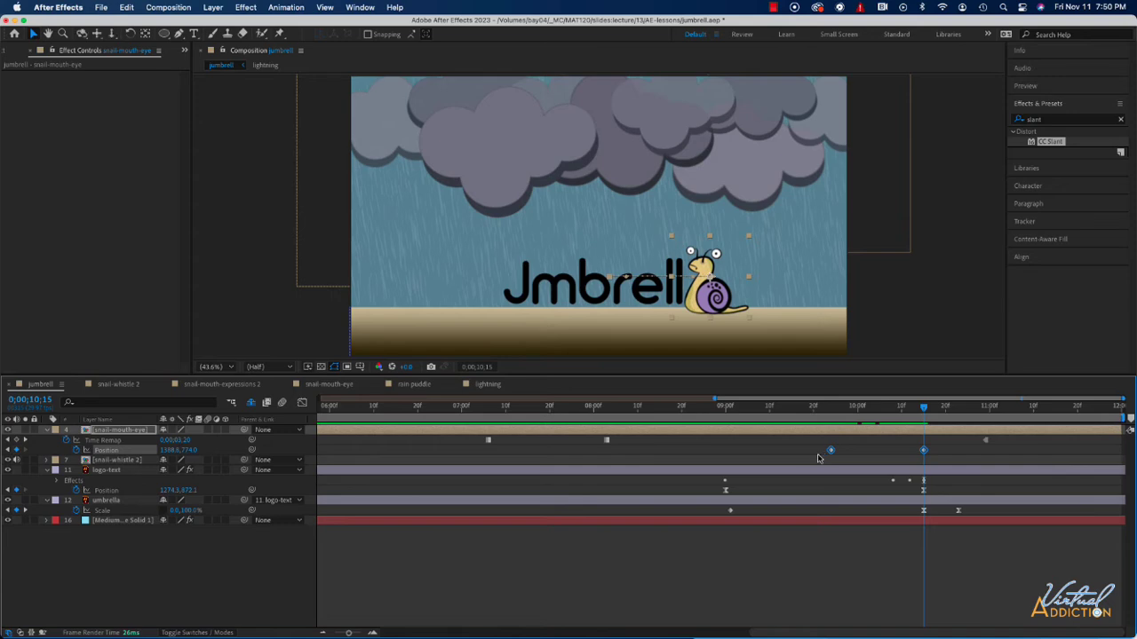
left_click(302, 402)
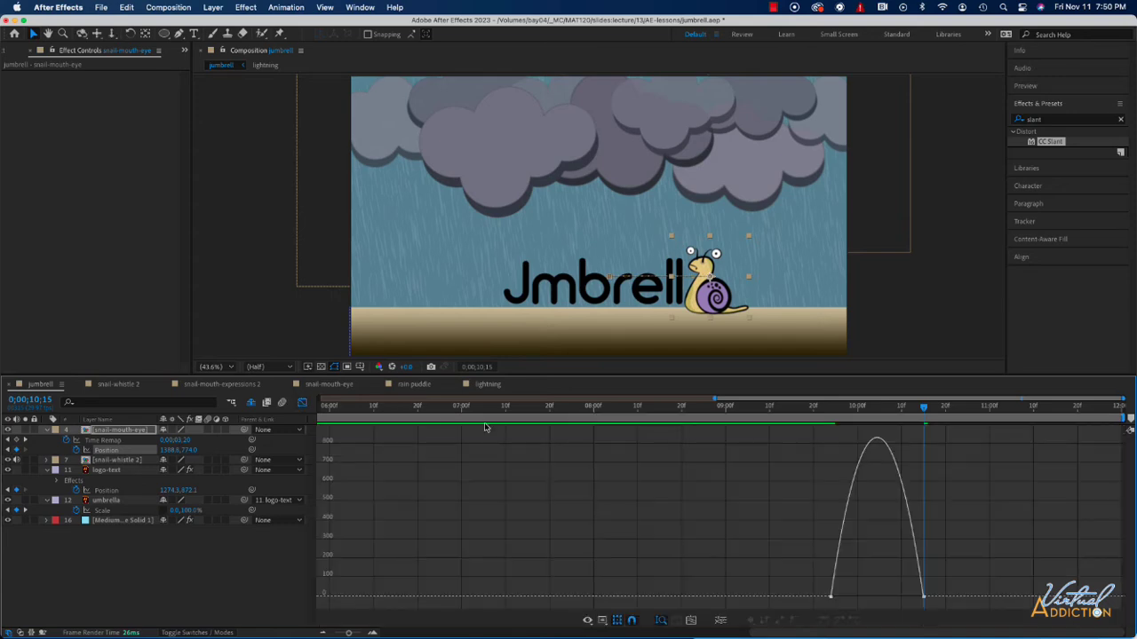
left_click(830, 597)
left_click_drag(850, 597, 876, 600)
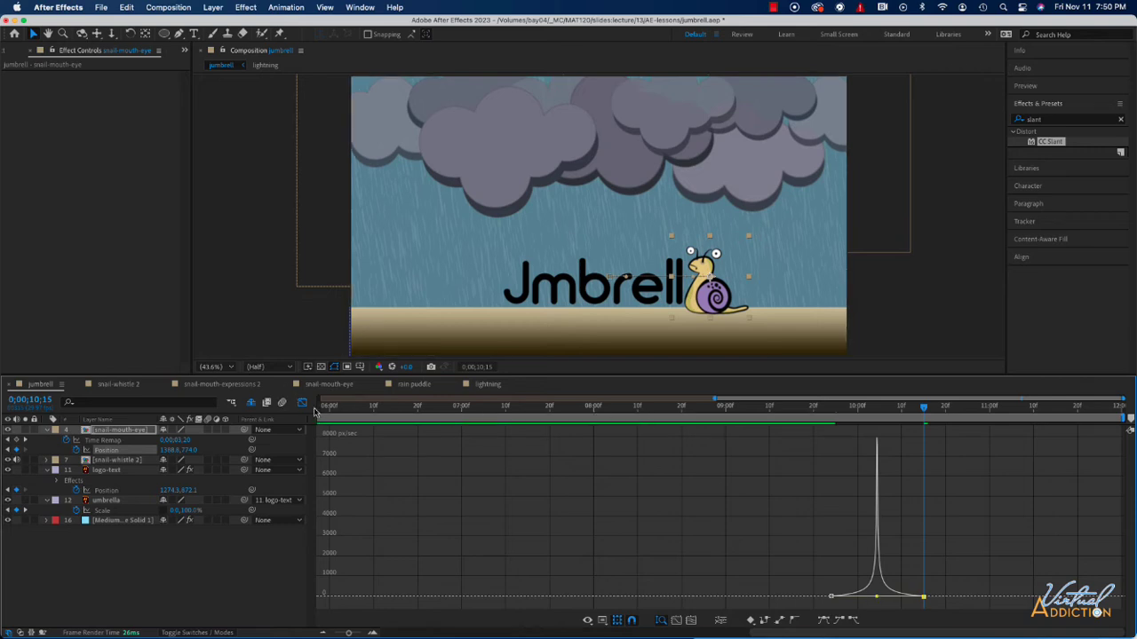
left_click(302, 402)
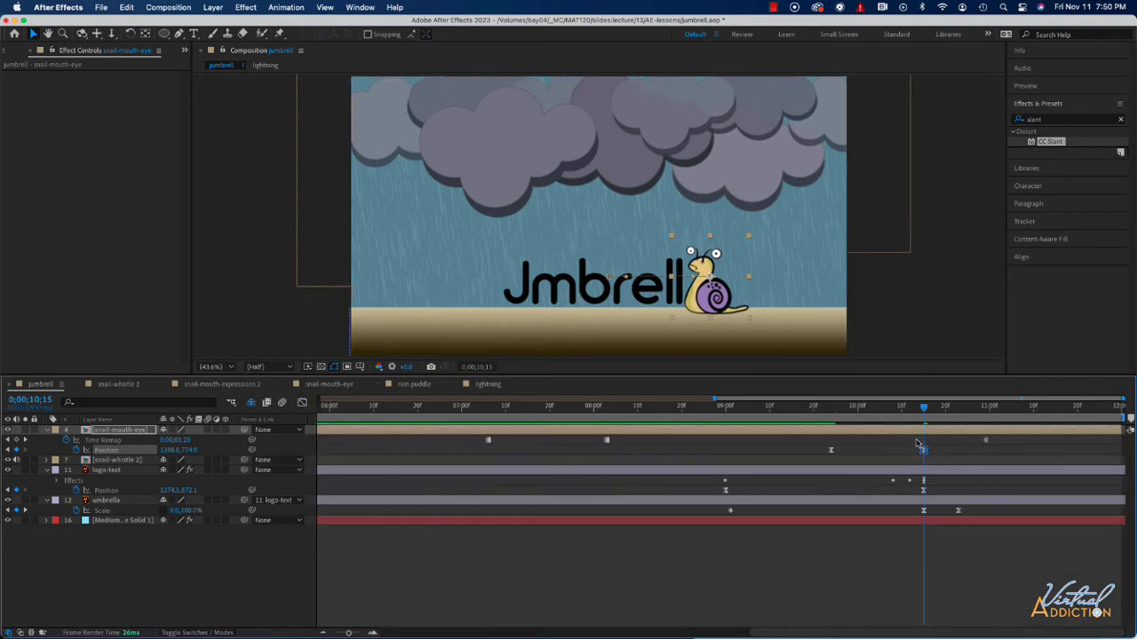
At 0;00;10;01, add a snail Position keyframe with a horizontal value of about 1505, well clear of the logo text.
left_click_drag(924, 411, 884, 415)
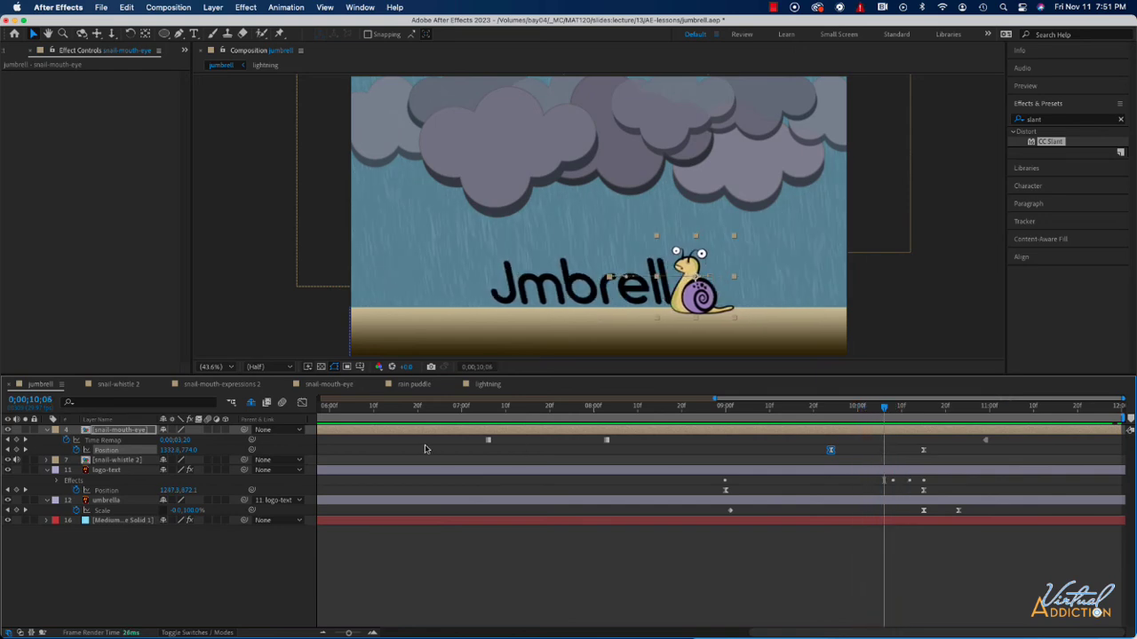
left_click_drag(885, 409, 860, 411)
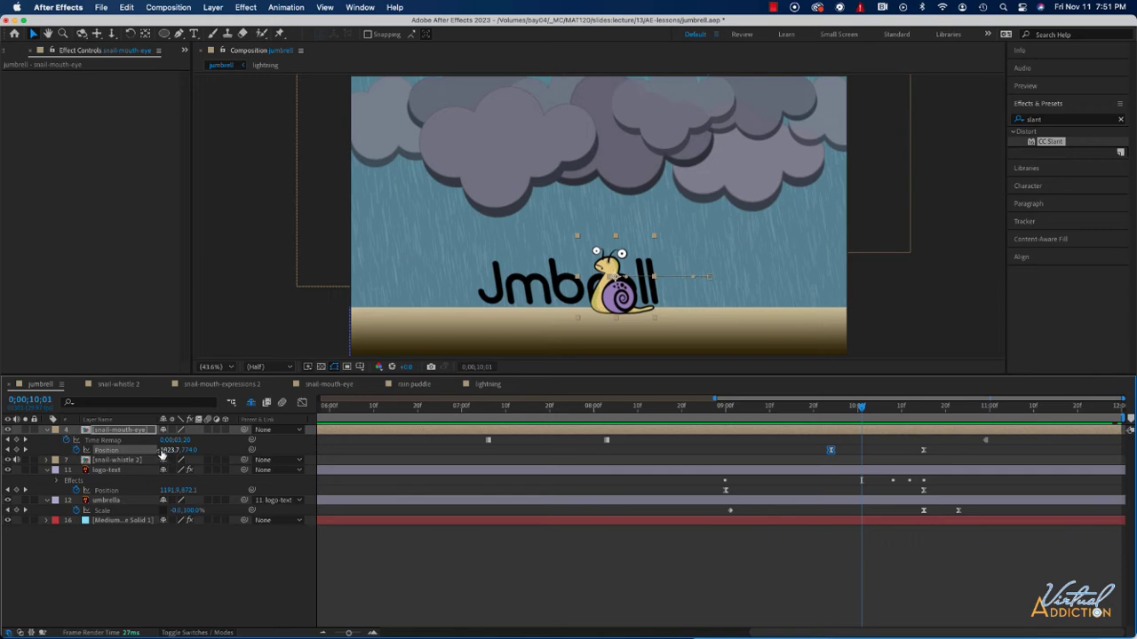
left_click_drag(163, 452, 444, 449)
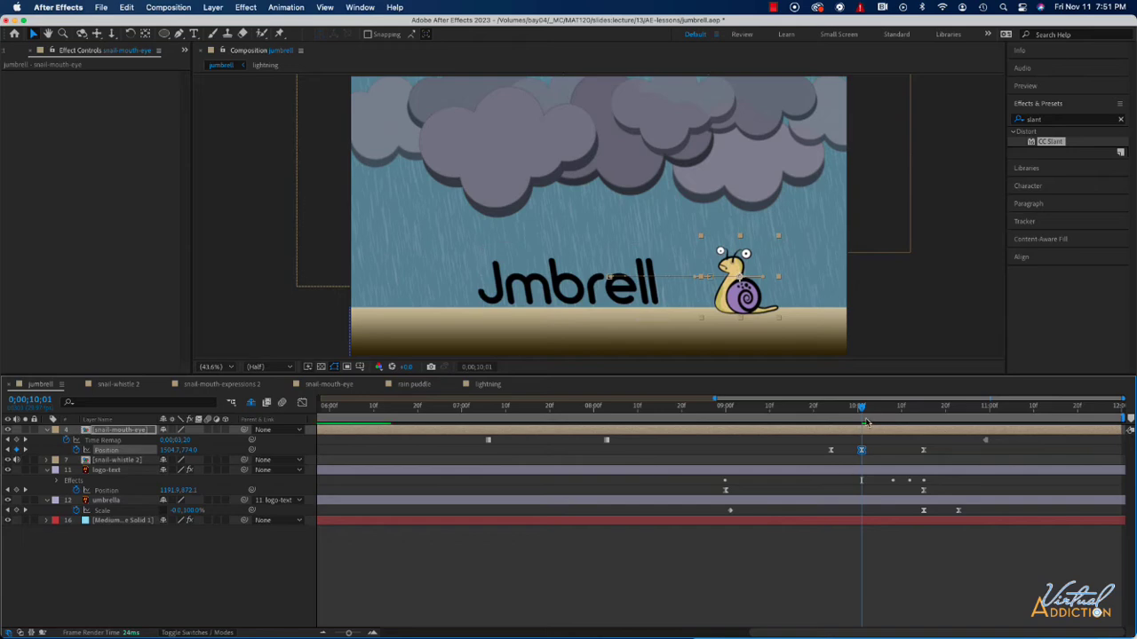
Preview the logo pushing the snail aside, starting from 0;00;09;20.
left_click_drag(862, 409, 813, 412)
key("space")
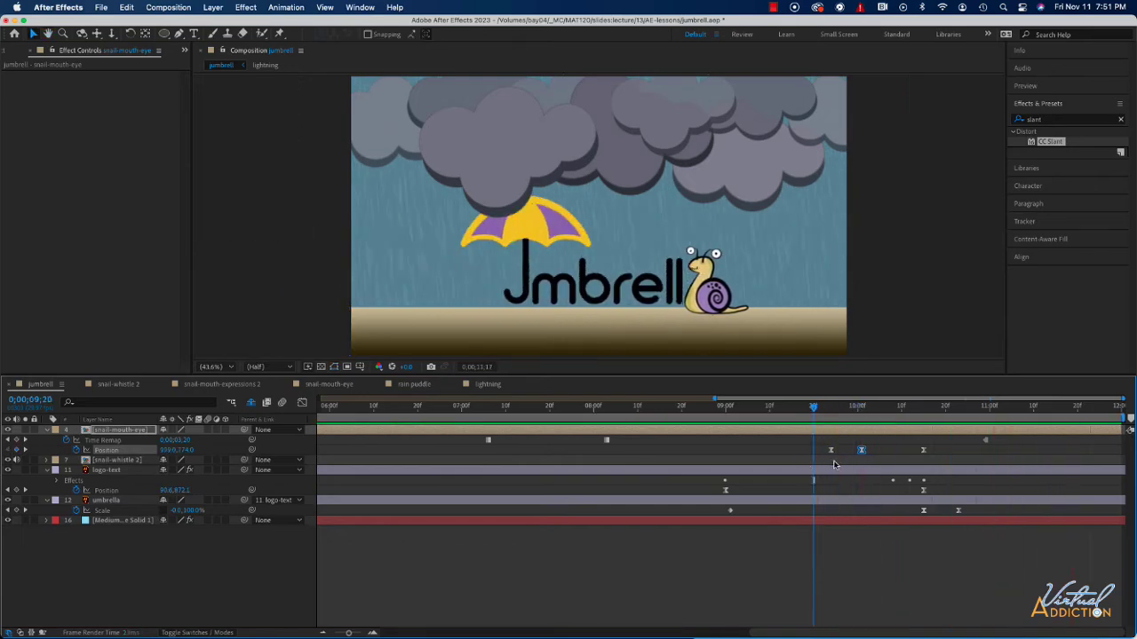
key("space")
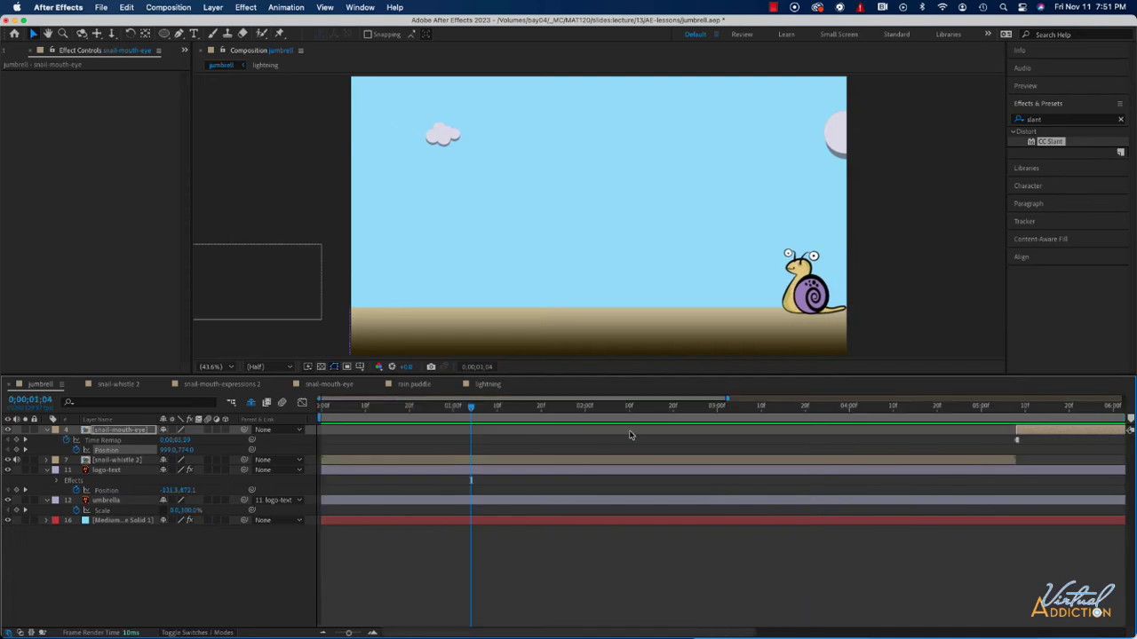
scroll(568, 443, "right", 5)
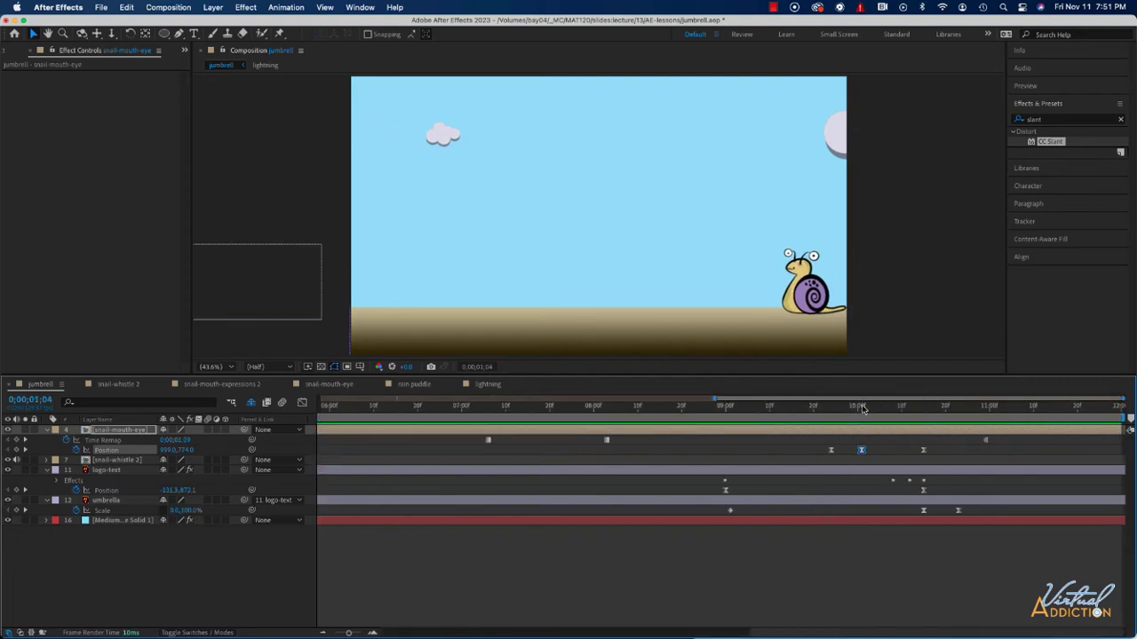
Delay the snail's last Time Remap keyframe from the 0;00;10;29 mark to about 0;00;11;09.
left_click_drag(860, 408, 955, 418)
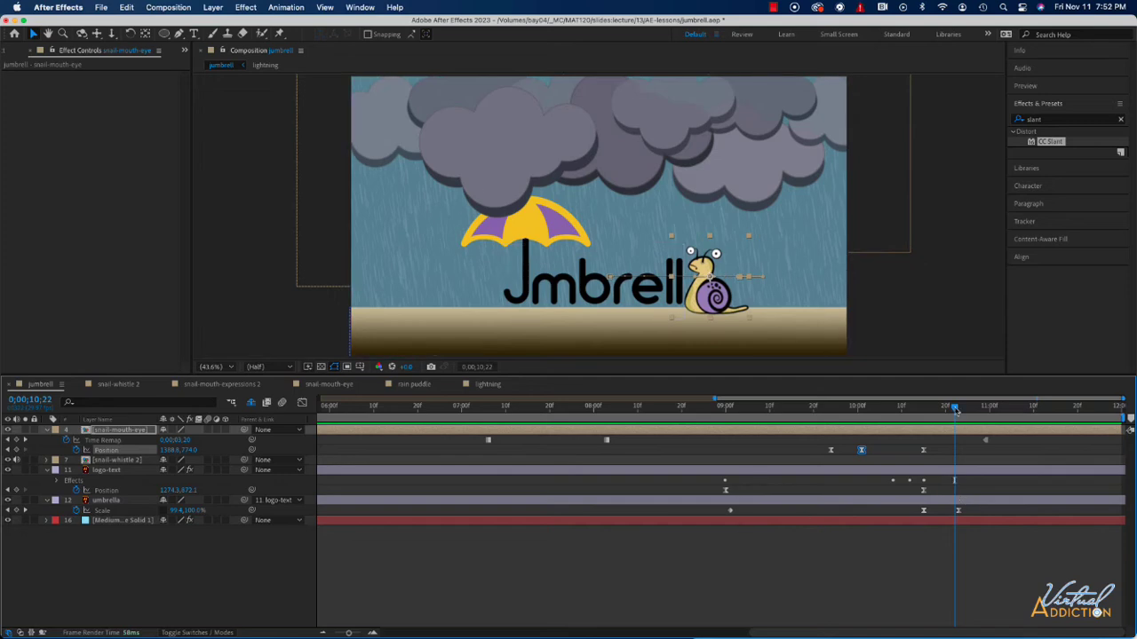
left_click_drag(946, 413, 959, 414)
left_click_drag(959, 410, 988, 411)
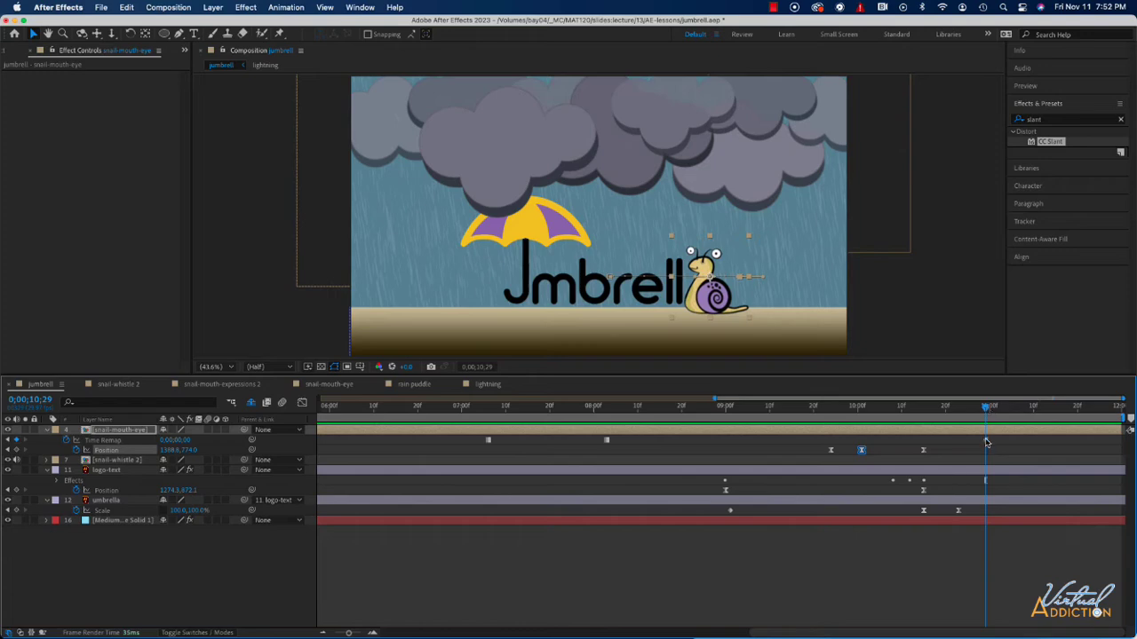
left_click(993, 441)
left_click_drag(1001, 440, 1030, 441)
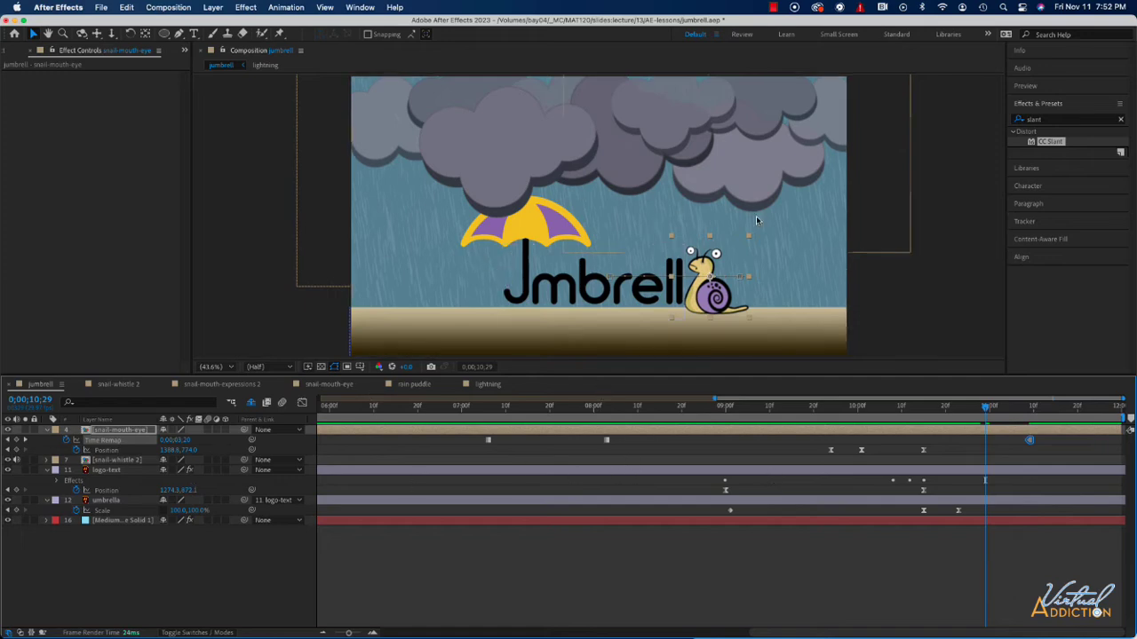
Add Rotation and Position keyframes to the umbrella layer at 0;00;10;29.
left_click(106, 501)
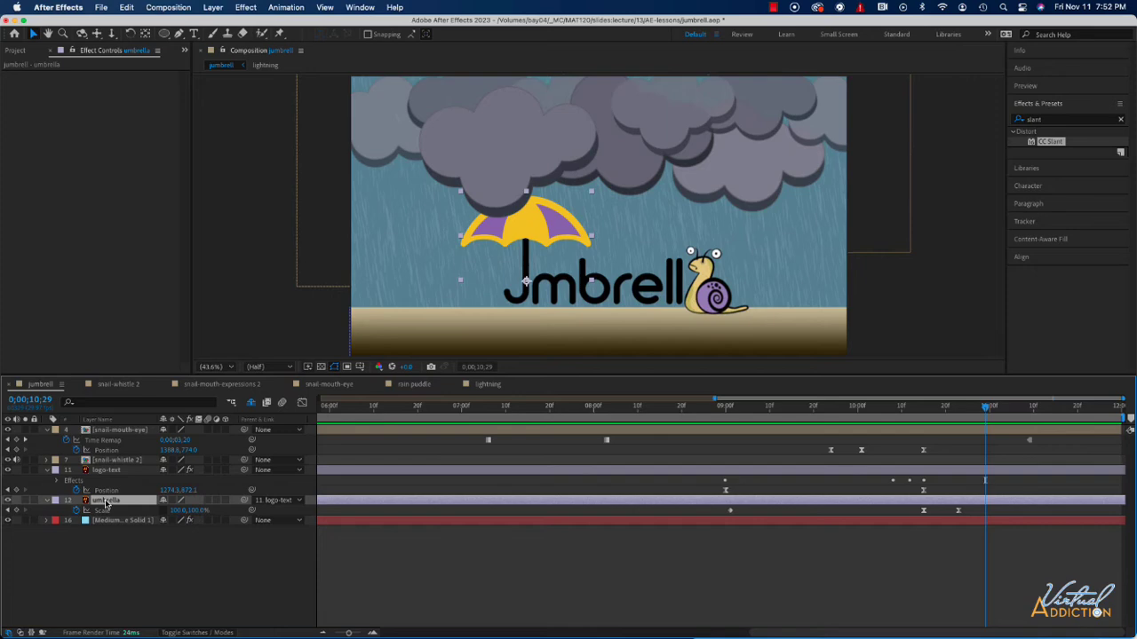
key("alt+shift+r")
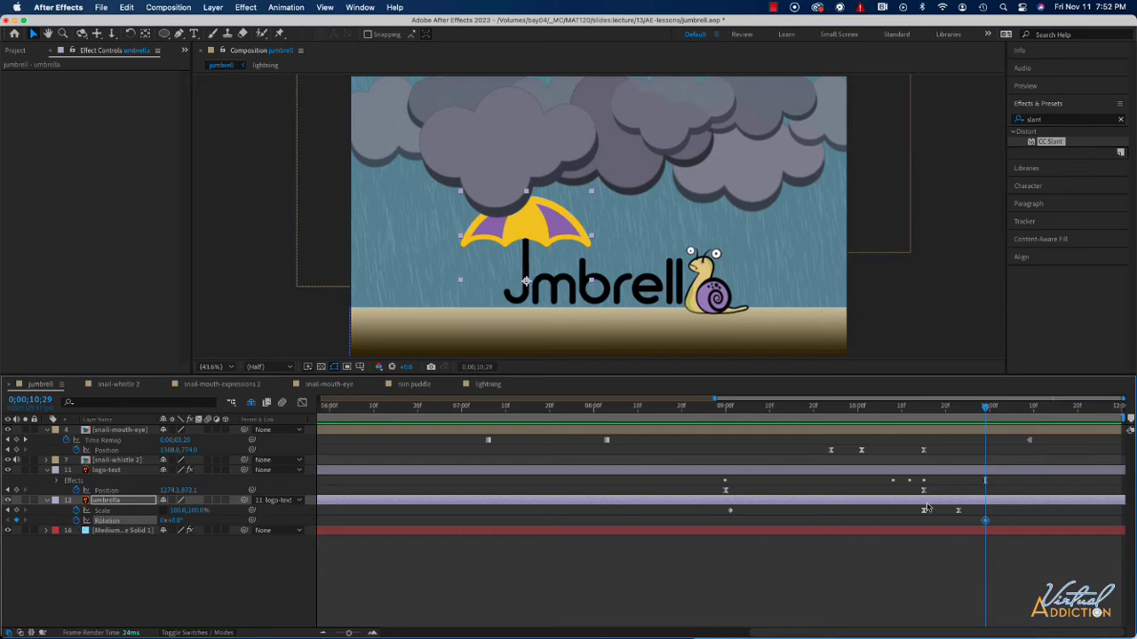
left_click_drag(986, 409, 1033, 409)
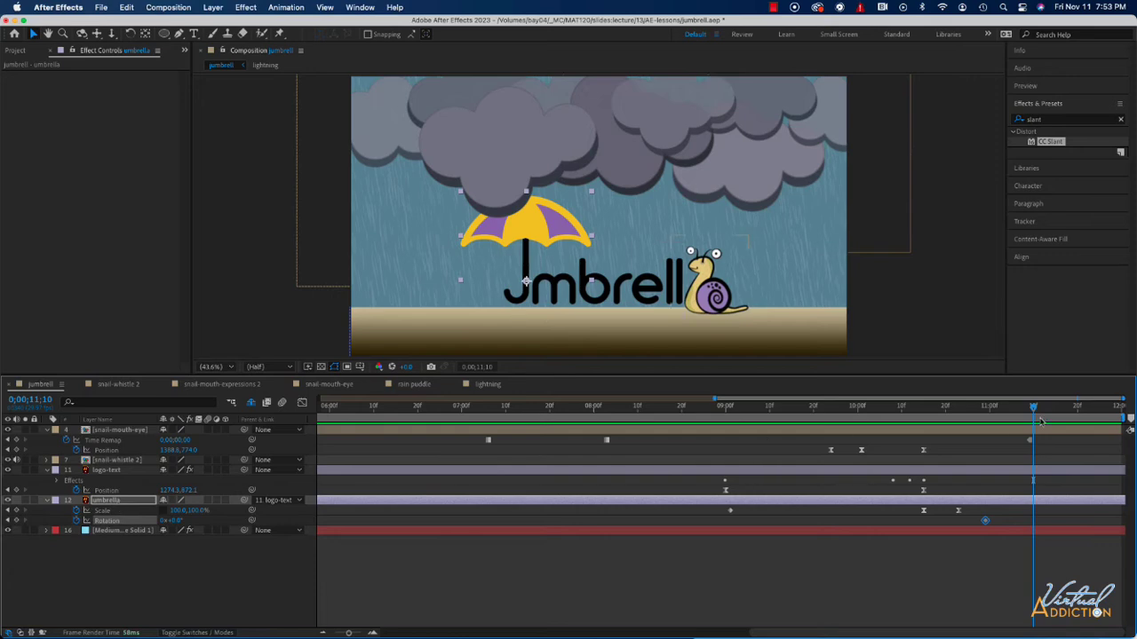
left_click_drag(1034, 405, 985, 412)
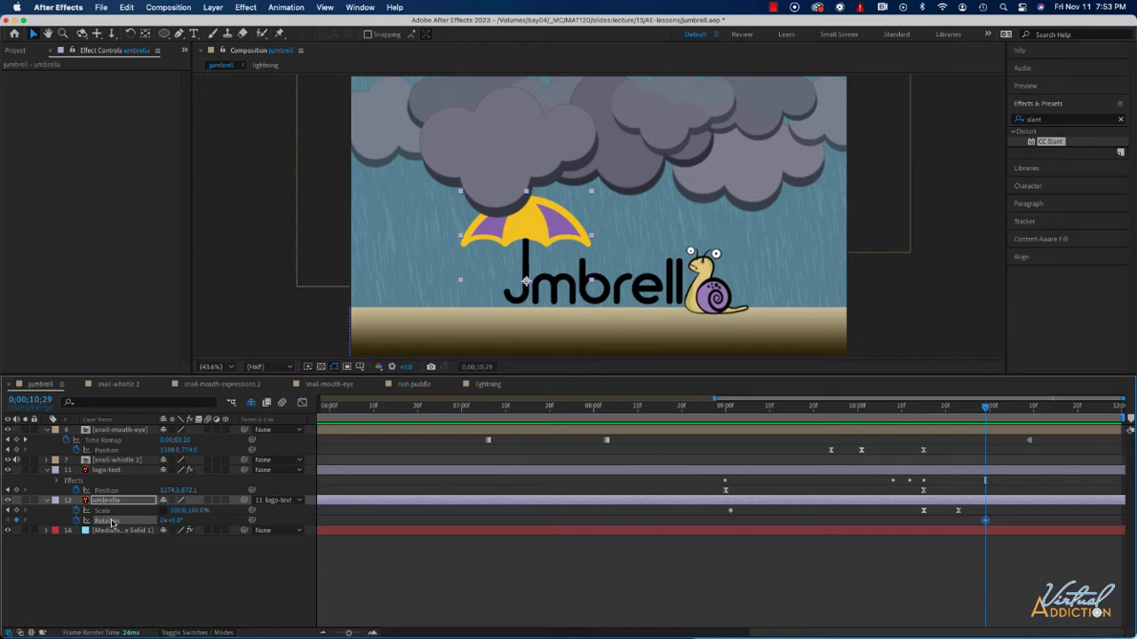
key("alt+shift+p")
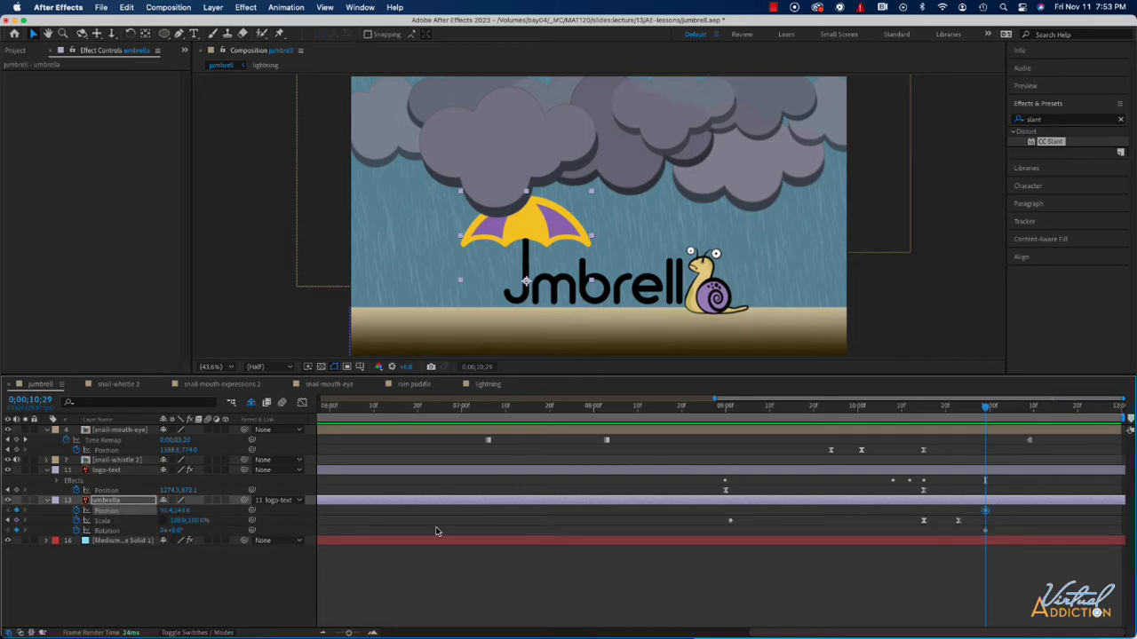
Delay the snail's last Time Remap keyframe to about 0;00;11;15 and set the umbrella's Rotation to one full revolution at 0;00;11;11.
left_click_drag(985, 406, 1056, 441)
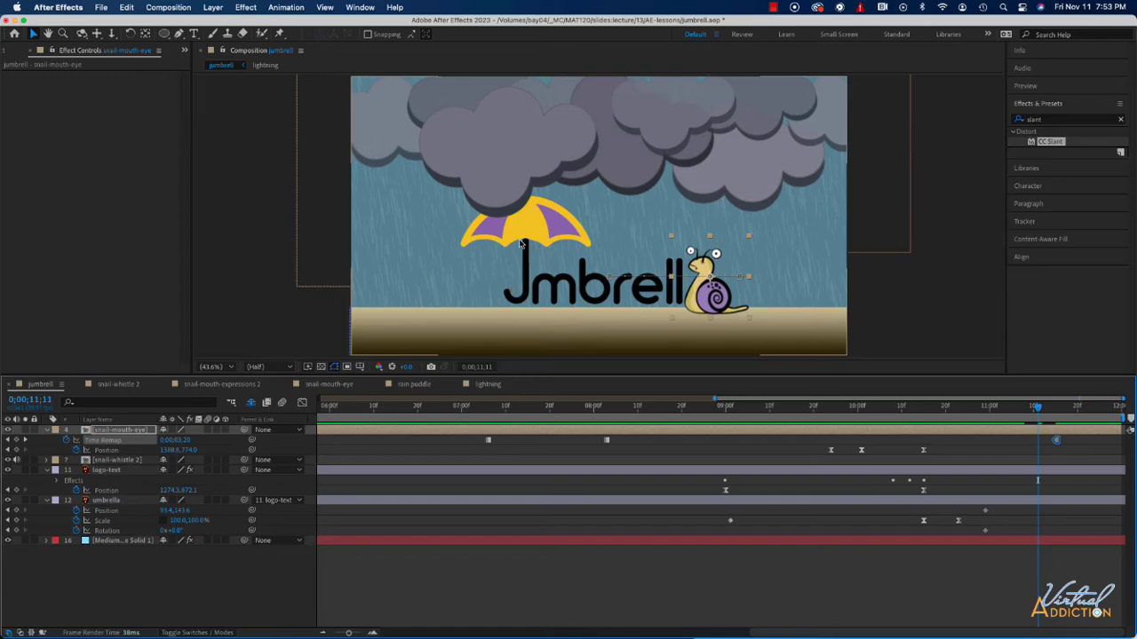
left_click(164, 531)
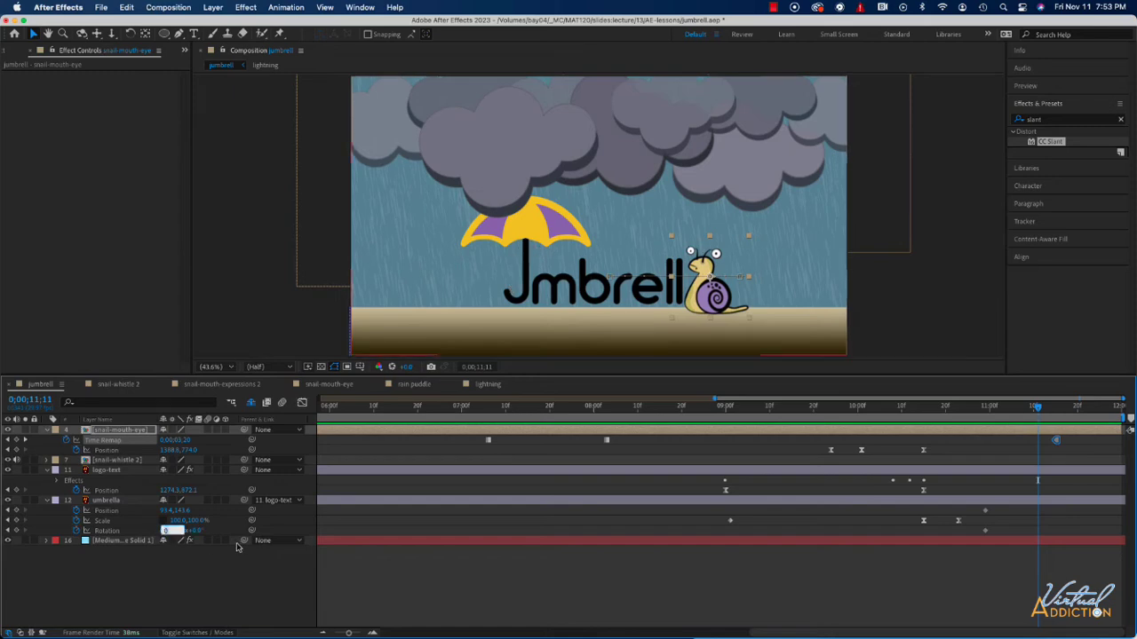
type("1")
key("Return")
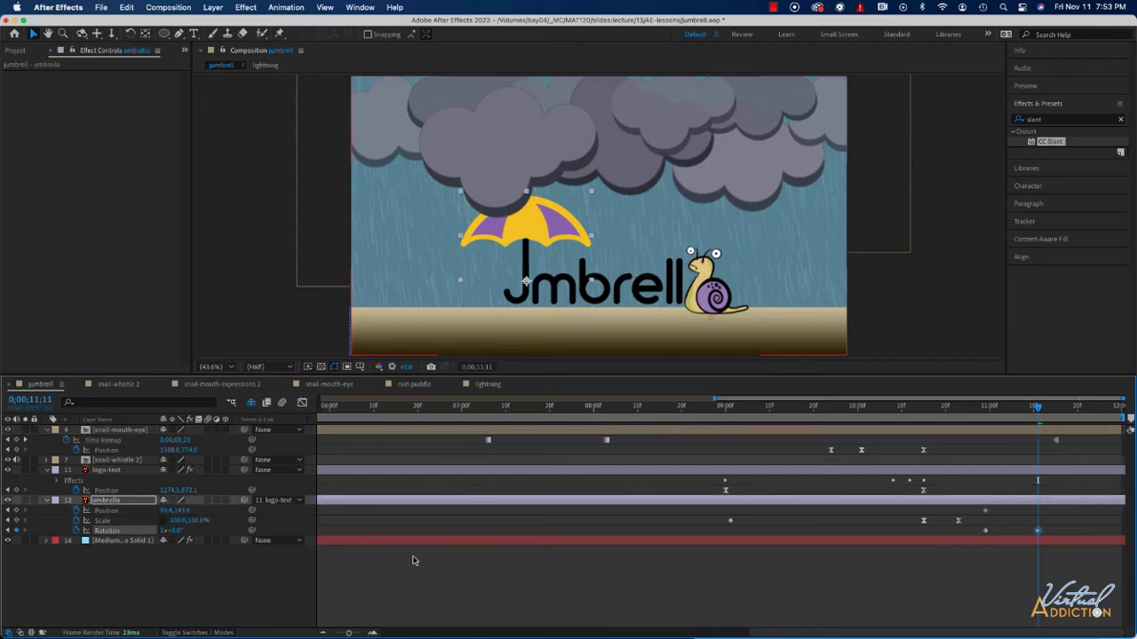
At 0;00;11;11, move the umbrella horizontally from the letter J until it stands over the snail.
mouse_move(1037, 407)
left_mouse_down()
mouse_move(989, 413)
mouse_move(1052, 412)
left_mouse_up()
left_click_drag(974, 419, 1037, 417)
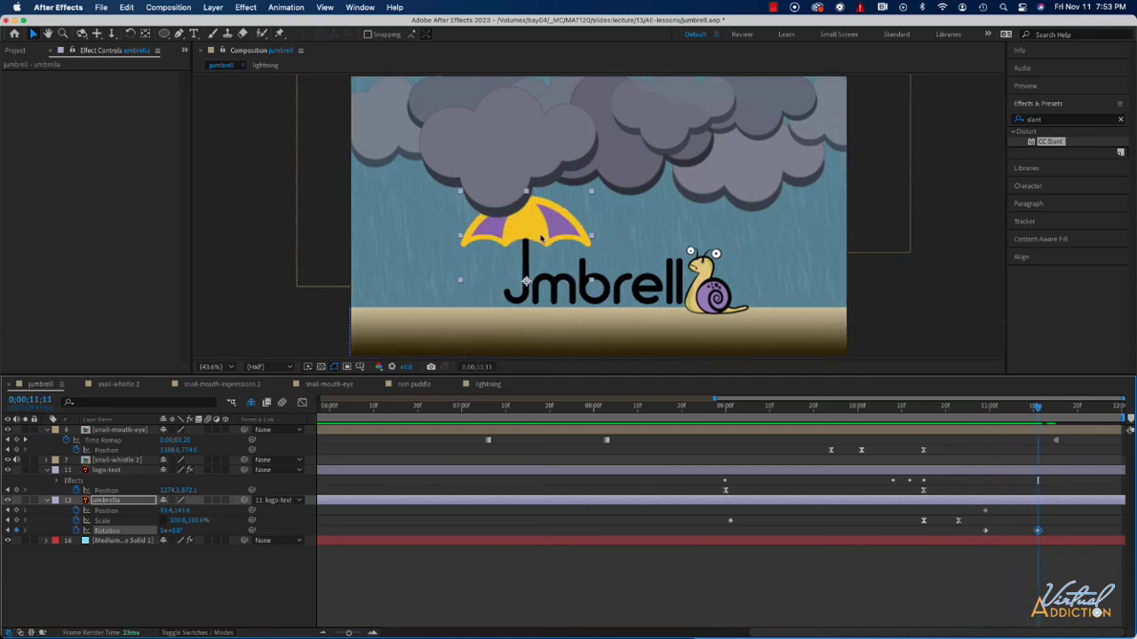
left_click_drag(537, 233, 731, 210)
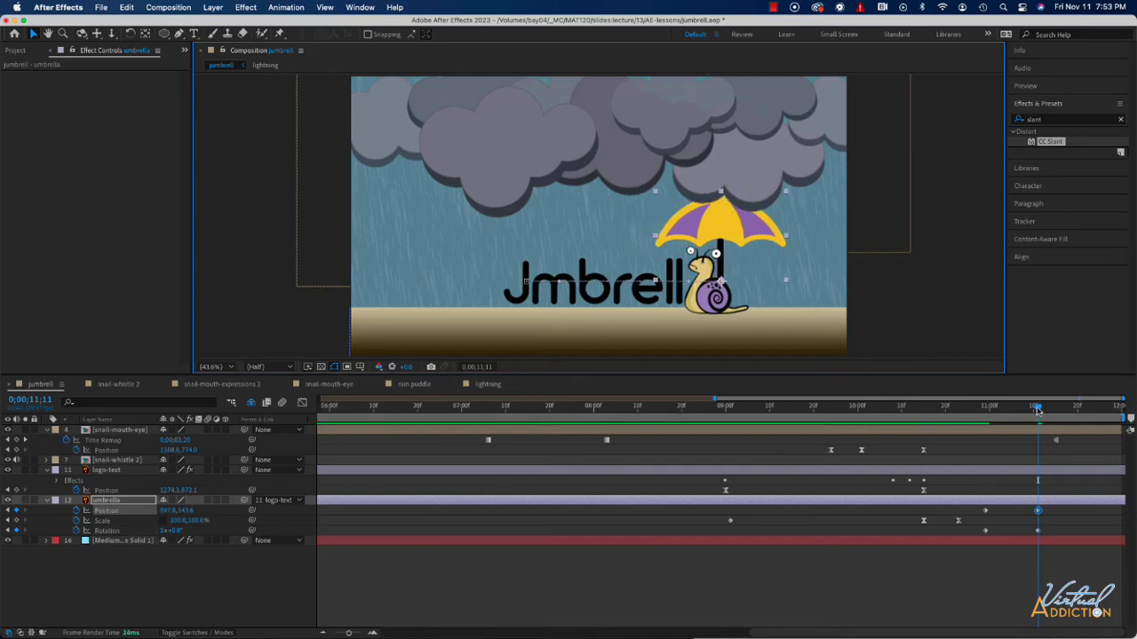
Bend the motion path between the umbrella's two Position keyframes into an upward arc over the logo text.
left_click_drag(1037, 409, 989, 429)
left_click(996, 514)
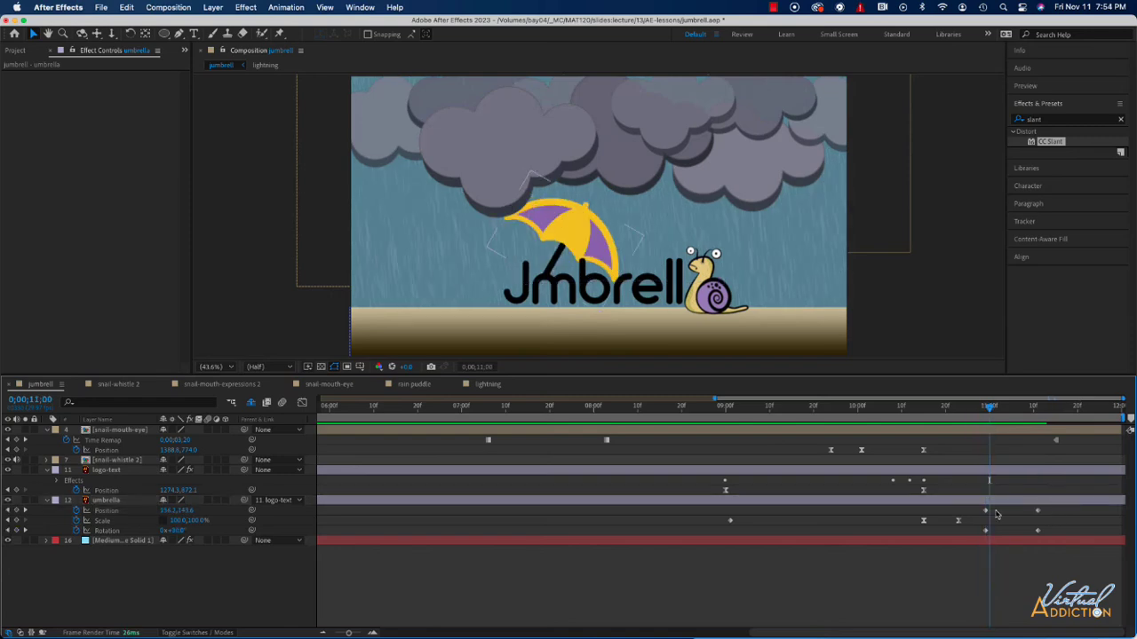
left_click_drag(1053, 507, 977, 522)
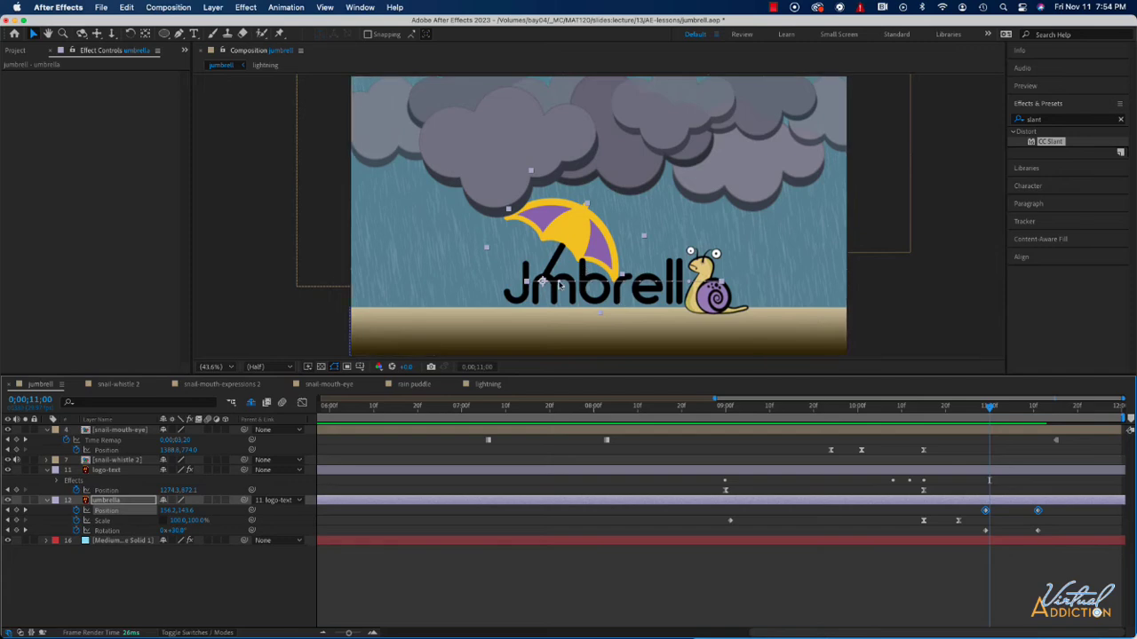
left_click_drag(559, 284, 642, 172)
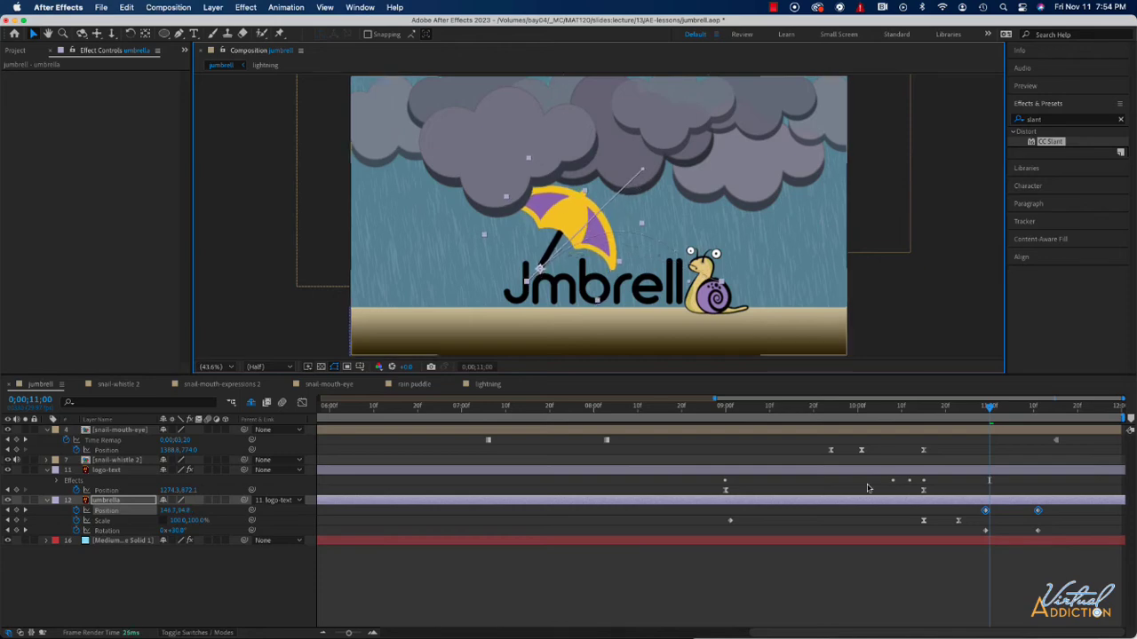
Preview the umbrella spinning along its arc from the logo to the snail.
left_click(967, 409)
mouse_move(957, 415)
left_mouse_down()
mouse_move(932, 414)
mouse_move(1045, 417)
mouse_move(943, 422)
left_mouse_up()
key("space")
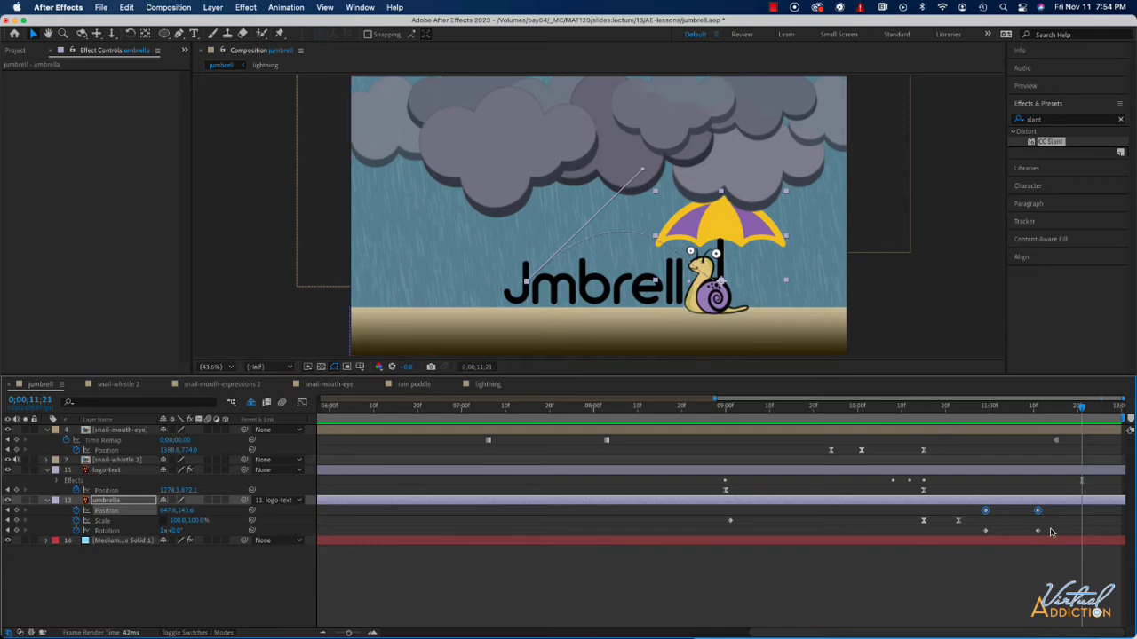
Easy Ease the umbrella's Position and Rotation keyframes and preview the logo sequence from 0;00;08;20.
left_click_drag(1059, 507, 970, 538)
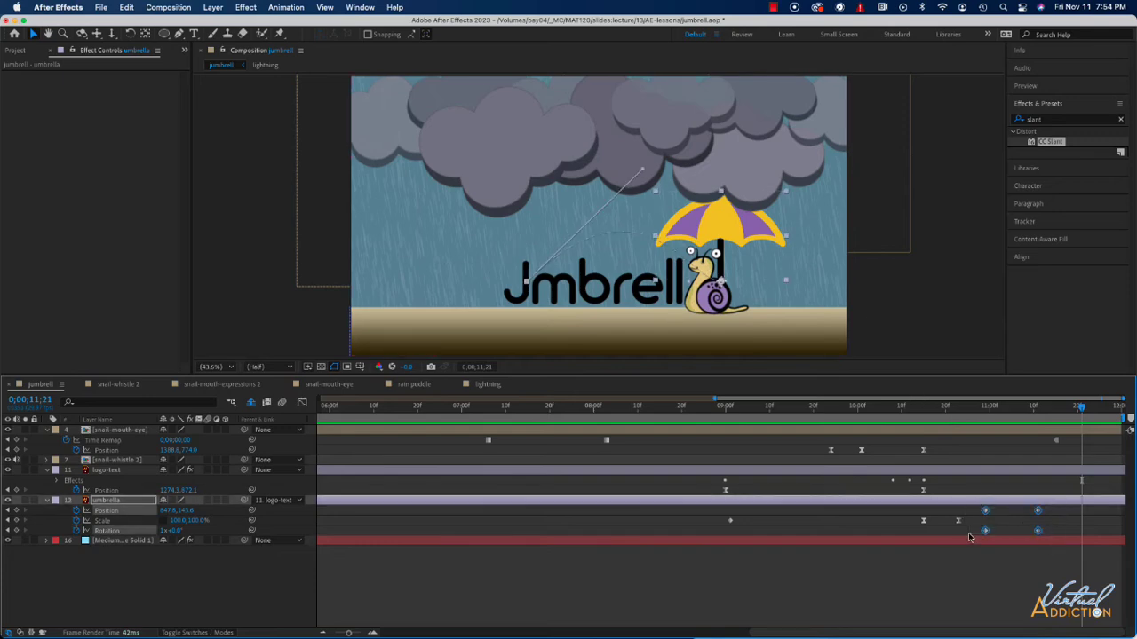
key("F9")
left_click_drag(1080, 408, 680, 450)
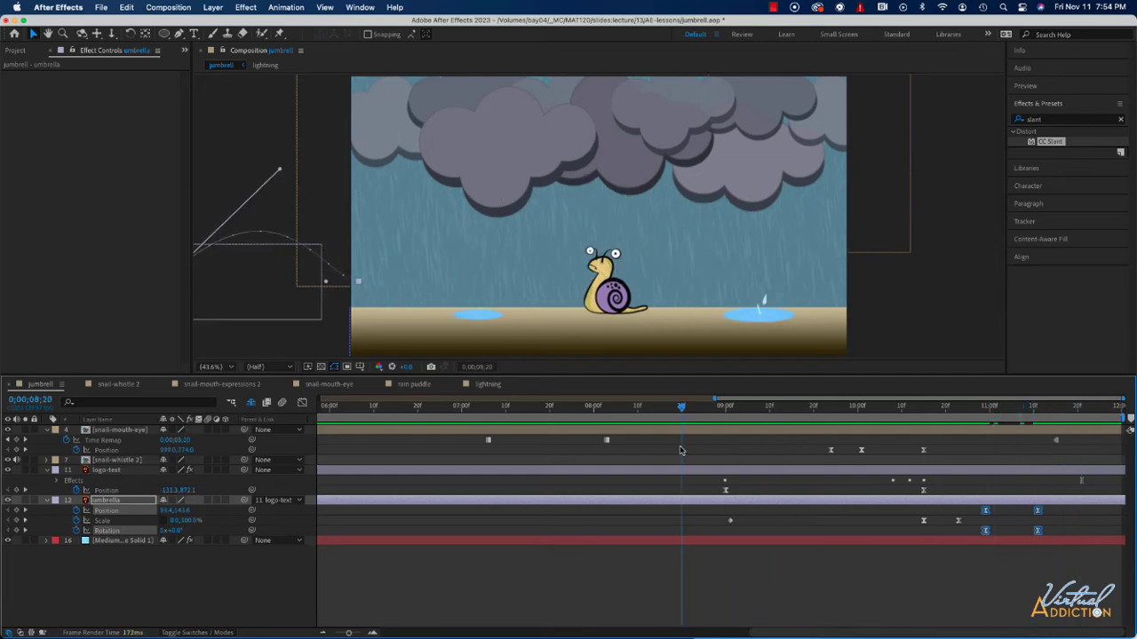
key("space")
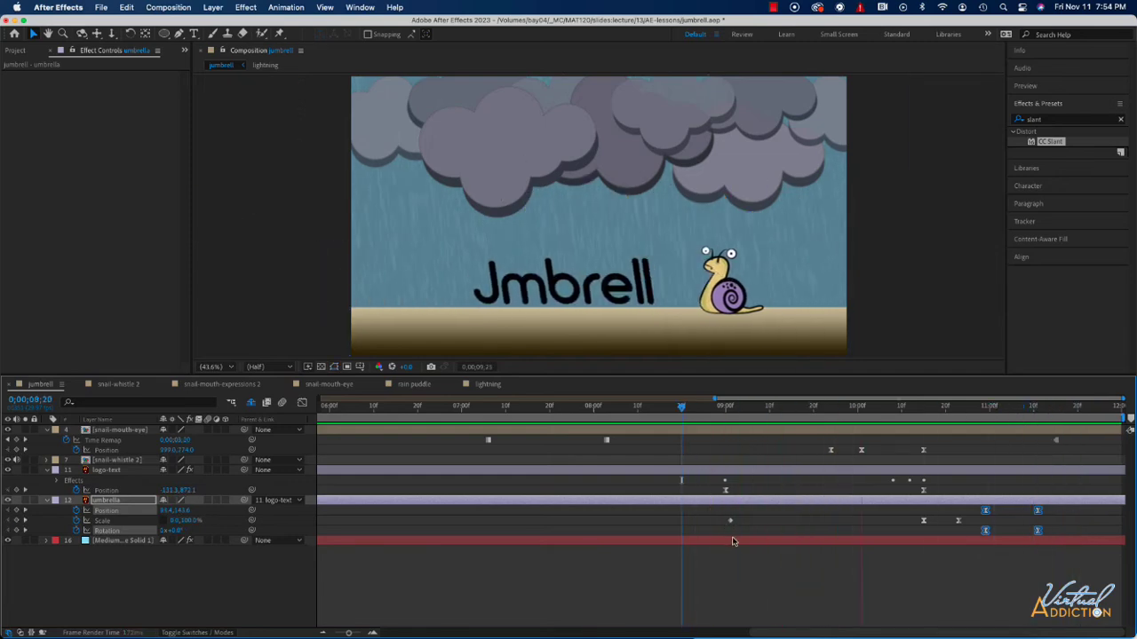
key("Home")
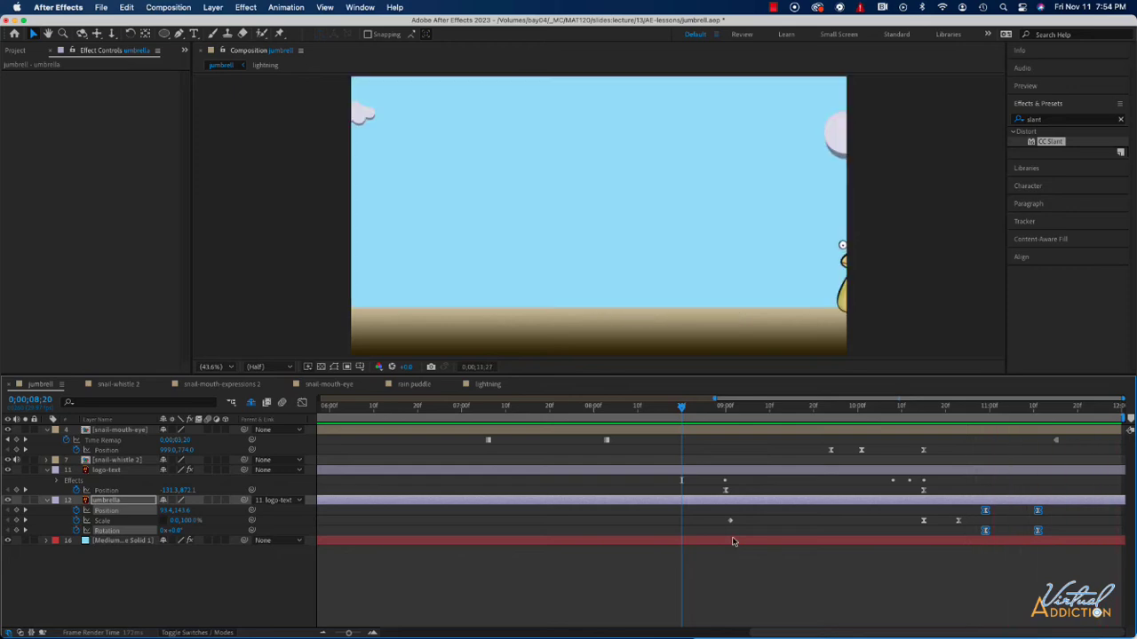
scroll(937, 436, "right", 10)
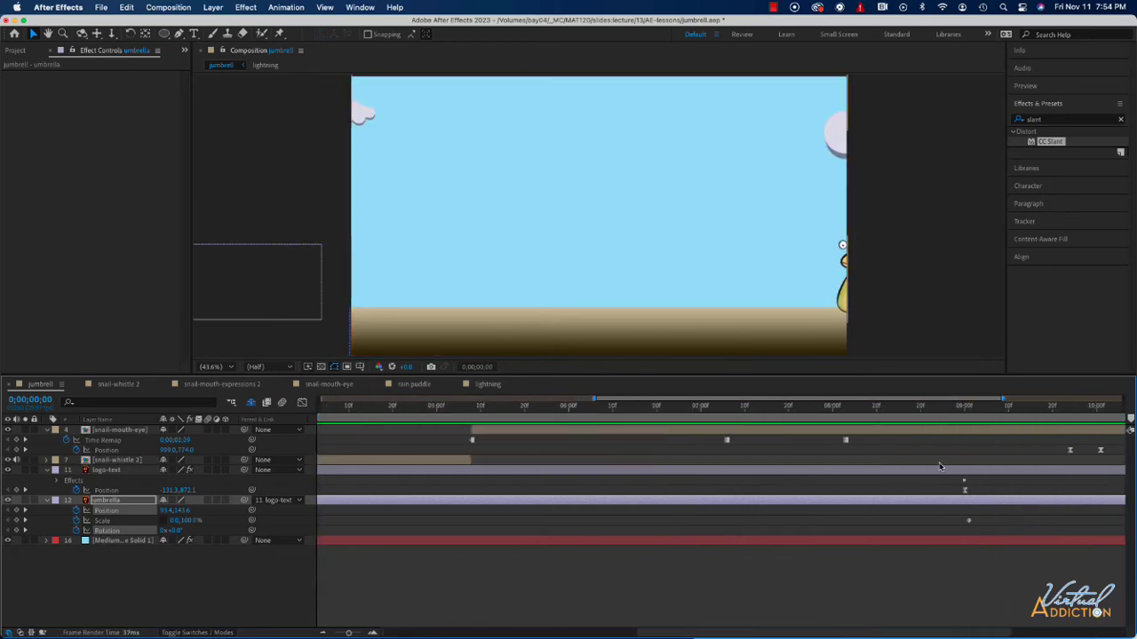
left_click_drag(1017, 412, 1077, 414)
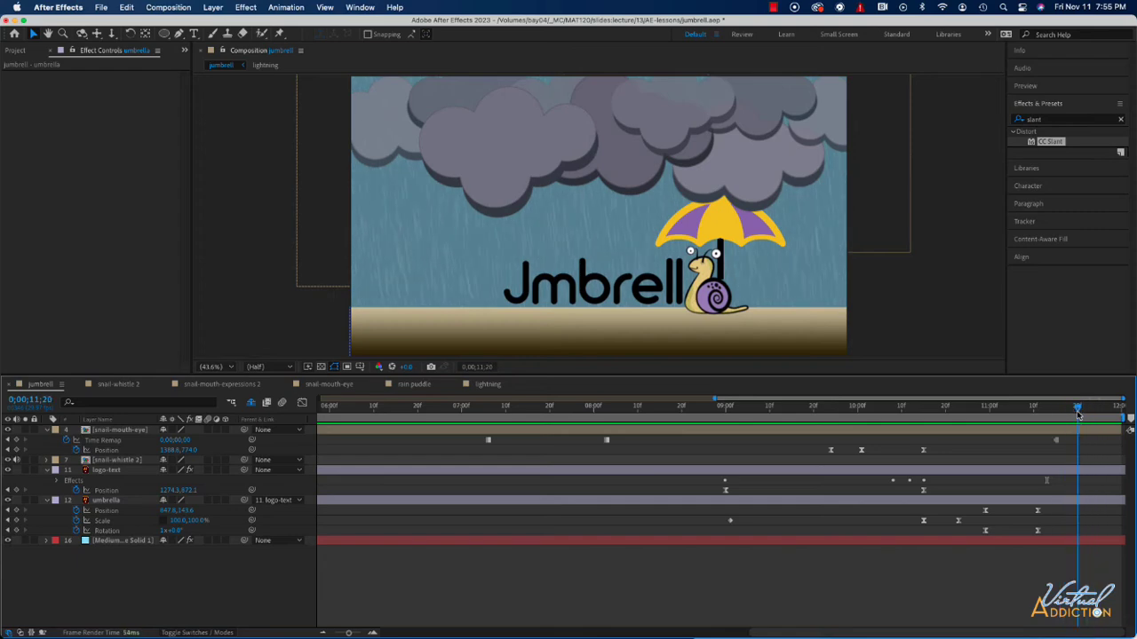
Collapse the umbrella, logo-text and snail-mouth-eye layers and show all the hidden shy layers in the timeline again.
left_click(46, 501)
left_click(47, 471)
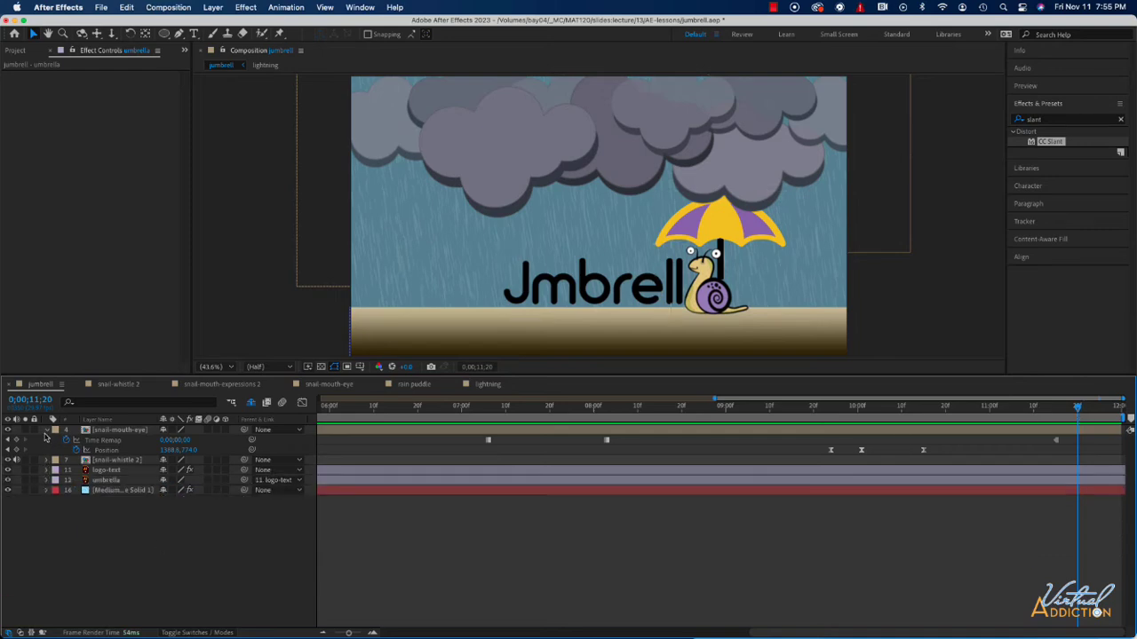
left_click(46, 430)
left_click(252, 403)
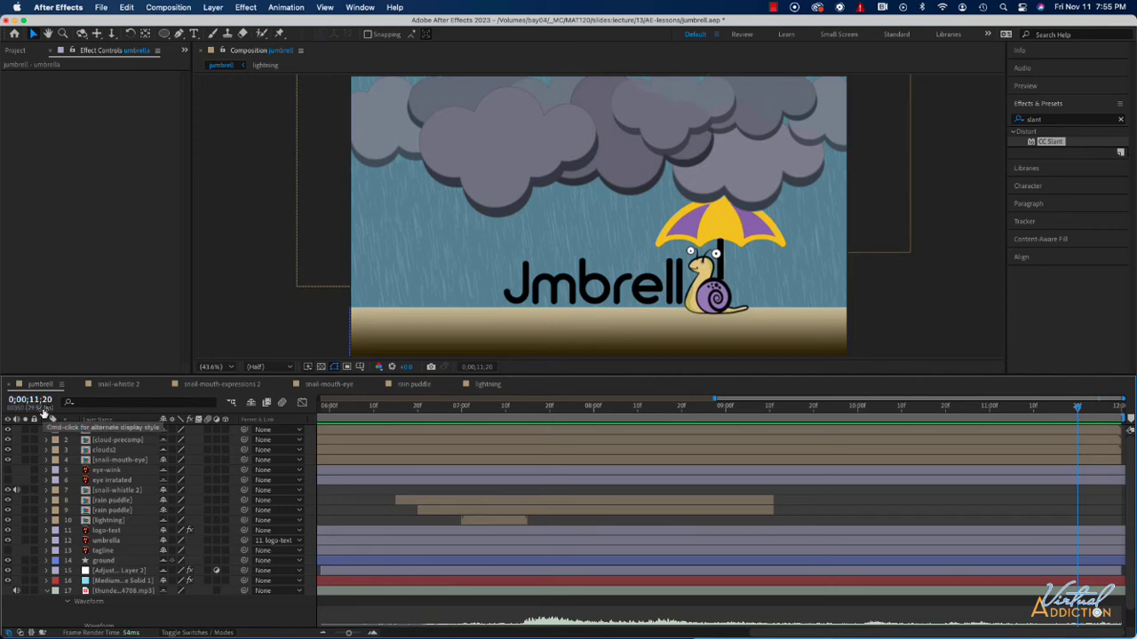
Hide the shy layers, reveal the snail-mouth-eye keyframes and extend the first rain puddle layer to the end of the composition.
left_click(251, 402)
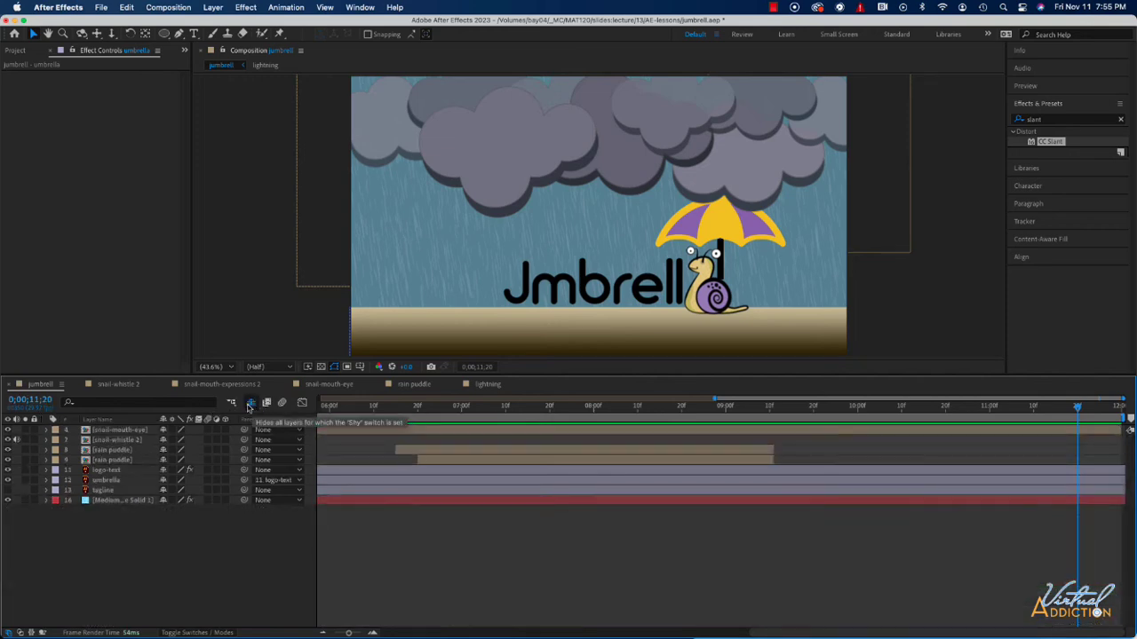
left_click(135, 430)
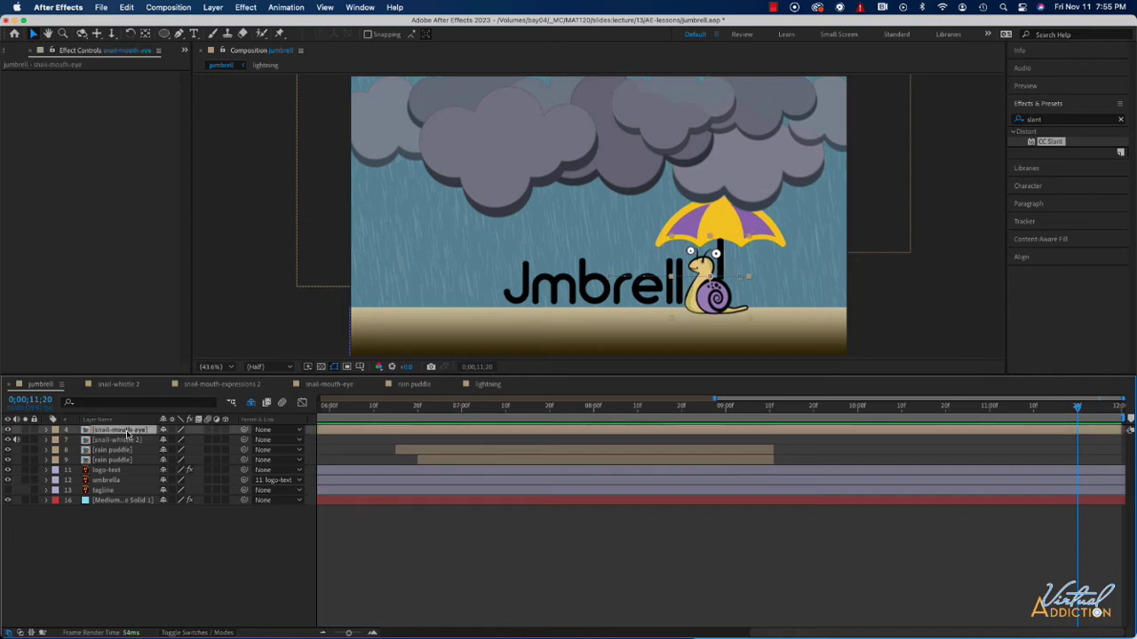
key("u")
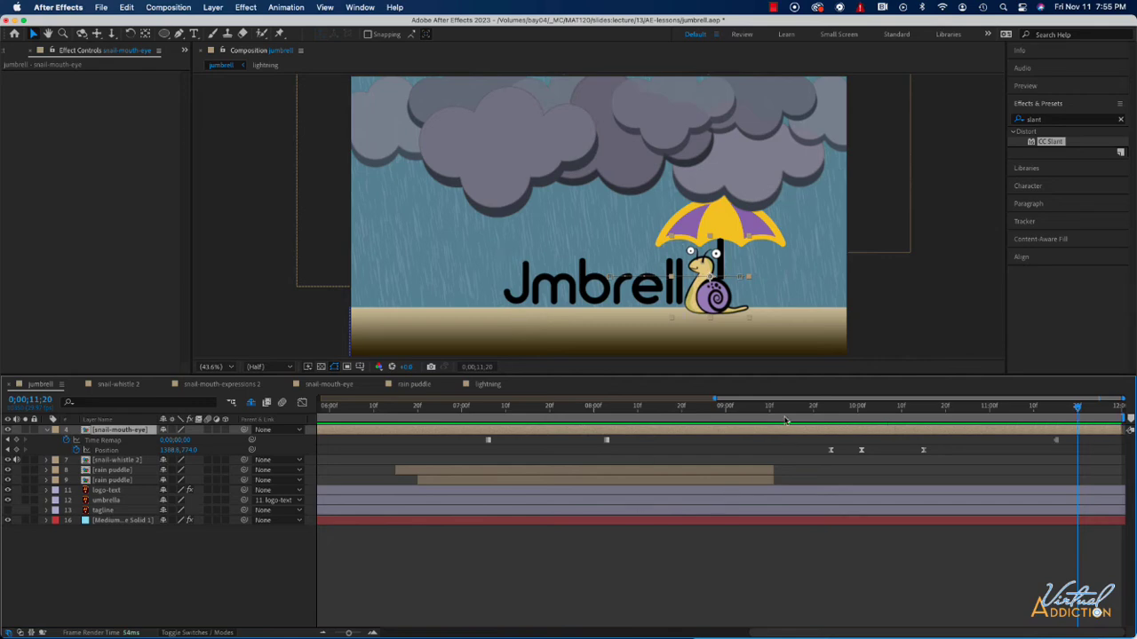
left_click_drag(772, 471, 1042, 470)
mouse_move(1048, 411)
left_mouse_down()
mouse_move(989, 412)
mouse_move(1041, 421)
left_mouse_up()
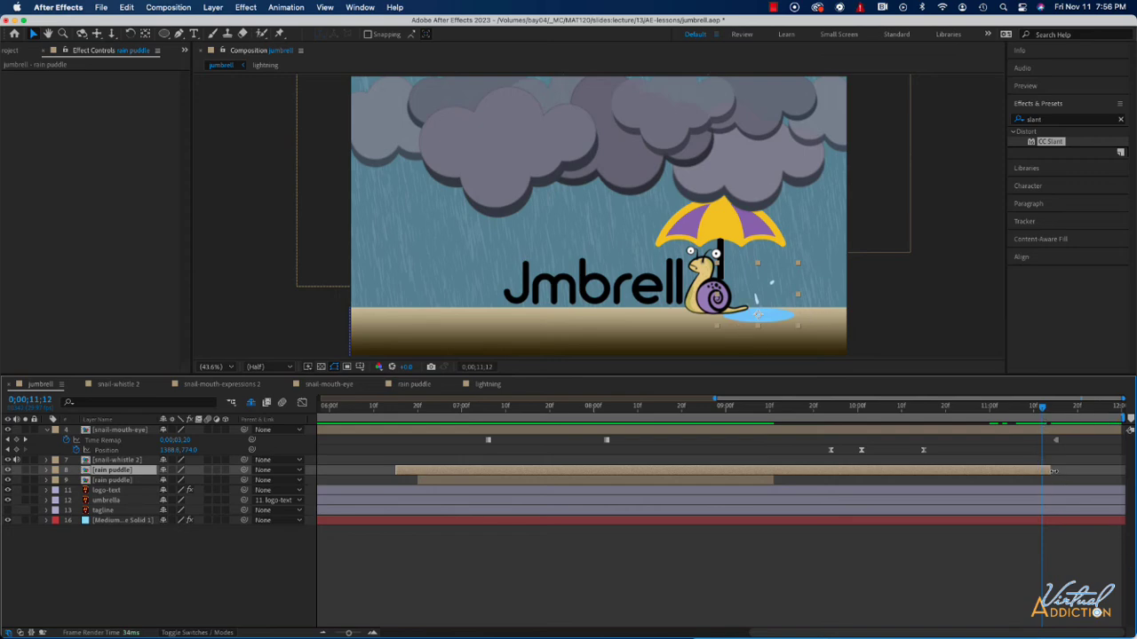
left_click_drag(1053, 470, 1120, 471)
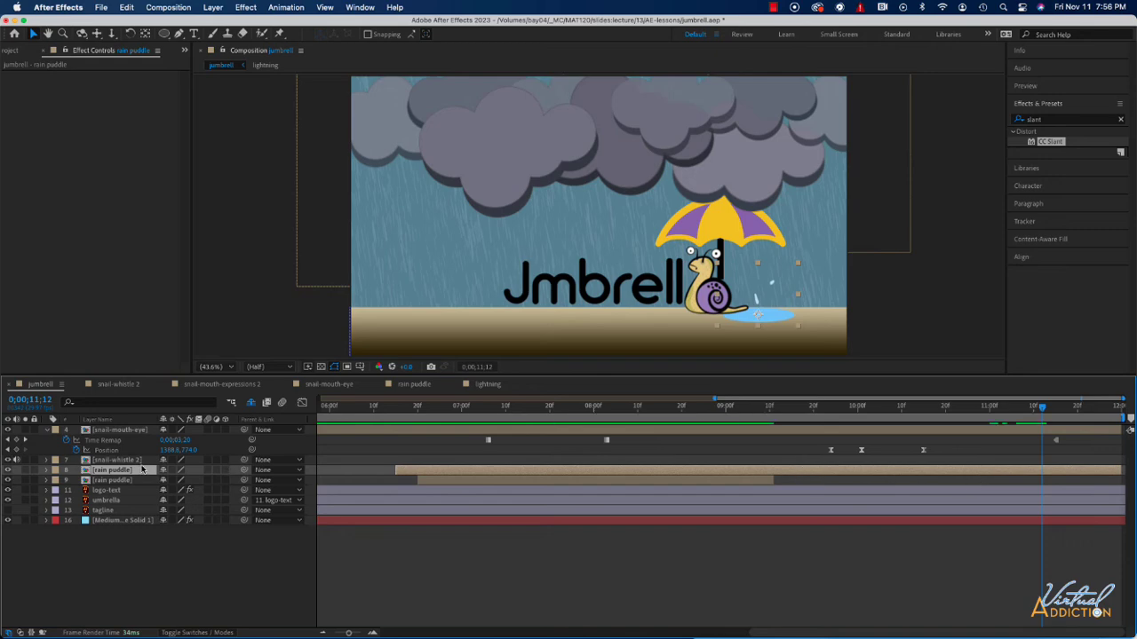
Keyframe the first rain puddle's Scale to shrink from 100% at 0;00;11;12 to 0% at 0;00;11;21.
key("u")
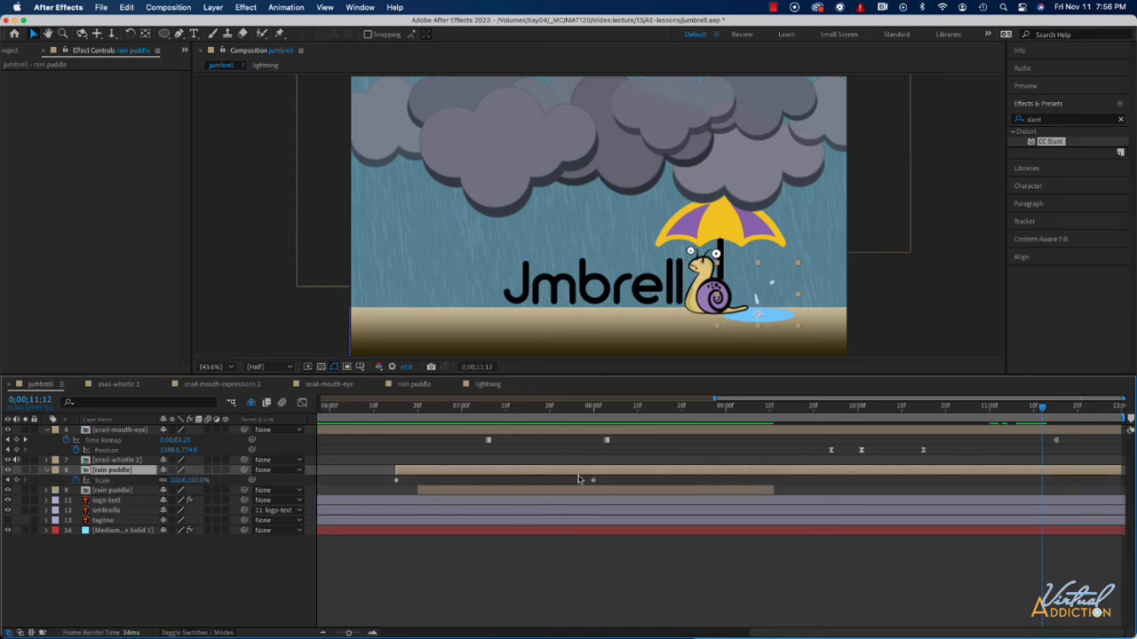
left_click(16, 480)
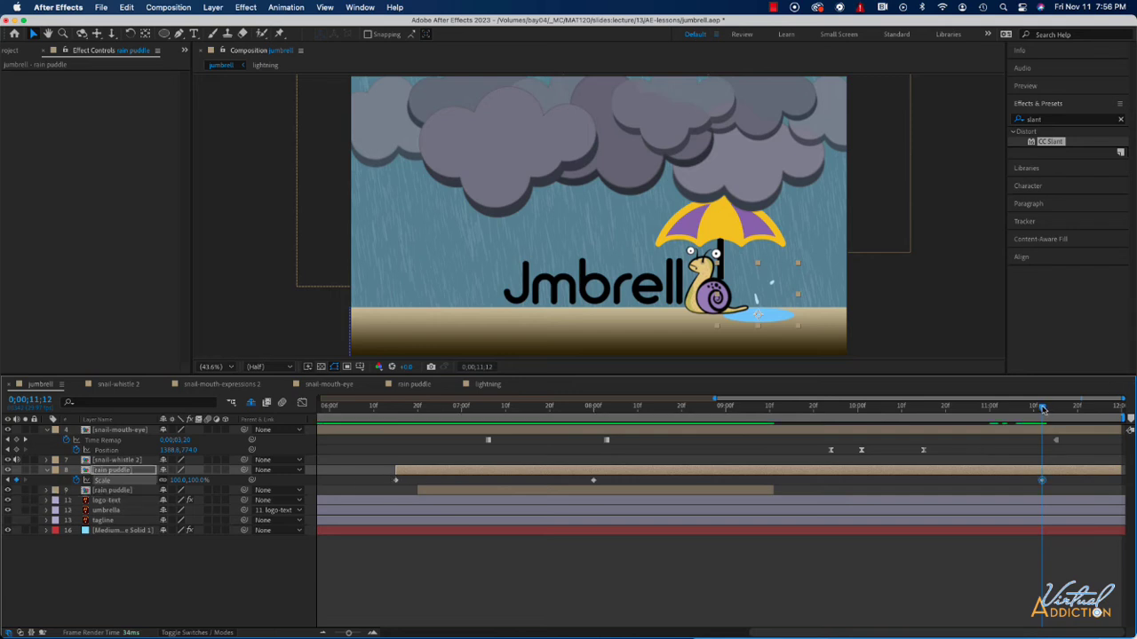
left_click_drag(1042, 408, 1081, 407)
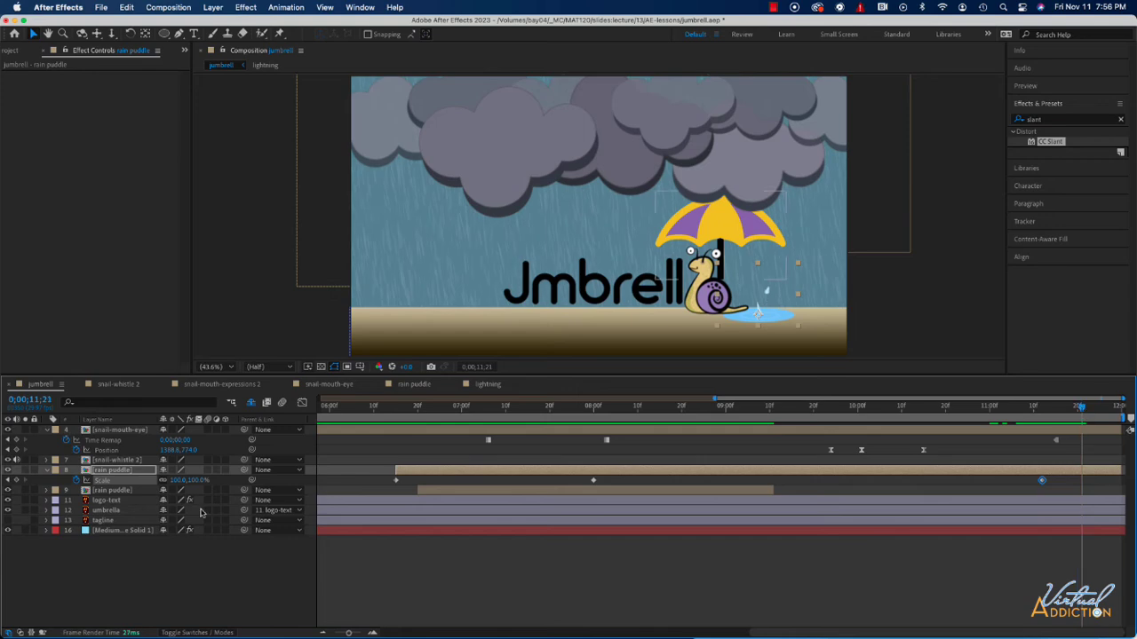
left_click_drag(180, 481, 127, 482)
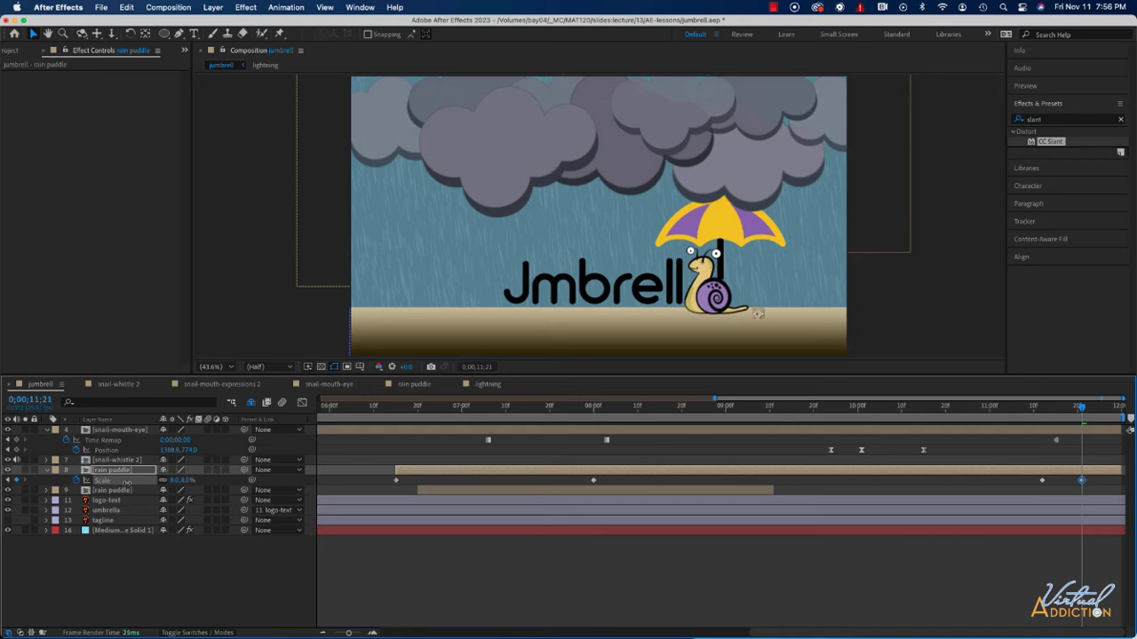
left_click(180, 480)
type("0")
key("Return")
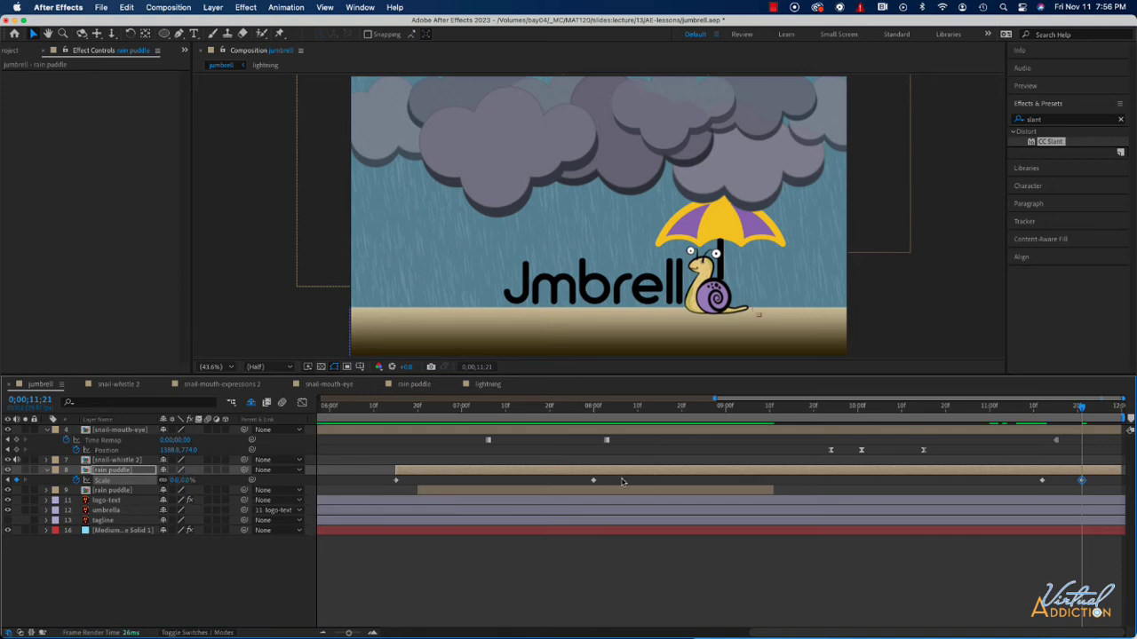
mouse_move(1063, 411)
left_mouse_down()
mouse_move(1031, 409)
mouse_move(1074, 410)
left_mouse_up()
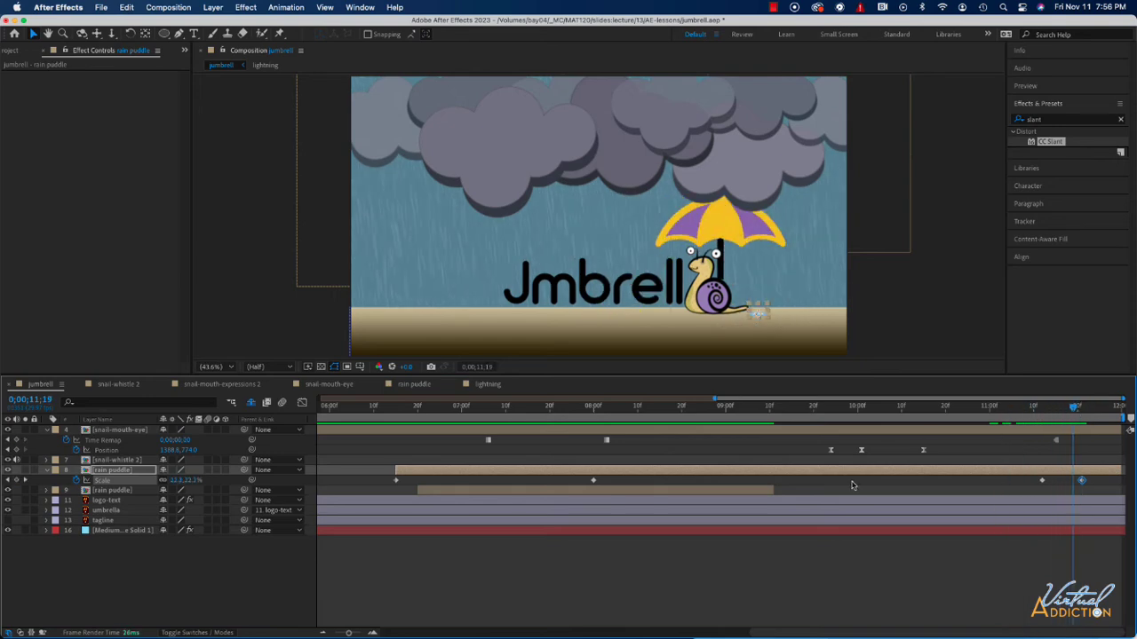
Extend the second rain puddle layer to the composition's end and fine-tune the umbrella's vertical Position at its 0;00;11;11 keyframe.
left_click_drag(774, 489, 1123, 490)
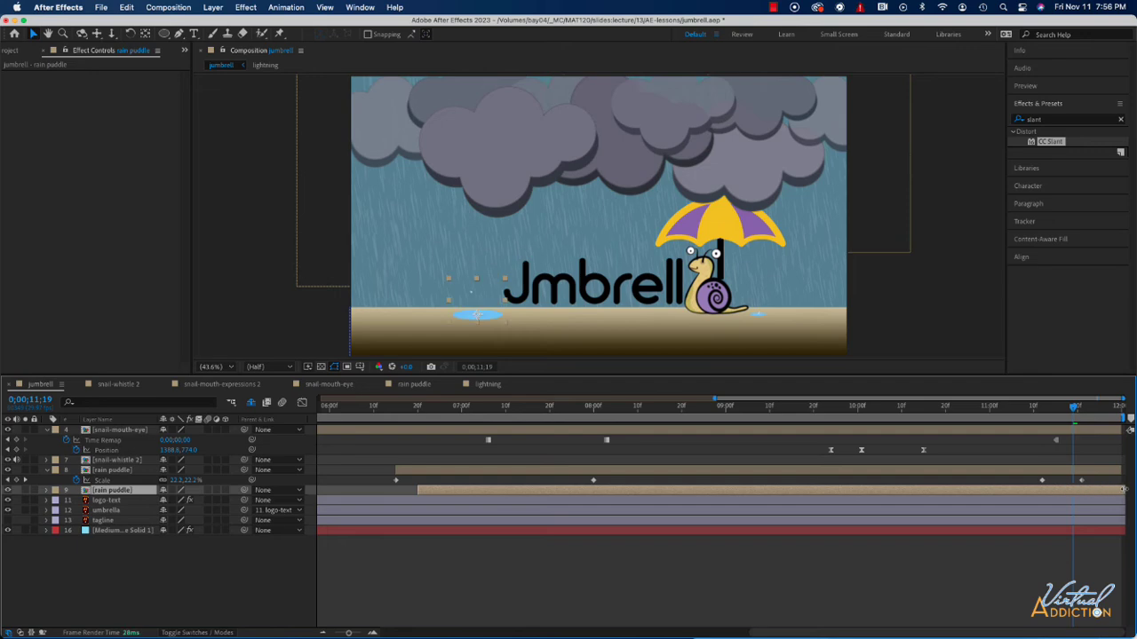
left_click(107, 511)
key("p")
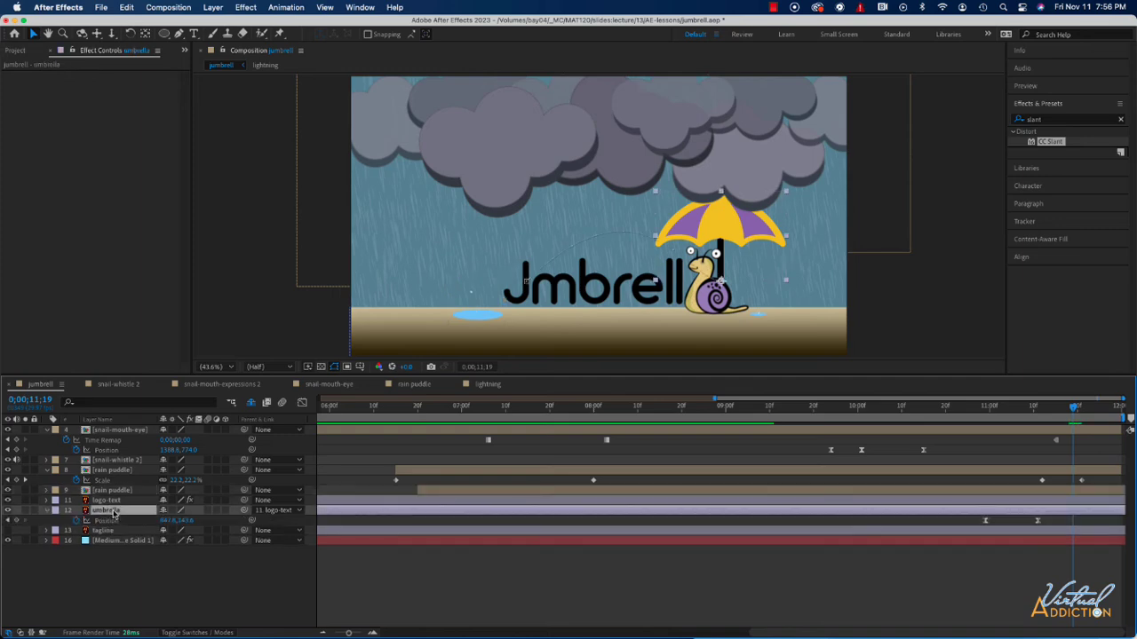
left_click_drag(1074, 407, 1037, 411)
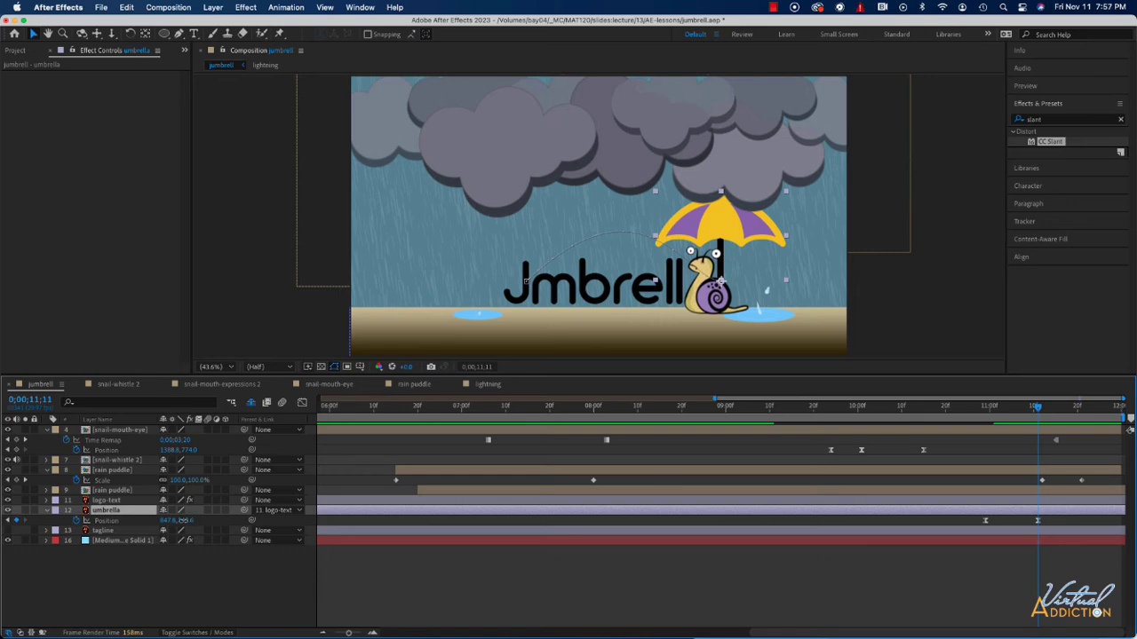
left_click_drag(184, 523, 187, 522)
left_click(805, 459)
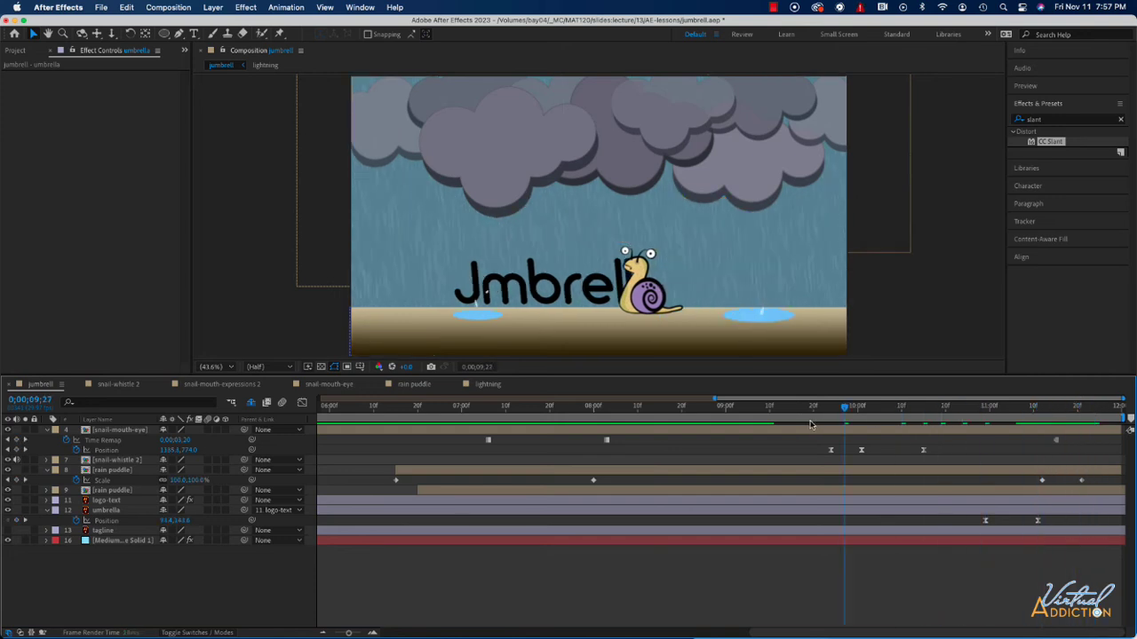
Add an Opacity keyframe to the tagline layer at 0;00;11;21 and turn on the layer's visibility.
left_click_drag(810, 424, 1082, 426)
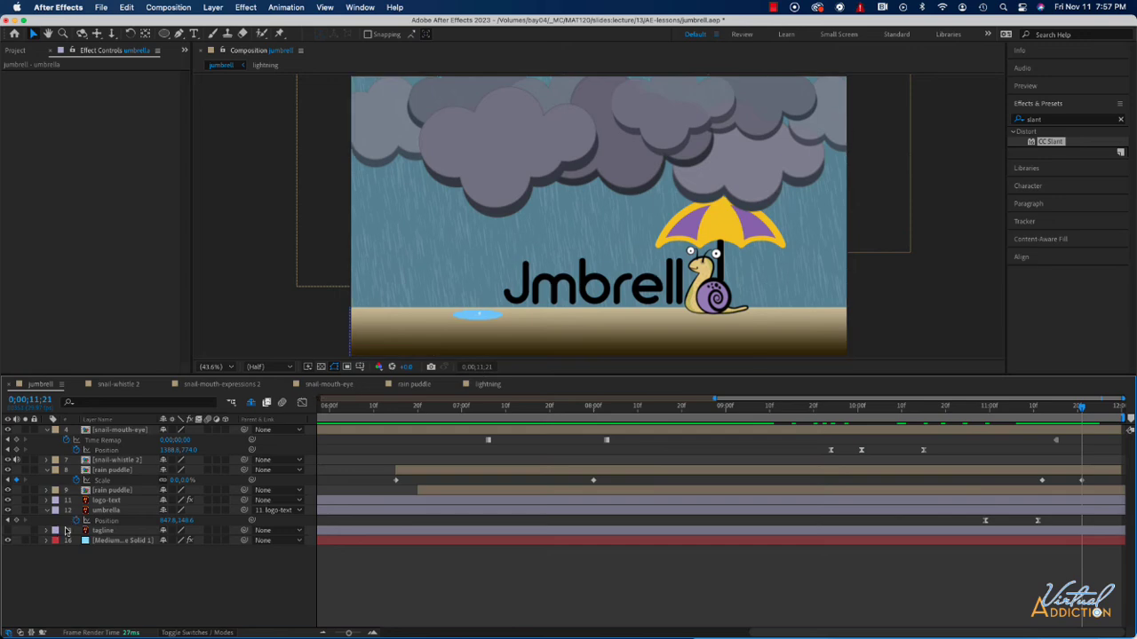
left_click(81, 522)
left_click(104, 531)
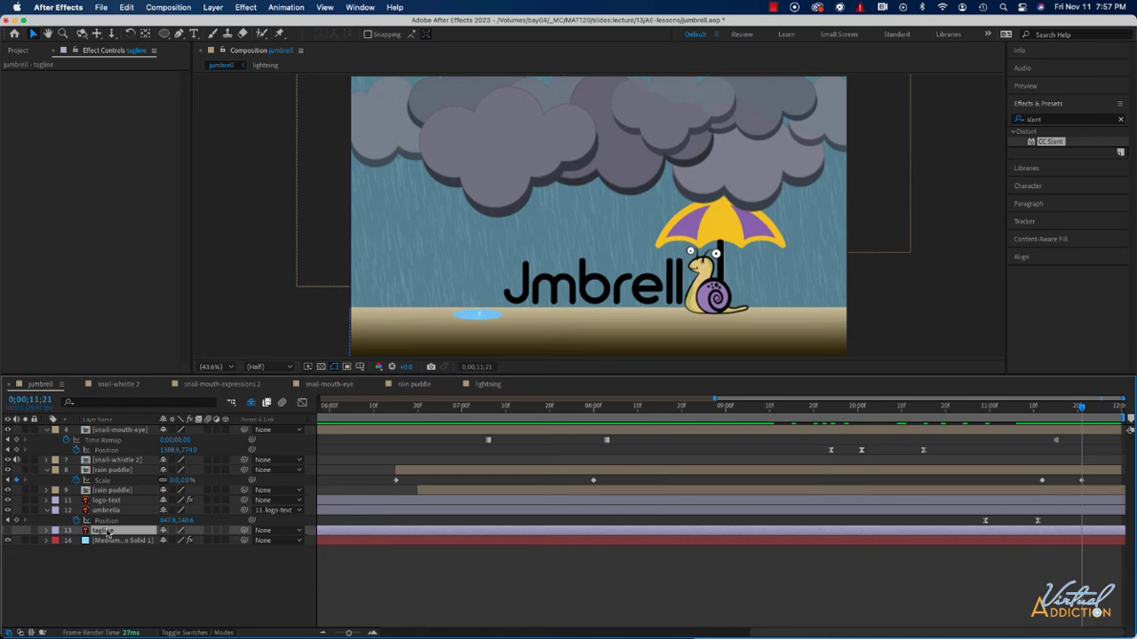
key("alt+shift+t")
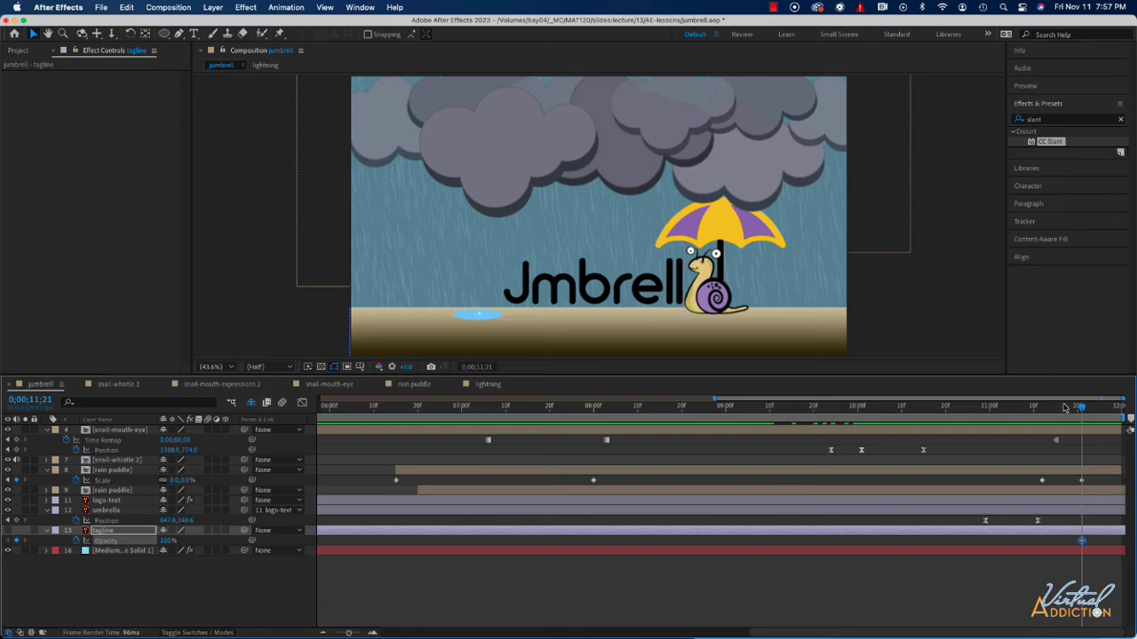
left_click(8, 530)
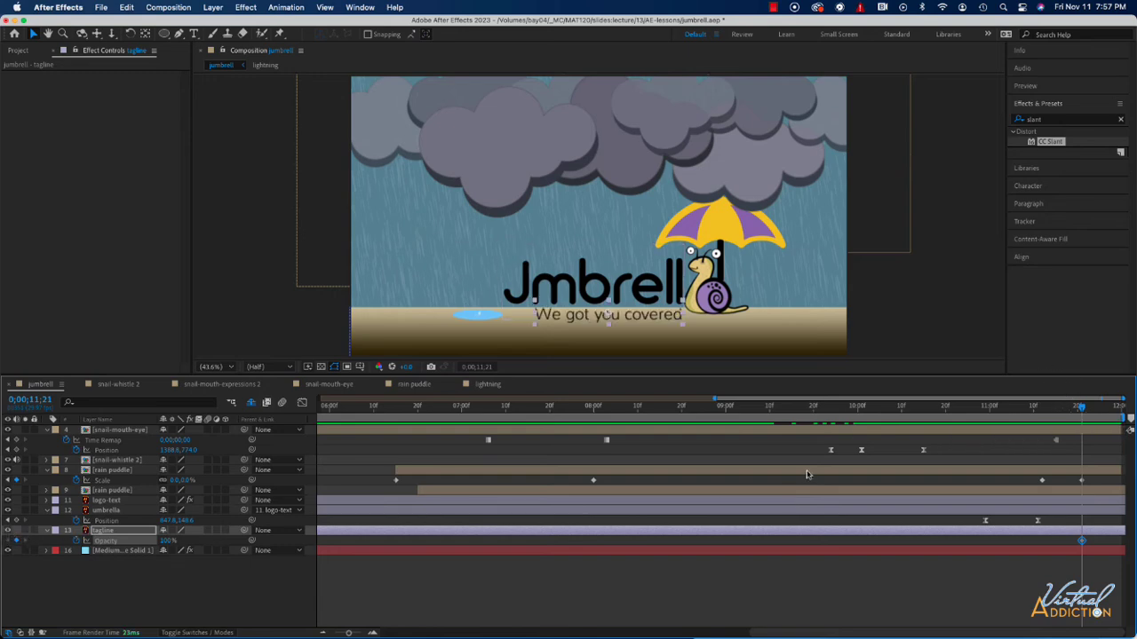
Fade in the tagline by adding a 100% Opacity keyframe at 0;00;11;29 and setting the 0;00;11;21 keyframe to 0%.
left_click(1090, 407)
left_click(1118, 407)
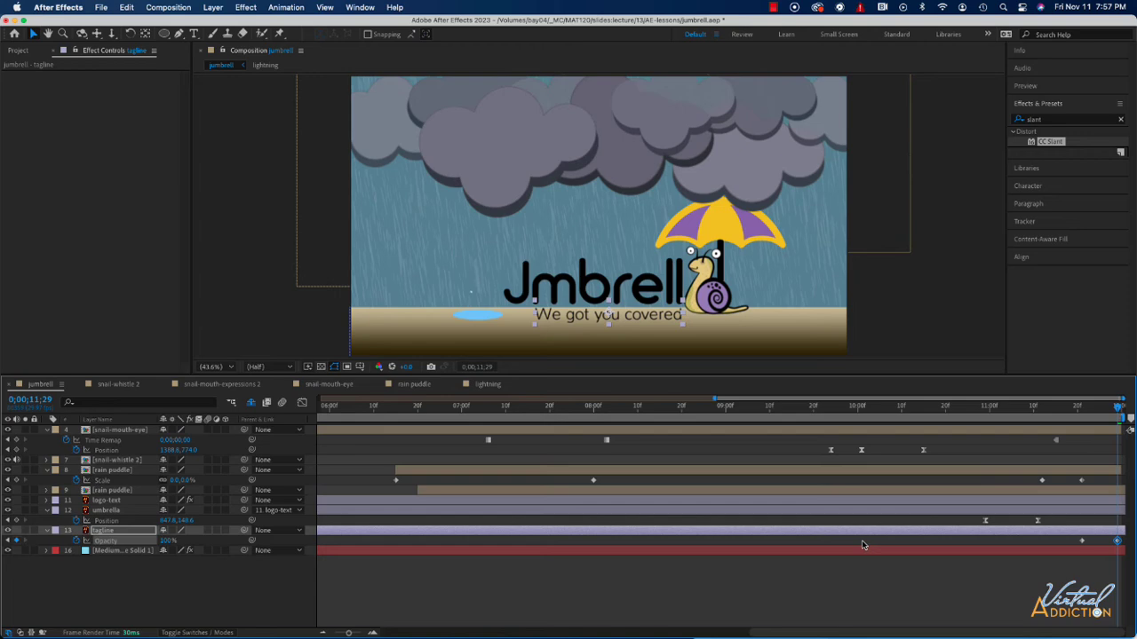
key("j")
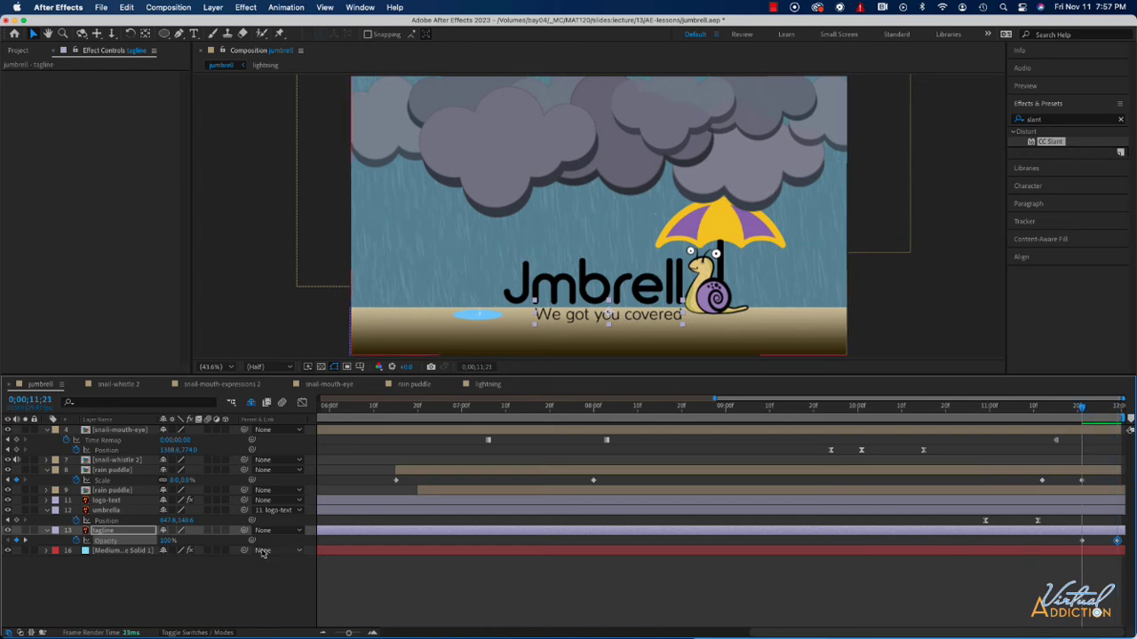
left_click(165, 541)
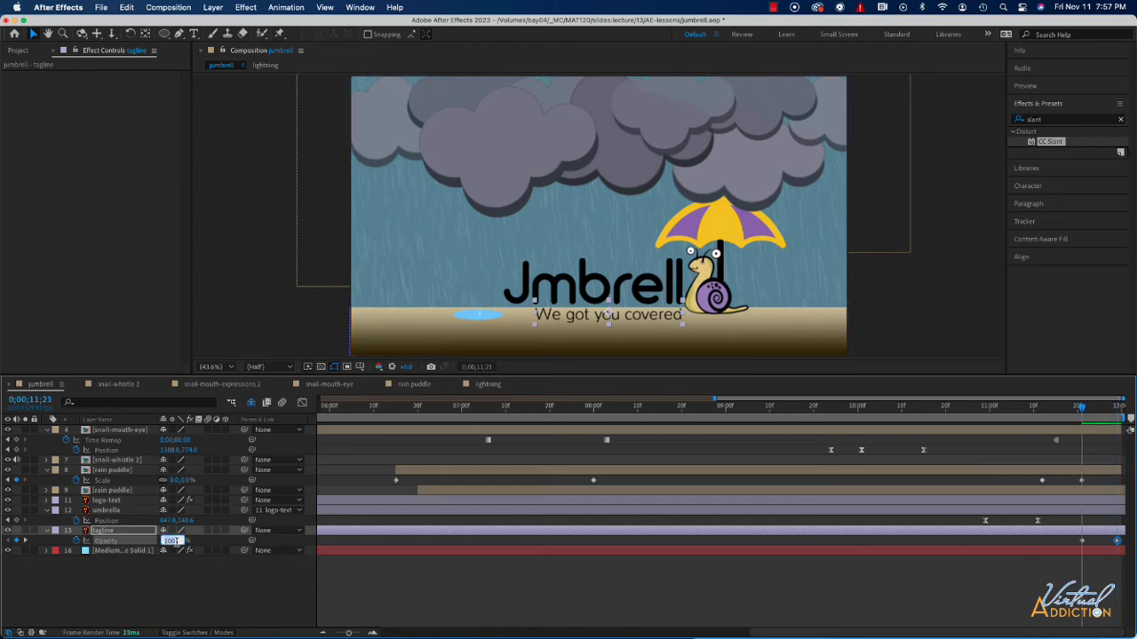
type("0")
key("Return")
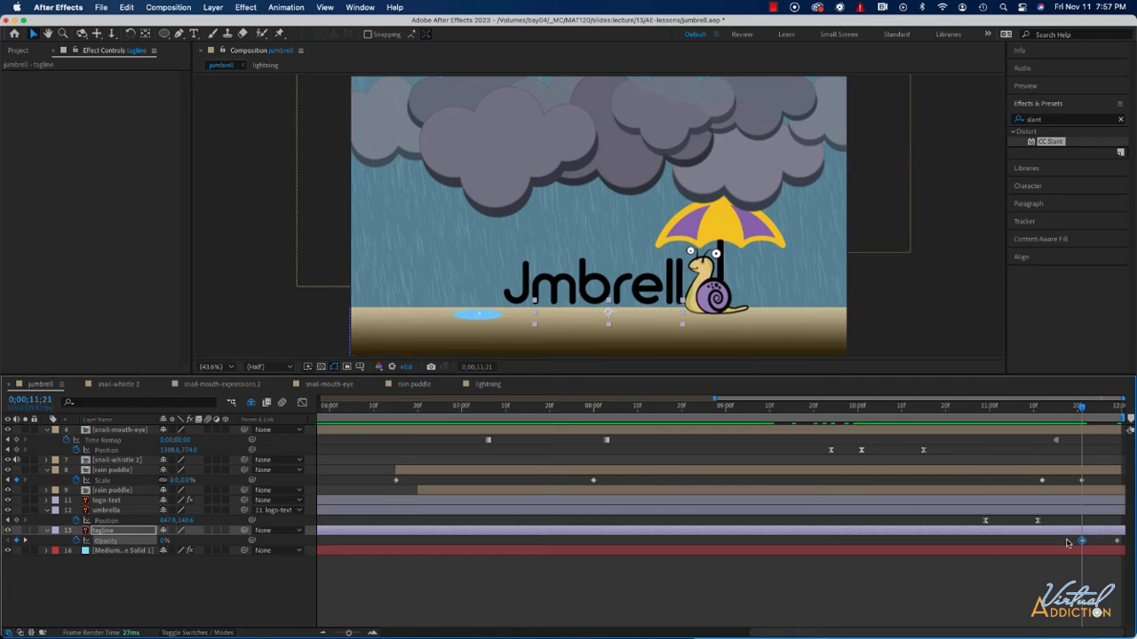
left_click_drag(1066, 538, 1124, 544)
Fit the whole composition in the timeline and preview the animation from the first frame to the last.
left_click_drag(1082, 407, 91, 457)
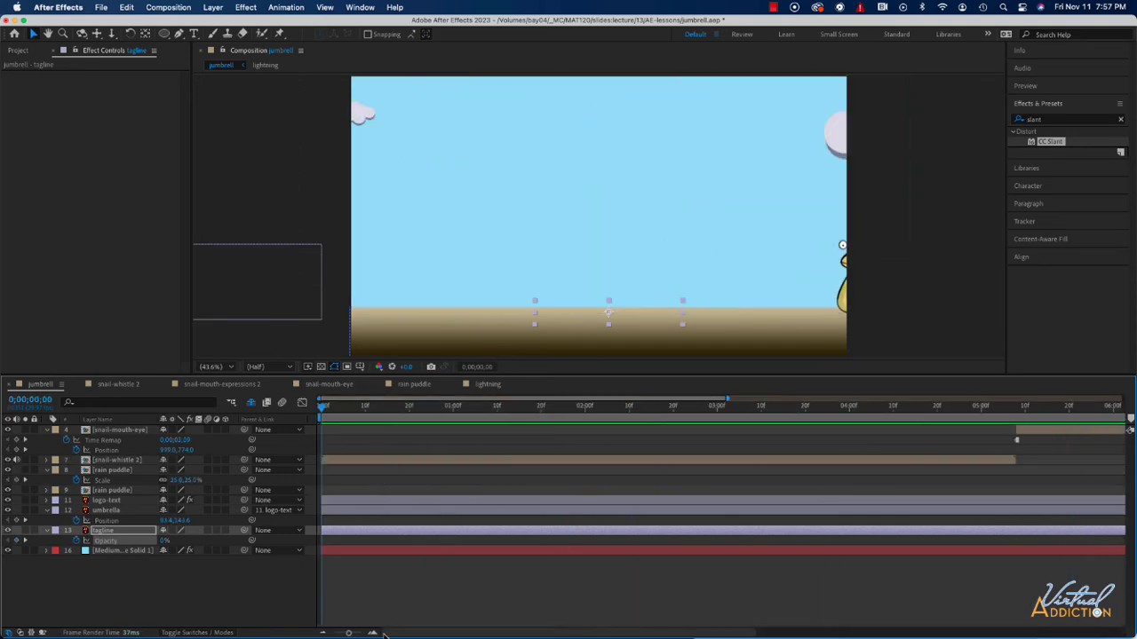
left_click_drag(350, 633, 322, 633)
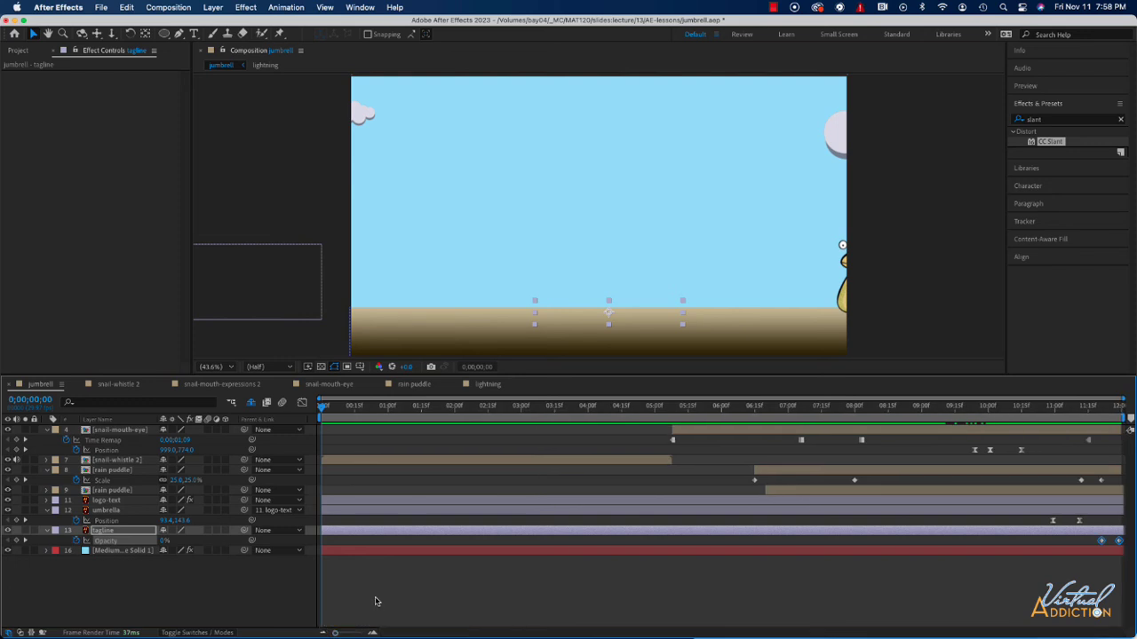
left_click(374, 602)
key("space")
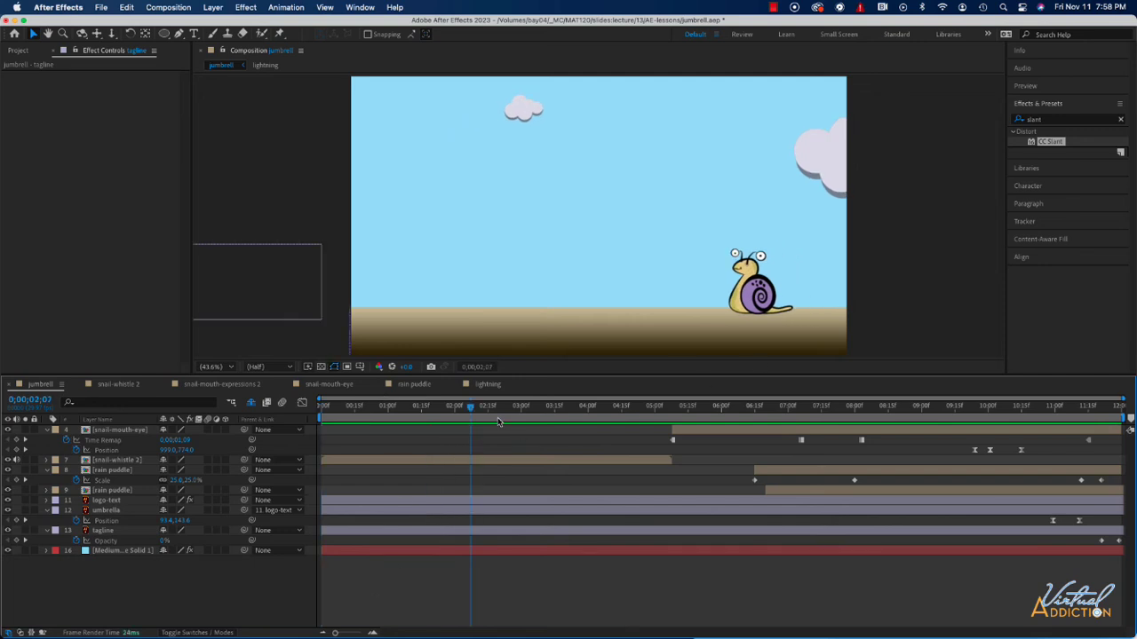
left_click_drag(473, 409, 1132, 434)
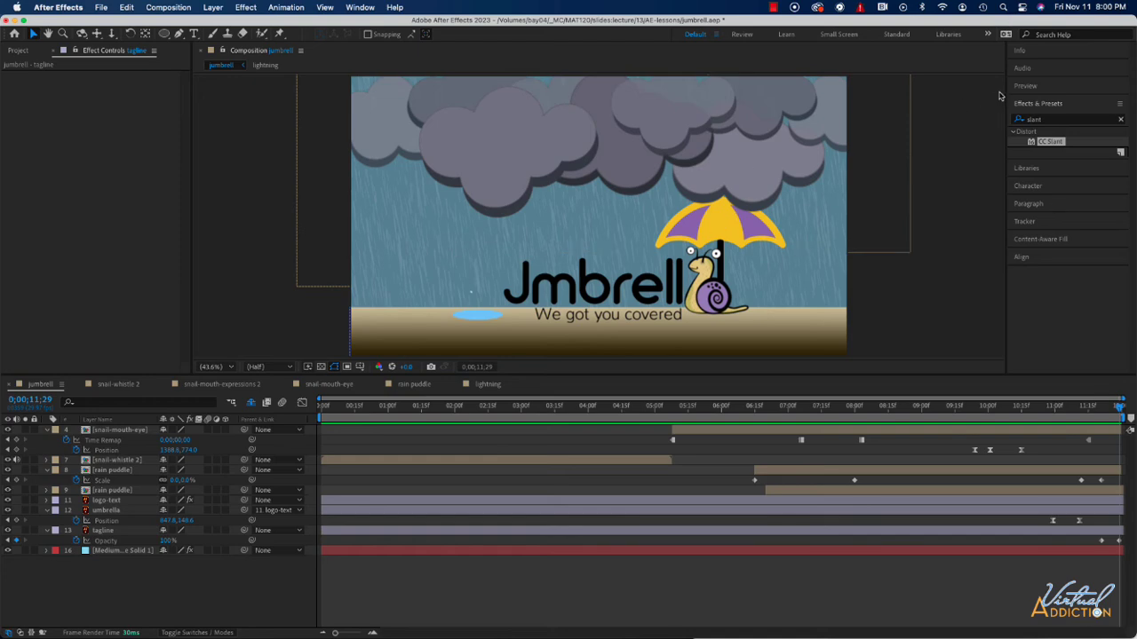
Set the preview to play once instead of looping and play back the animation.
left_click(1027, 86)
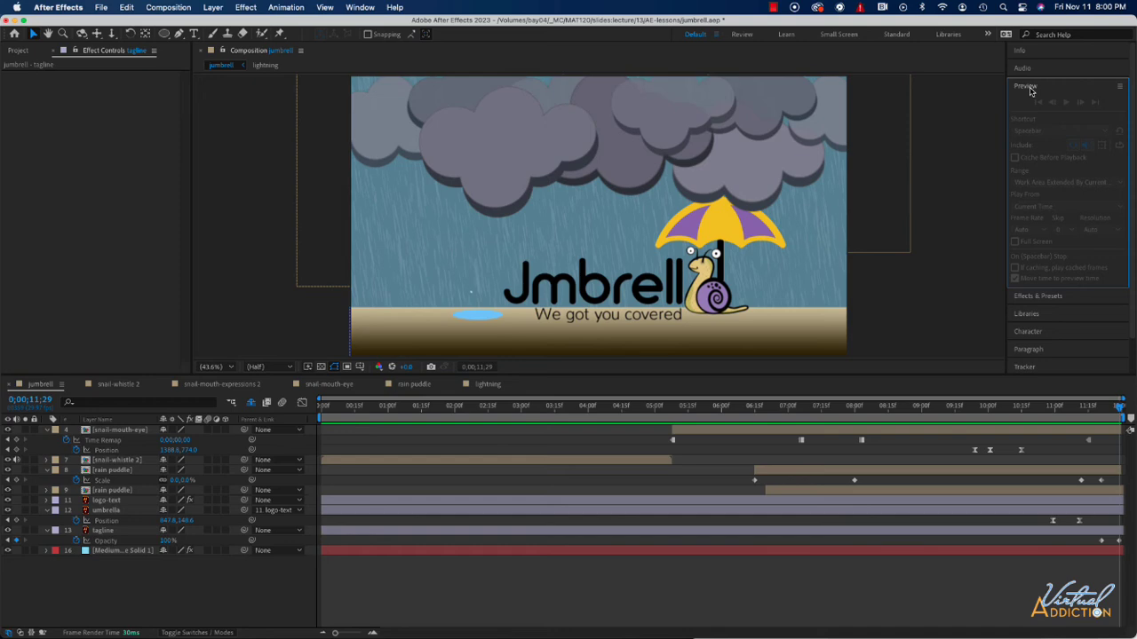
left_click(670, 596)
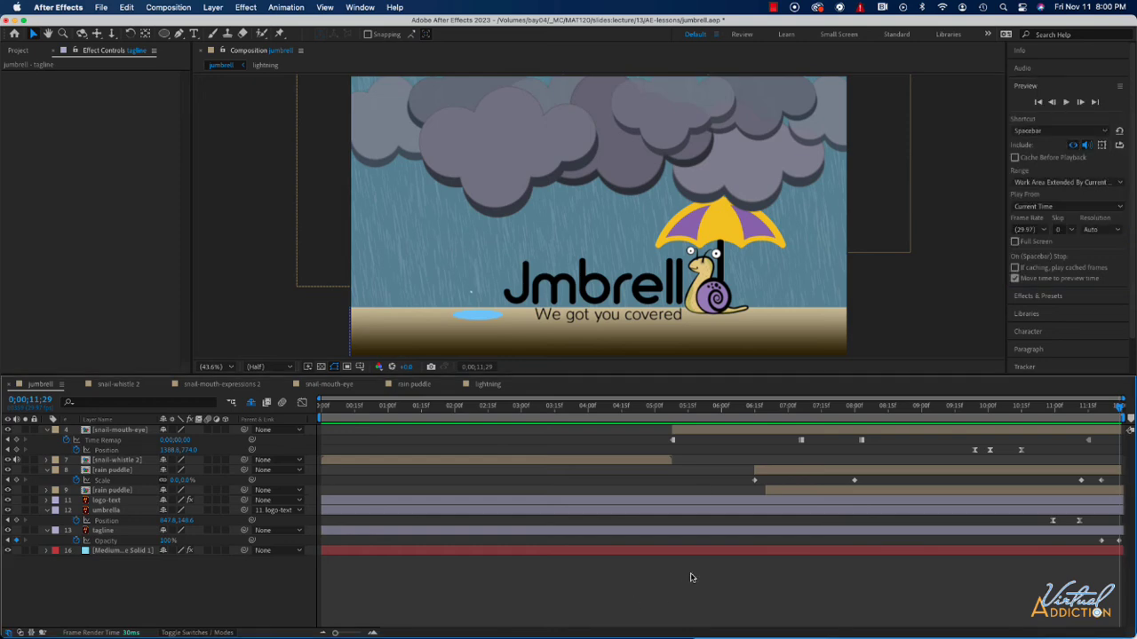
left_click(1119, 145)
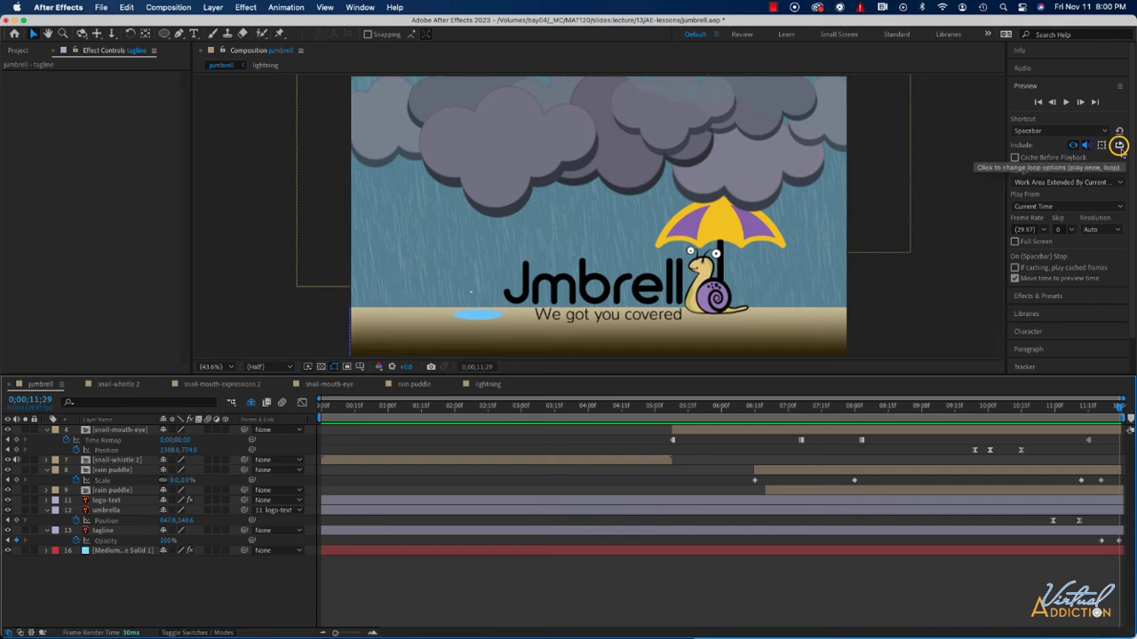
left_click(1119, 146)
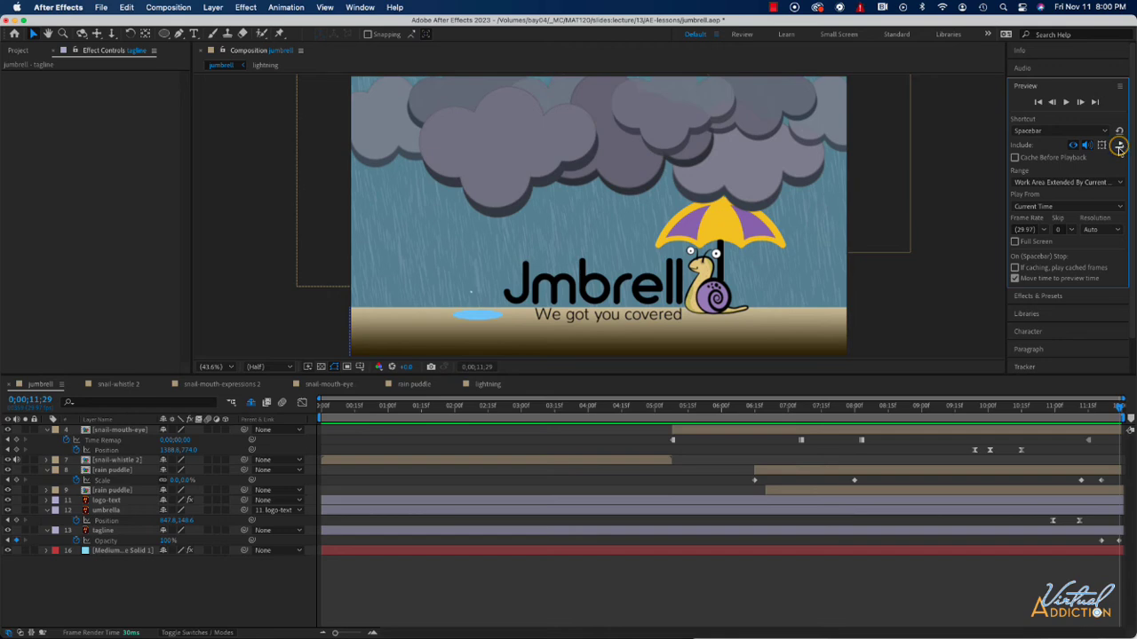
left_click(905, 597)
key("space")
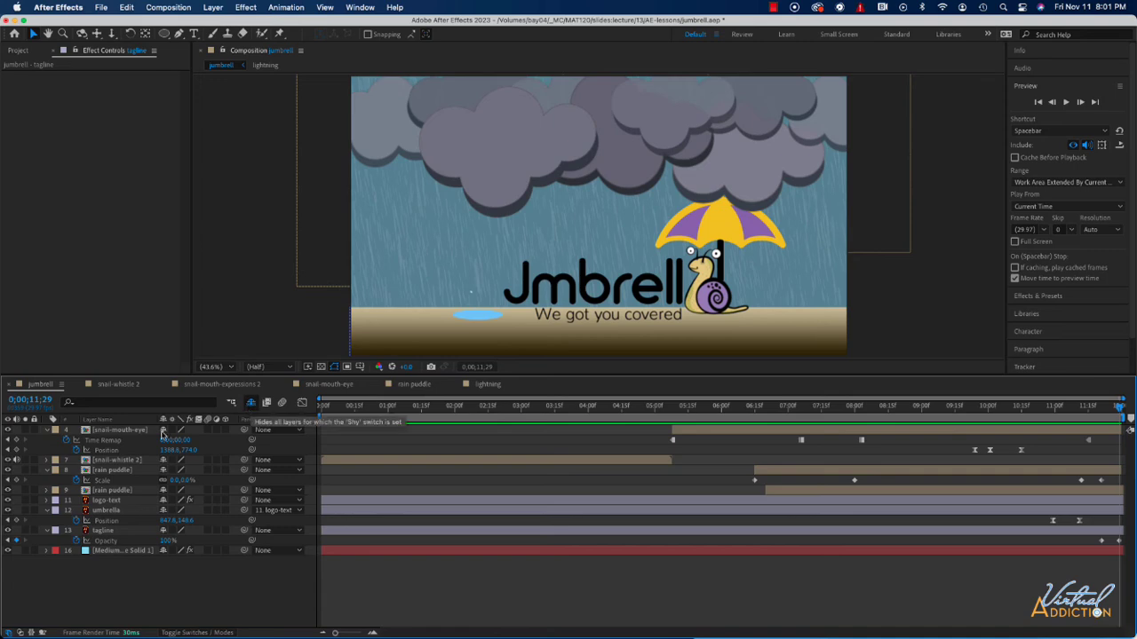
Collapse the properties of all the listed layers and show the hidden shy layers in the timeline again.
left_click_drag(112, 575, 158, 429)
key("u")
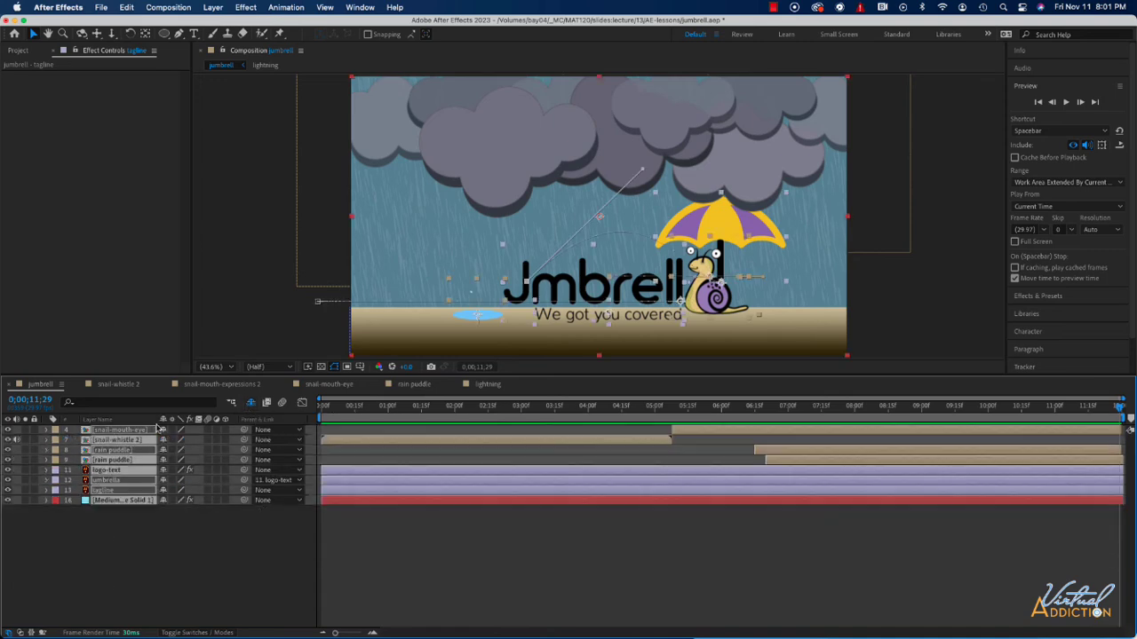
left_click(252, 407)
scroll(105, 551, "down", 1)
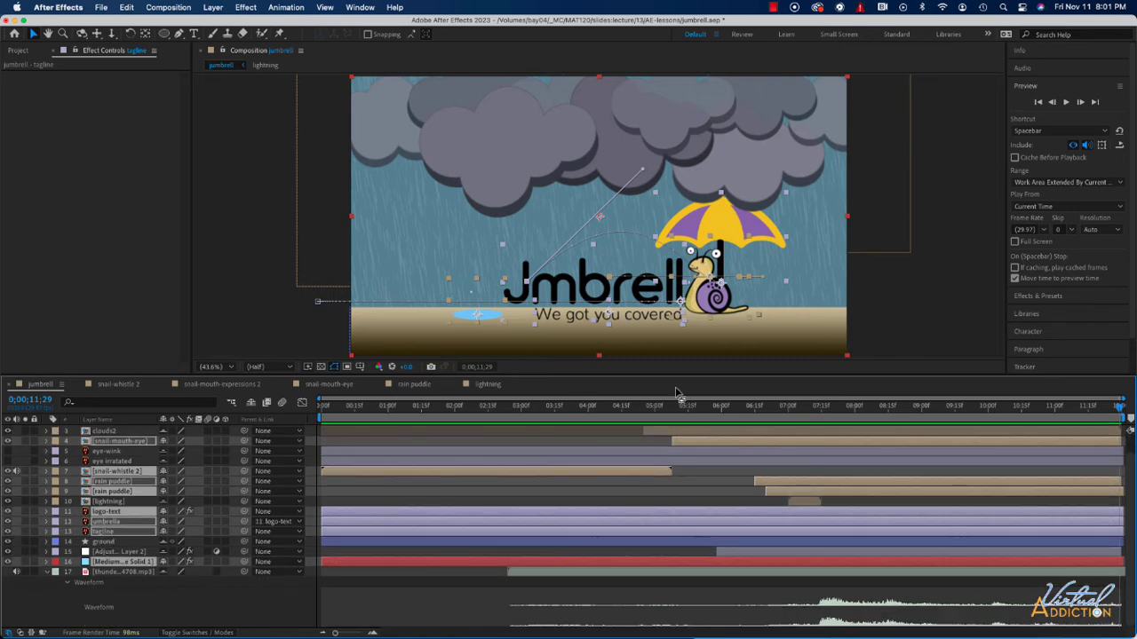
Preview the rainy part of the animation from 0;00;05;22.
left_click(704, 409)
key("space")
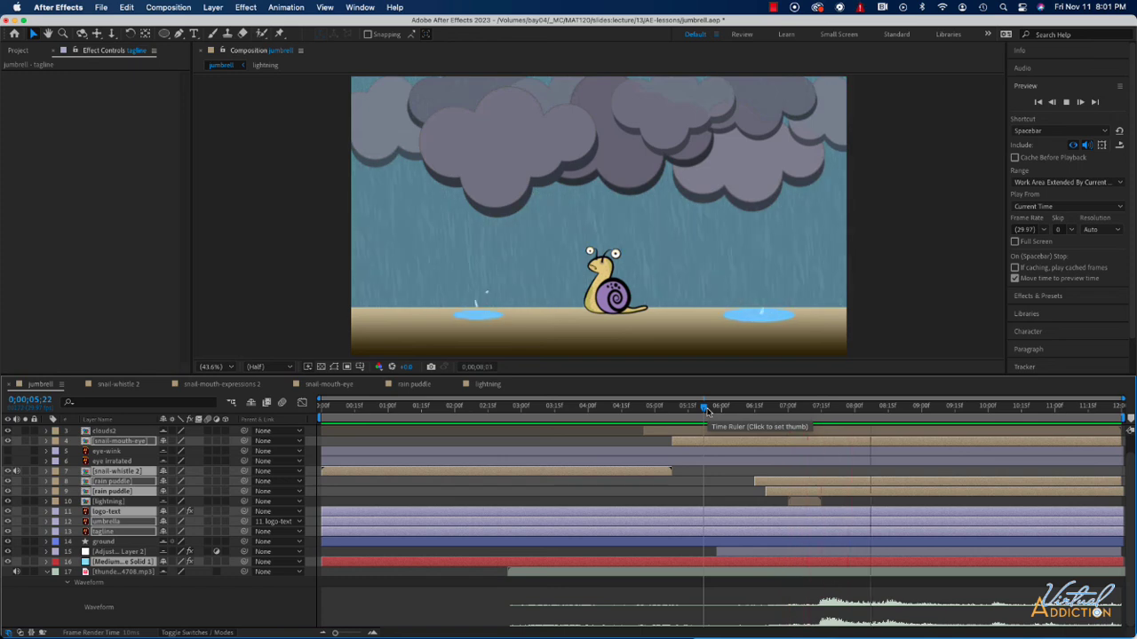
Stop the preview, return to the first frame and add ukulele.mp3 from the sounds folder as the lowest layer of the composition.
key("space")
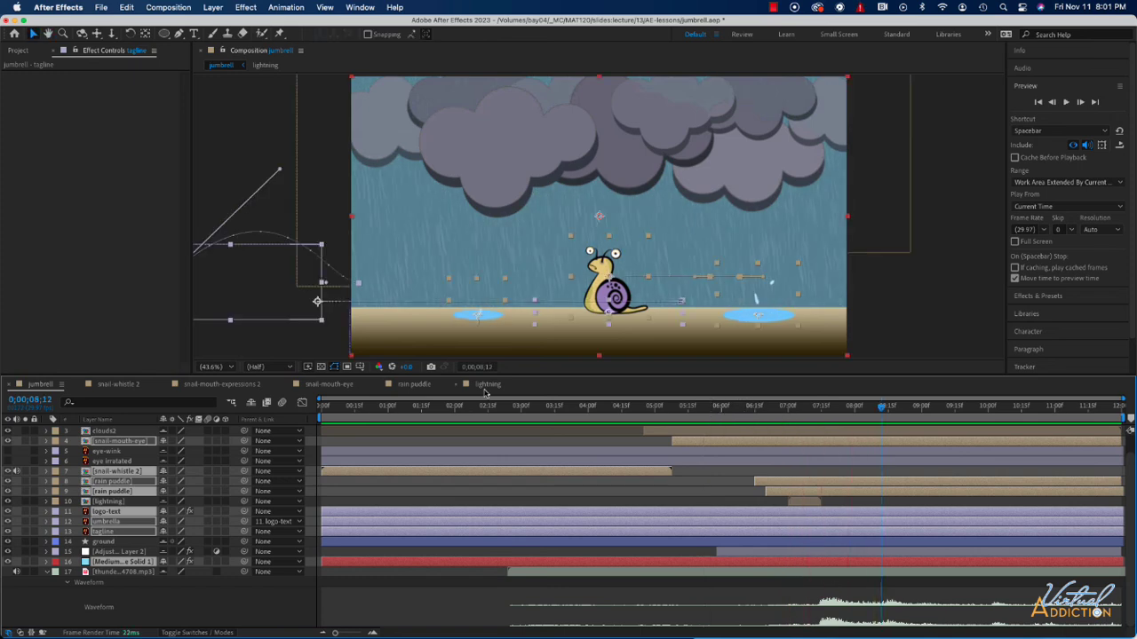
left_click_drag(882, 408, 301, 426)
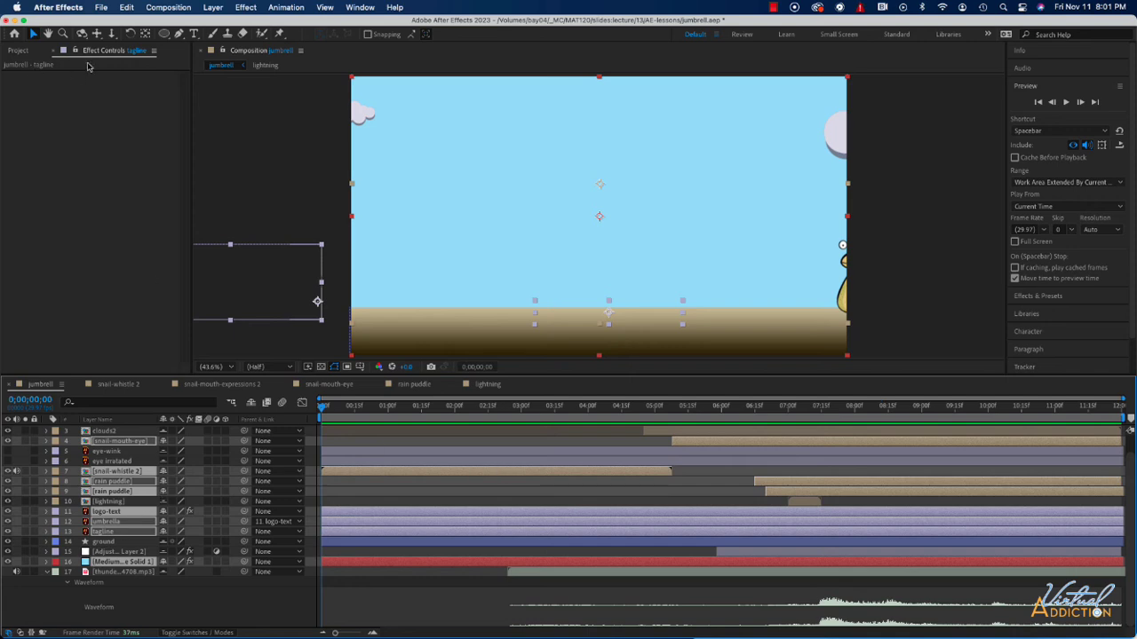
left_click(24, 51)
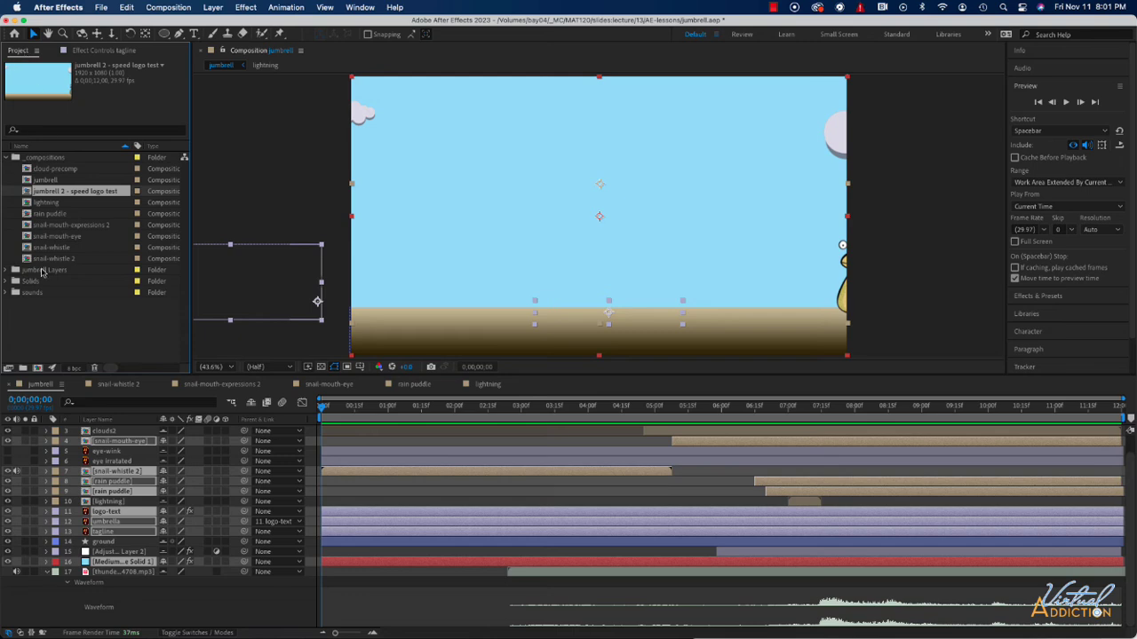
left_click(6, 158)
left_click(6, 192)
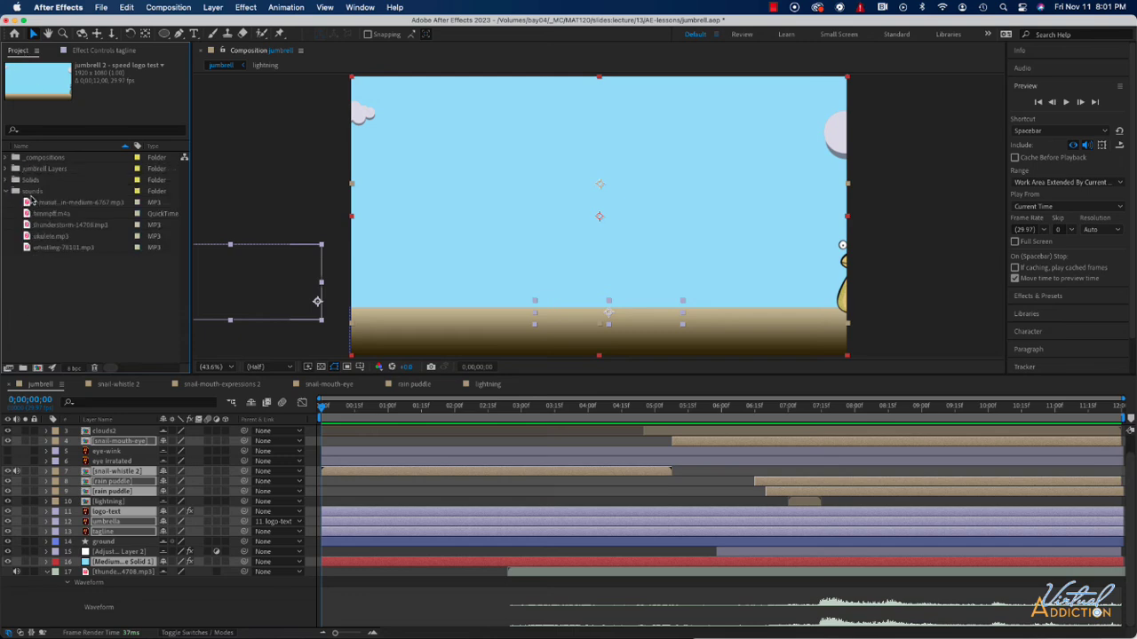
left_click(51, 237)
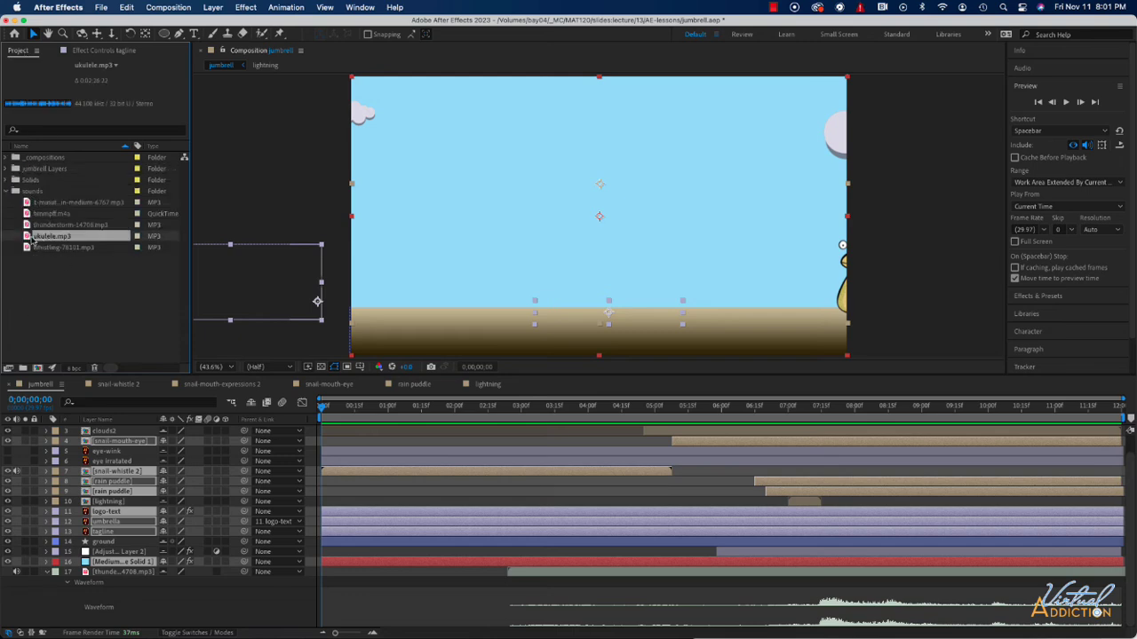
left_click_drag(31, 237, 92, 593)
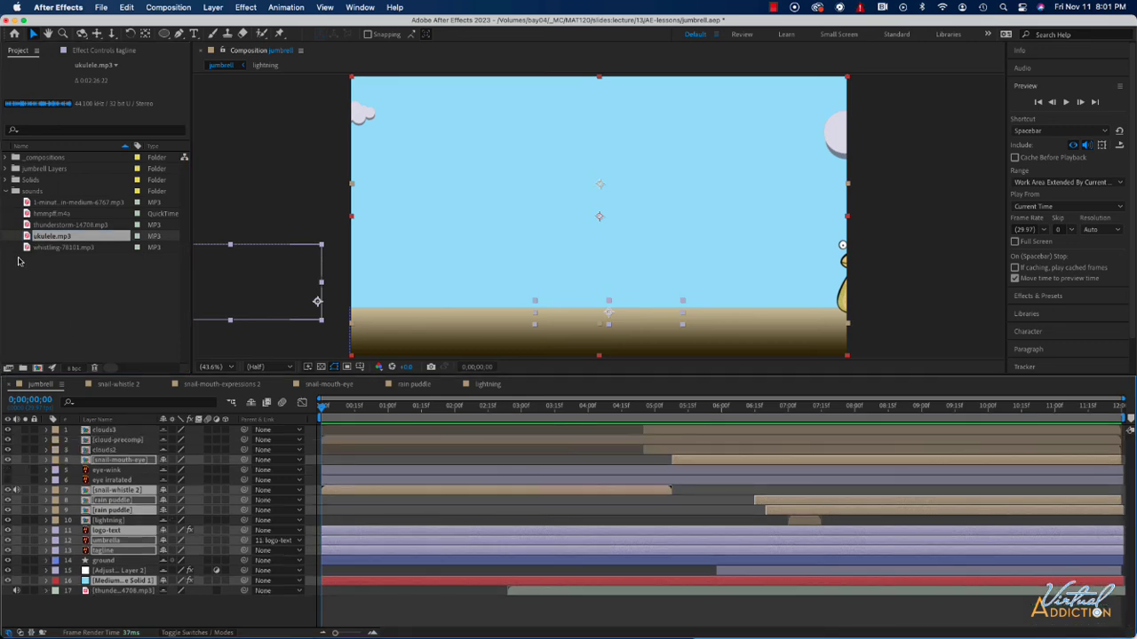
left_click_drag(28, 245, 58, 600)
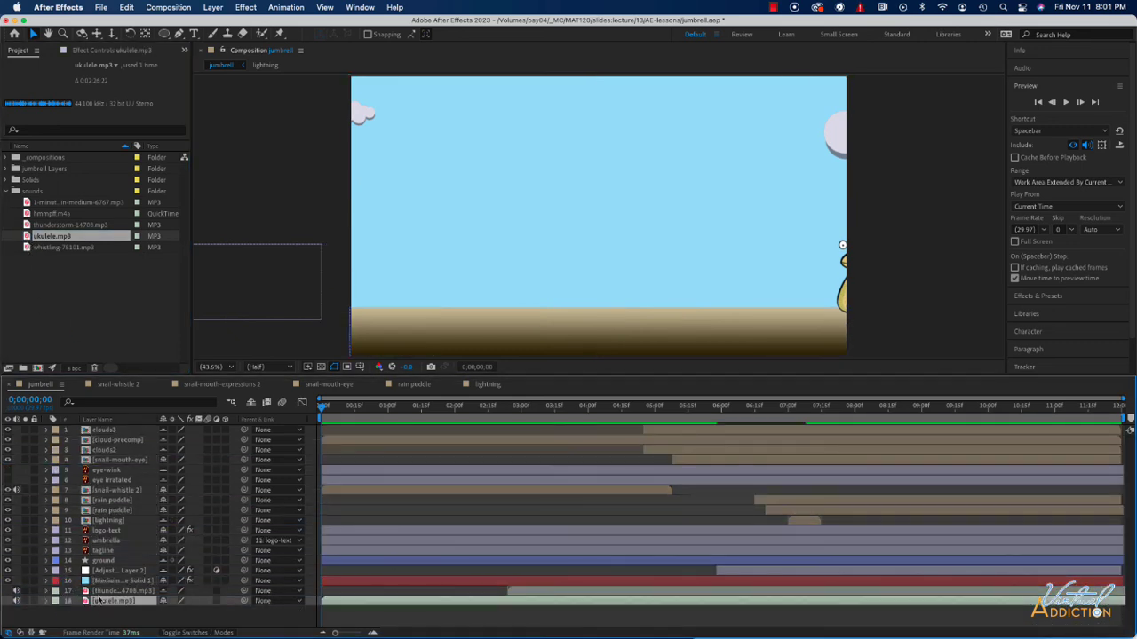
Display the audio waveform of the ukulele.mp3 layer and inspect it.
key("l")
key("l")
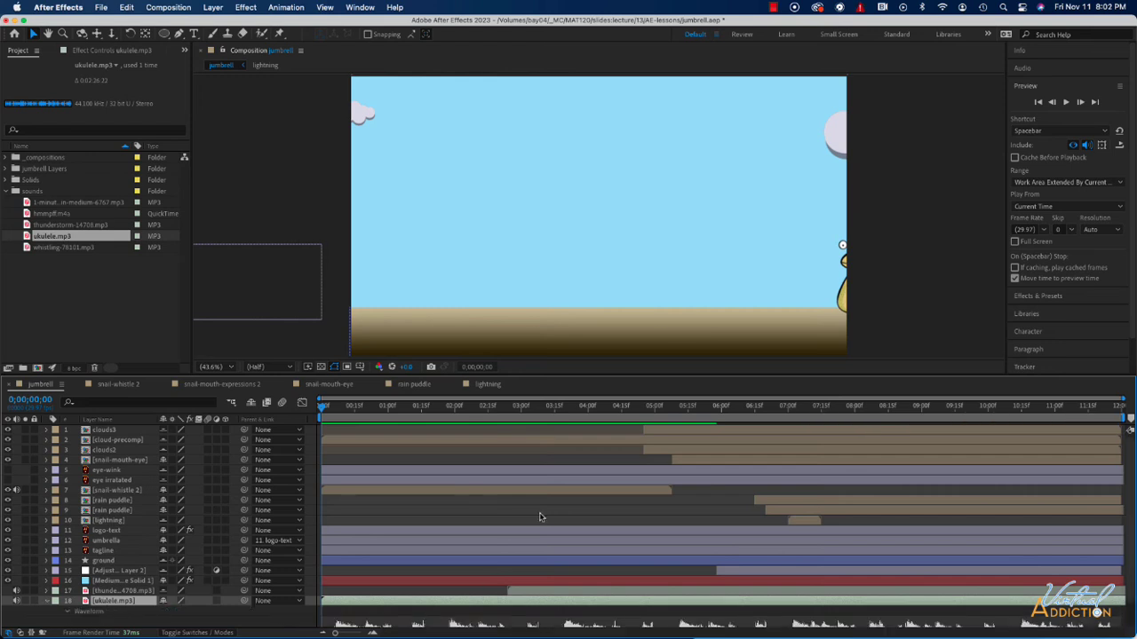
scroll(539, 516, "down", 2)
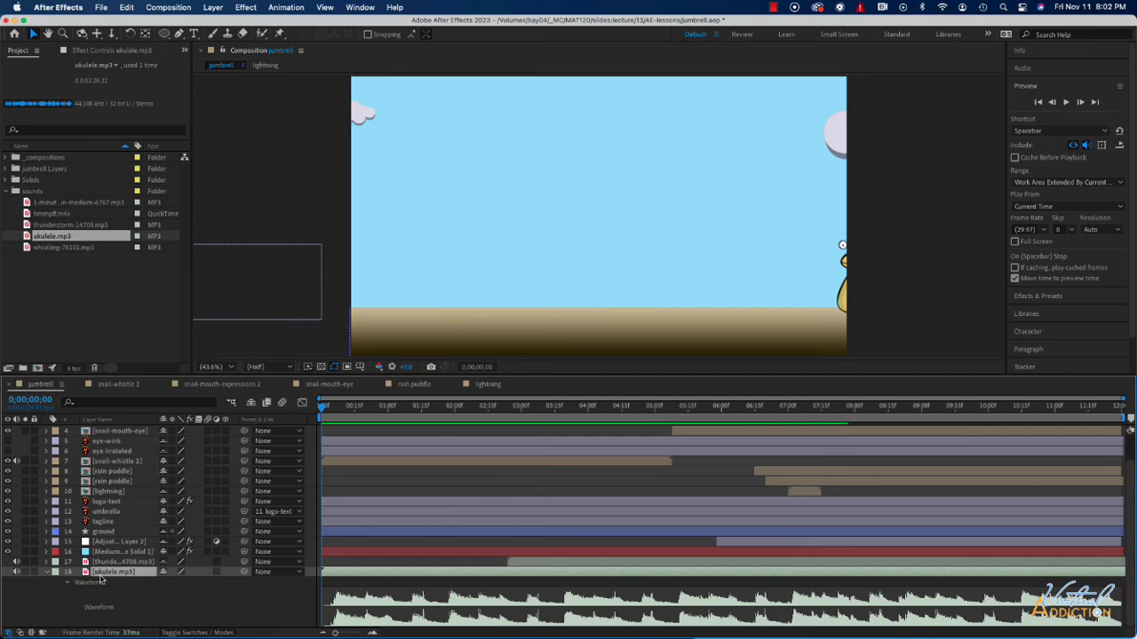
left_click(47, 573)
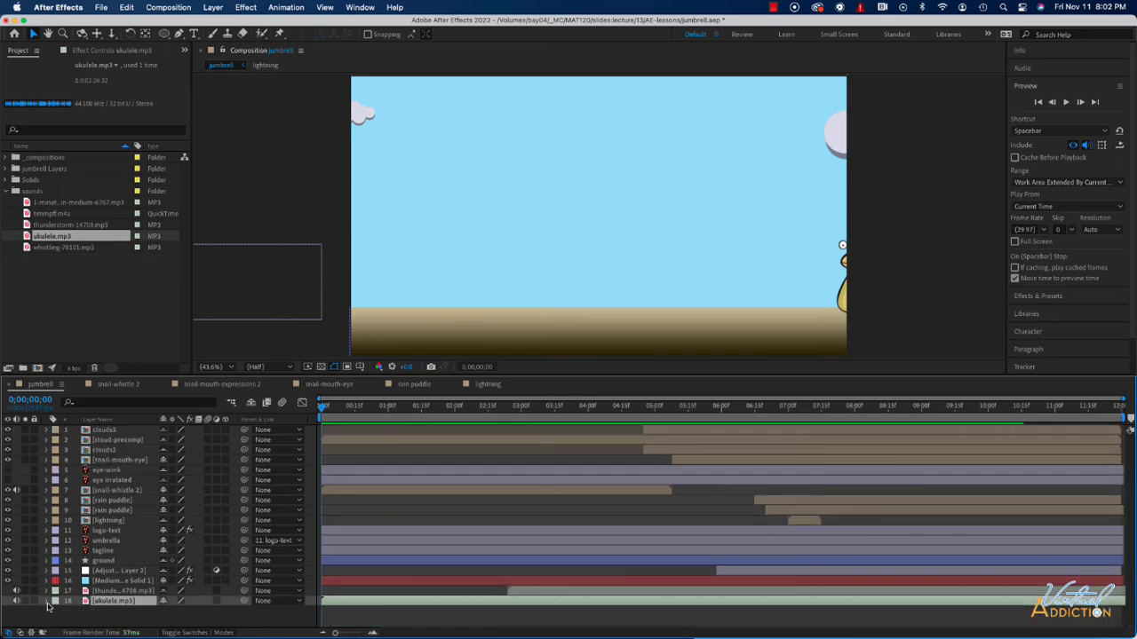
Lower the ukulele.mp3 audio level to -24 dB and preview the animation from the first frame.
left_click(47, 599)
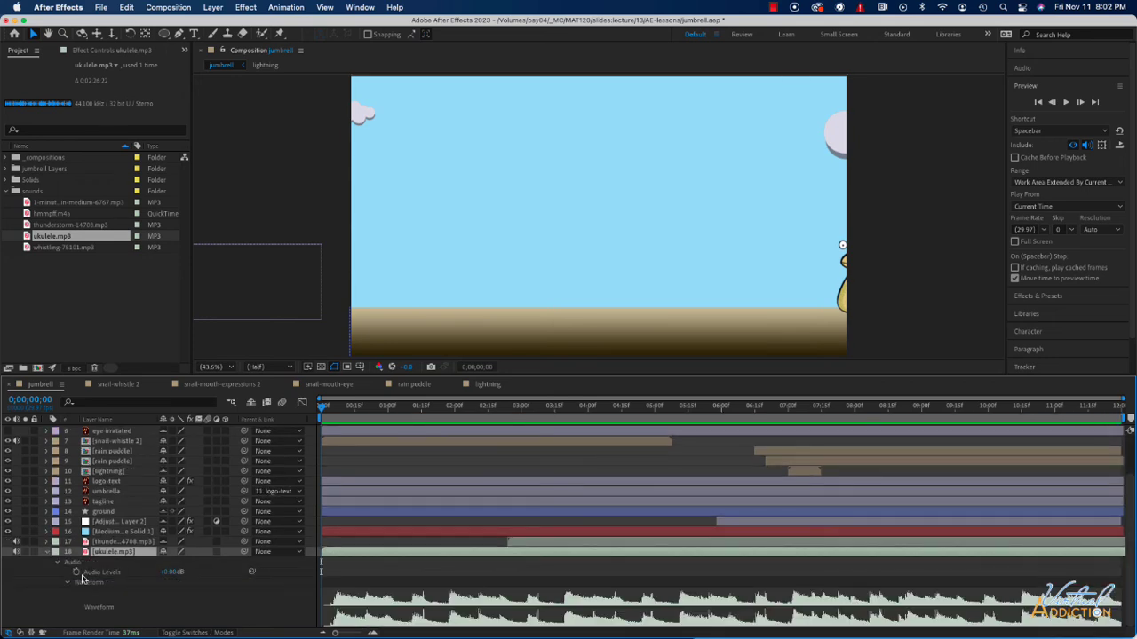
left_click_drag(169, 572, 152, 571)
key("space")
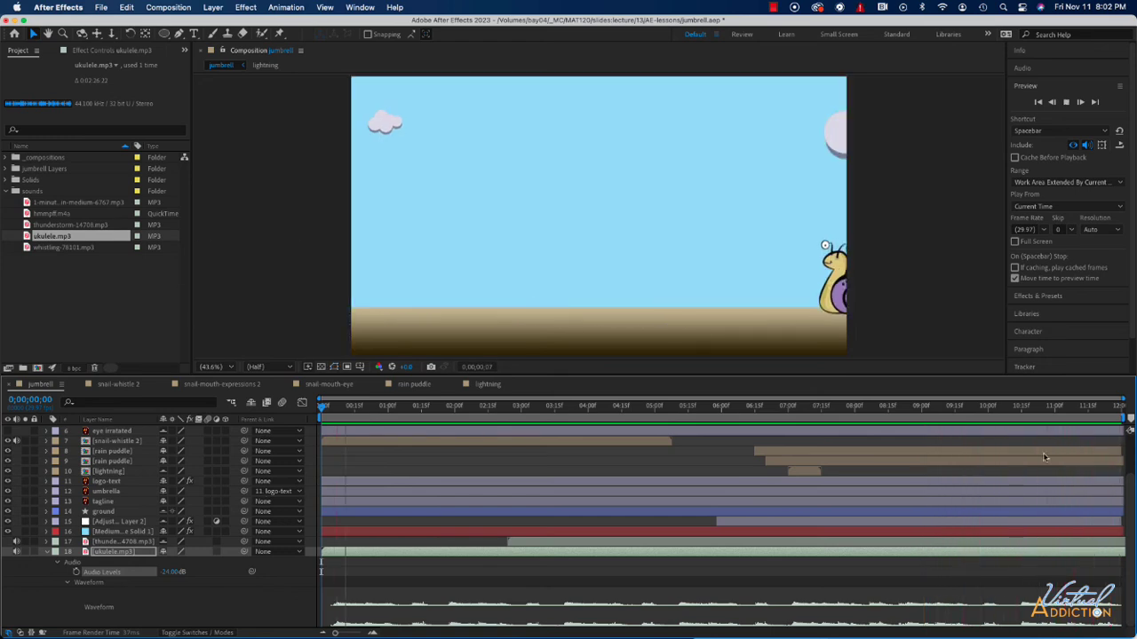
key("space")
Fade out the ukulele with audio level keyframes from -24 dB at about 0;00;05;13 to -40 dB at 0;00;05;29, and preview the animation.
left_click(677, 407)
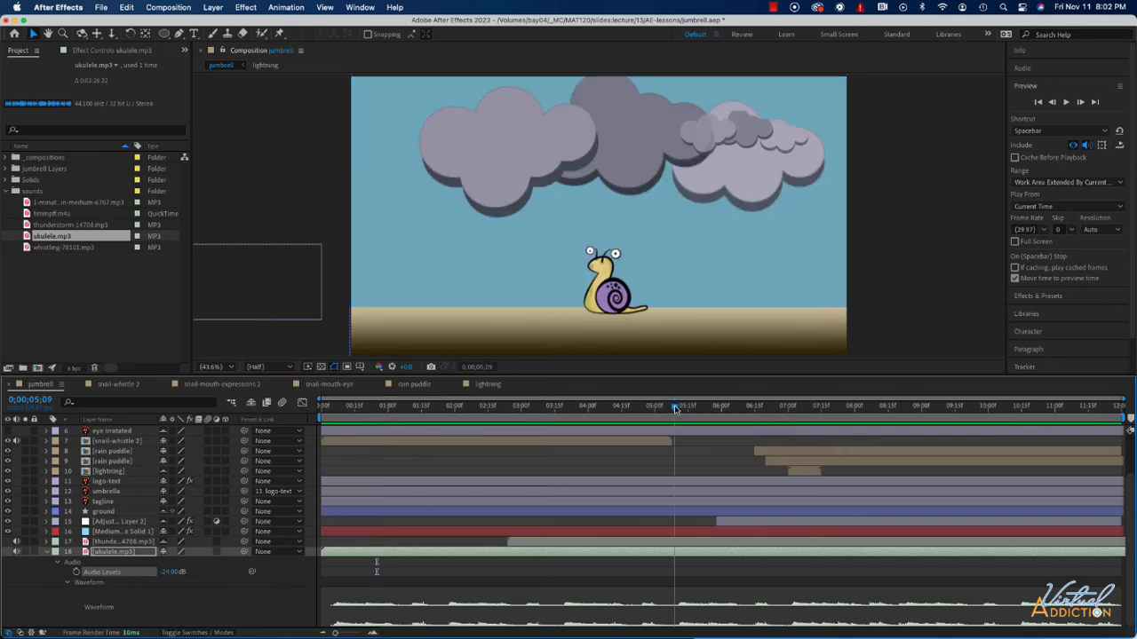
left_click(636, 406)
left_click_drag(649, 410, 706, 415)
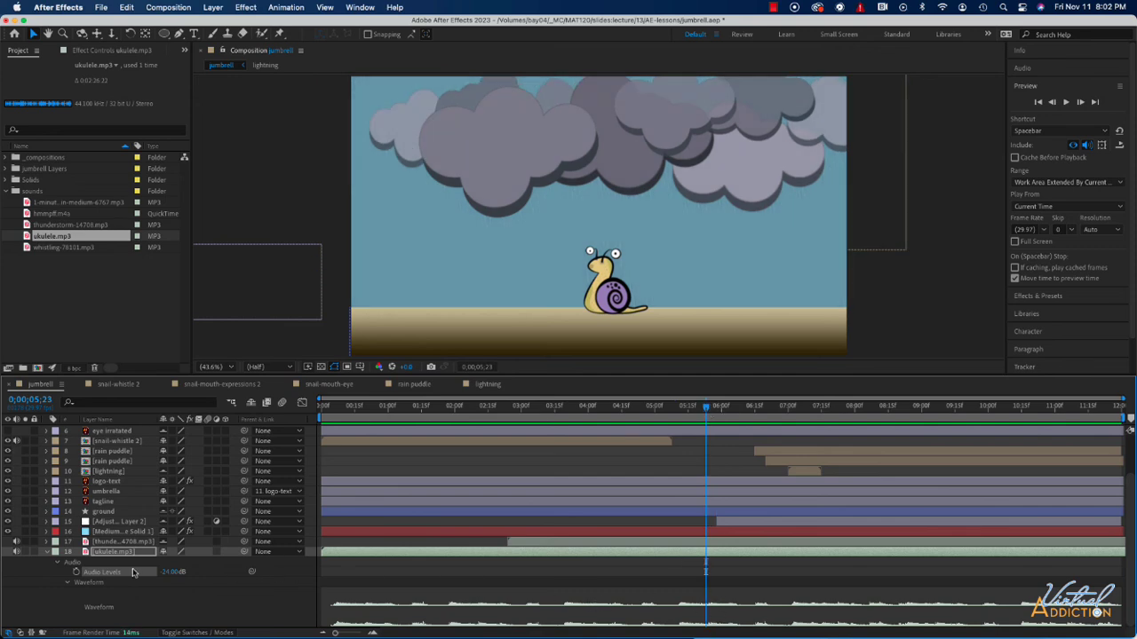
left_click(77, 572)
left_click_drag(706, 408, 714, 408)
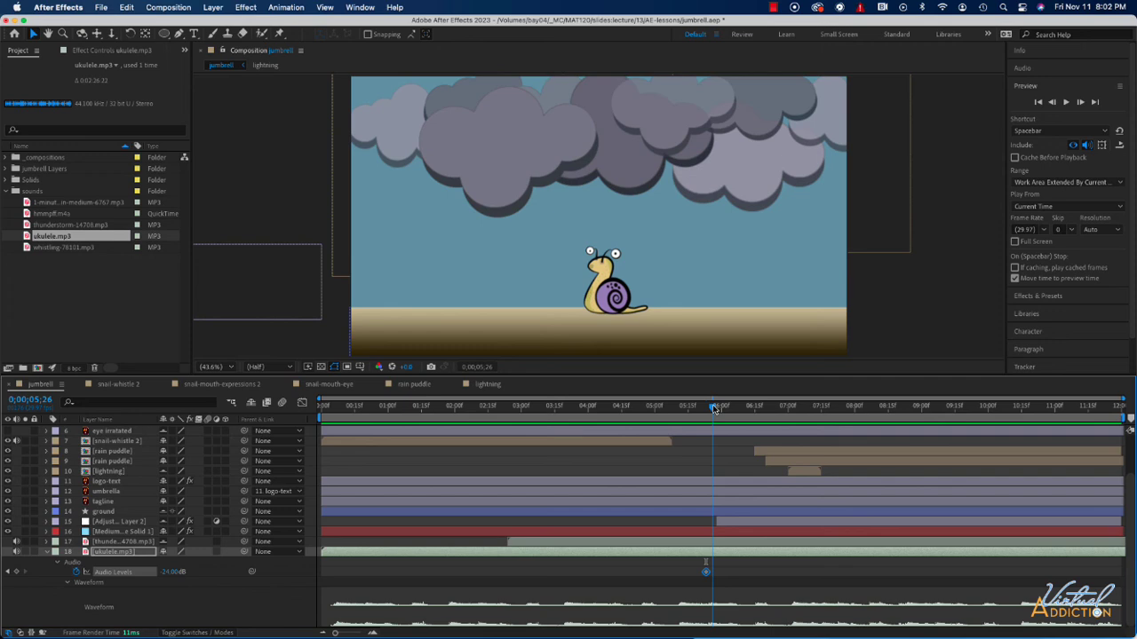
left_click_drag(713, 408, 718, 406)
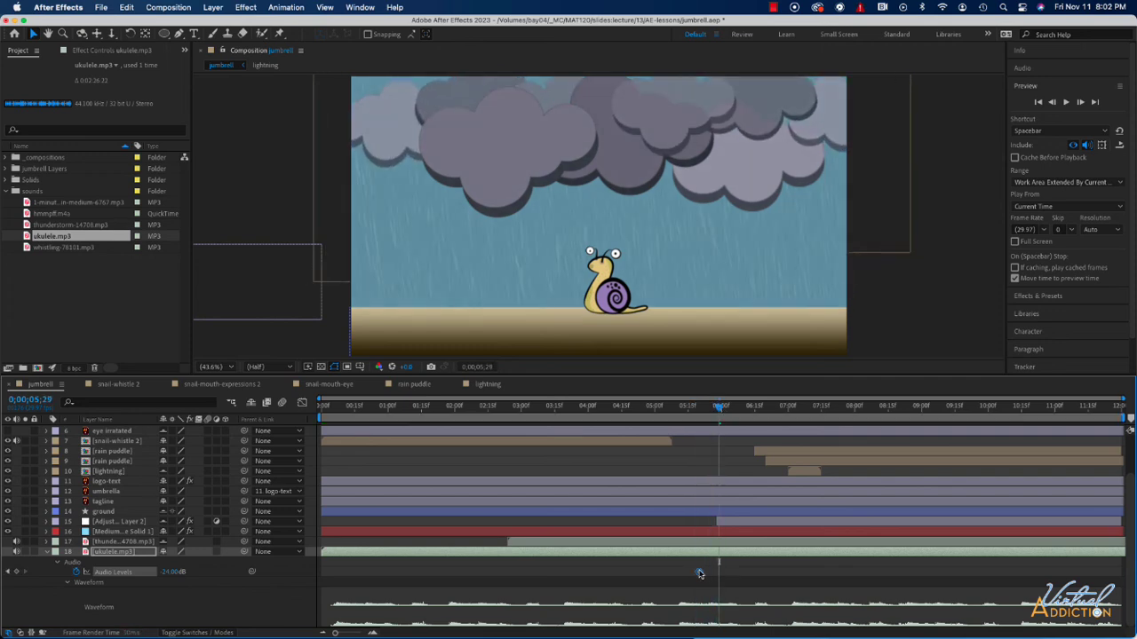
left_click_drag(700, 574, 683, 573)
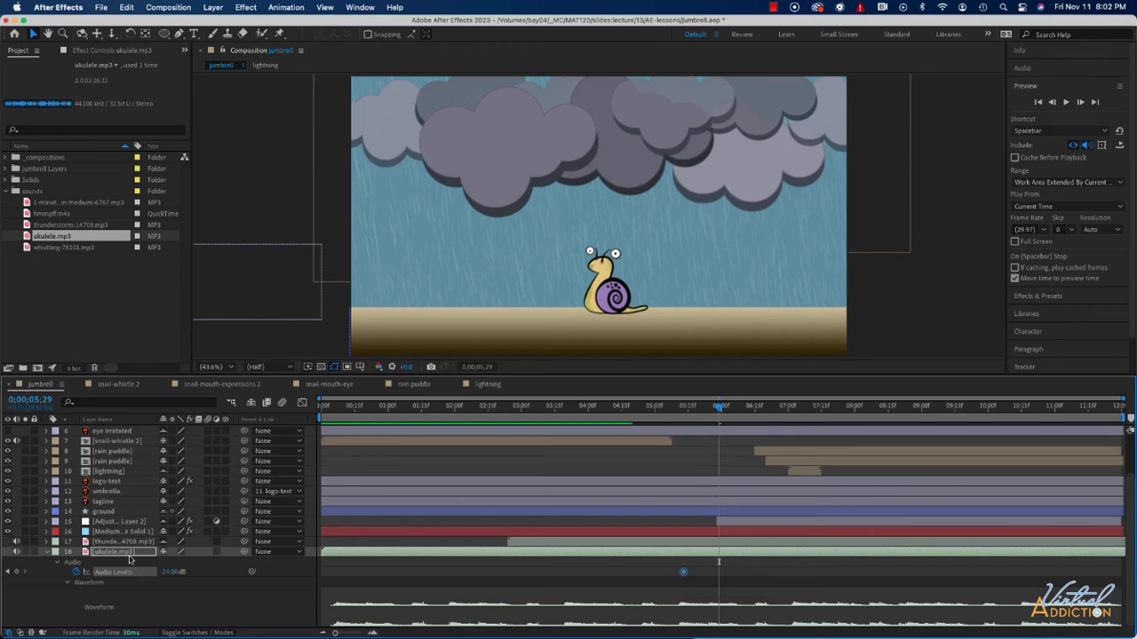
left_click_drag(173, 573, 160, 573)
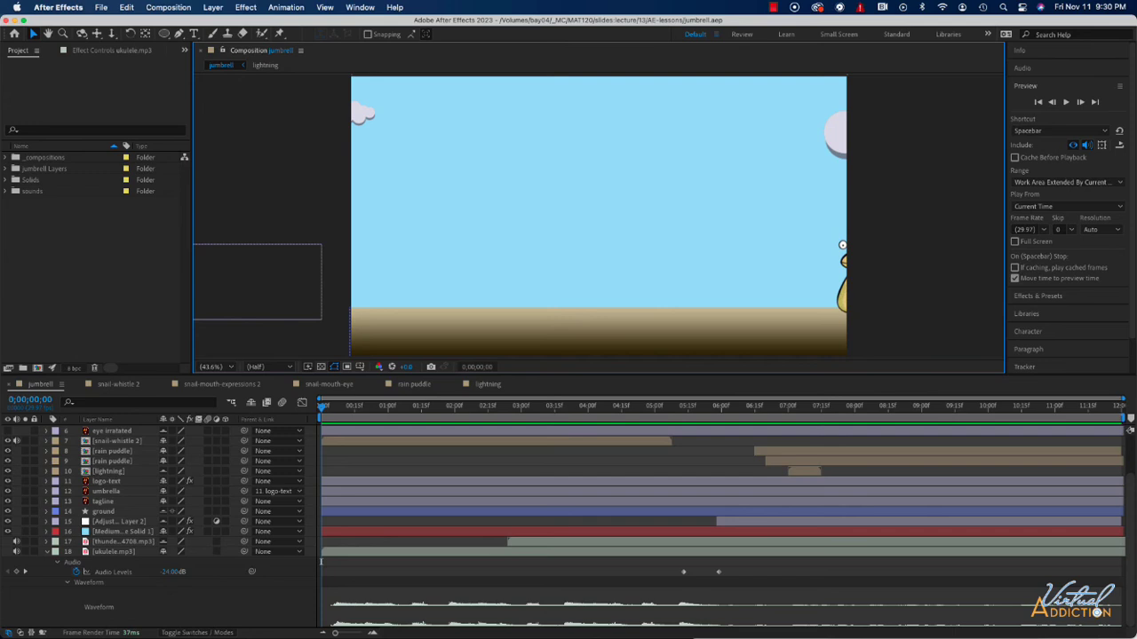
key("space")
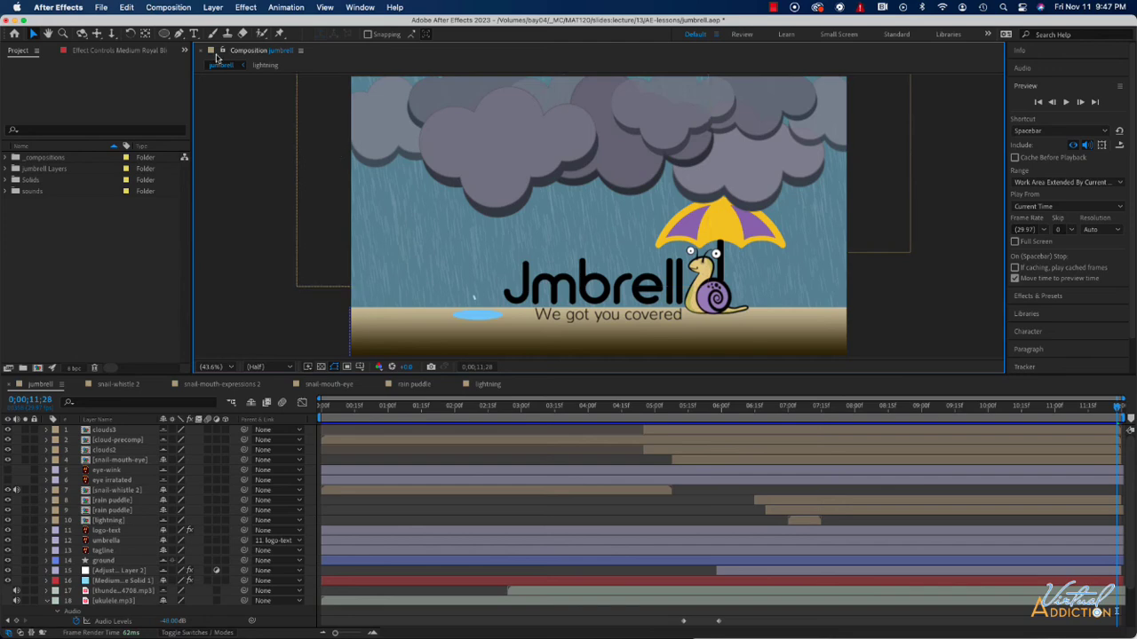
Set the jumbrell composition's duration to 13 seconds and fit the whole duration in the timeline.
left_click(168, 7)
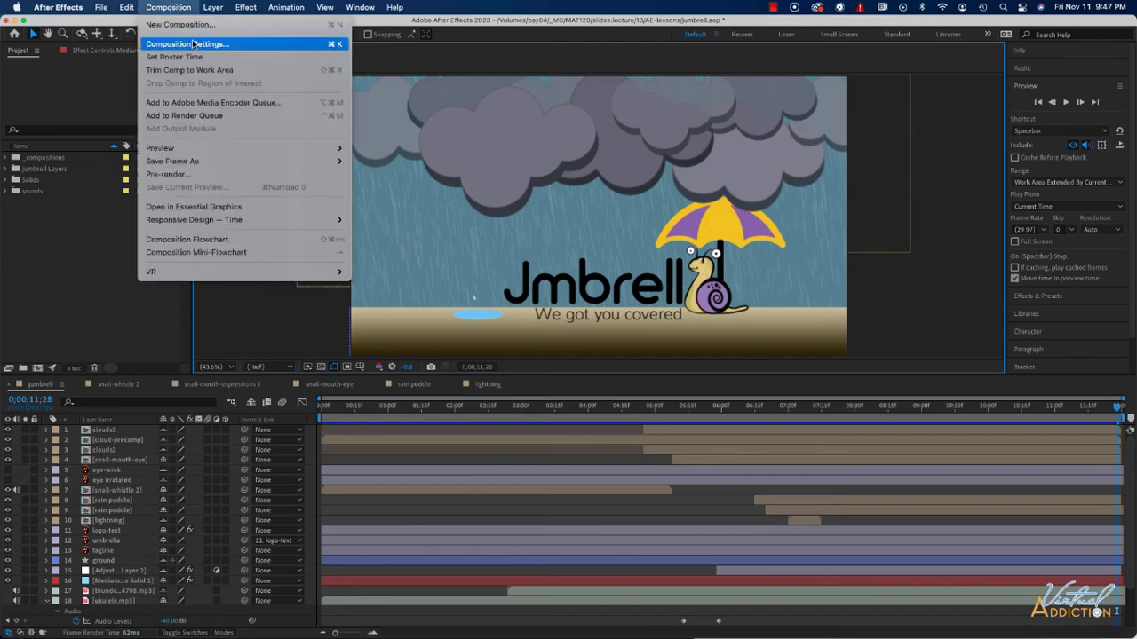
left_click(193, 44)
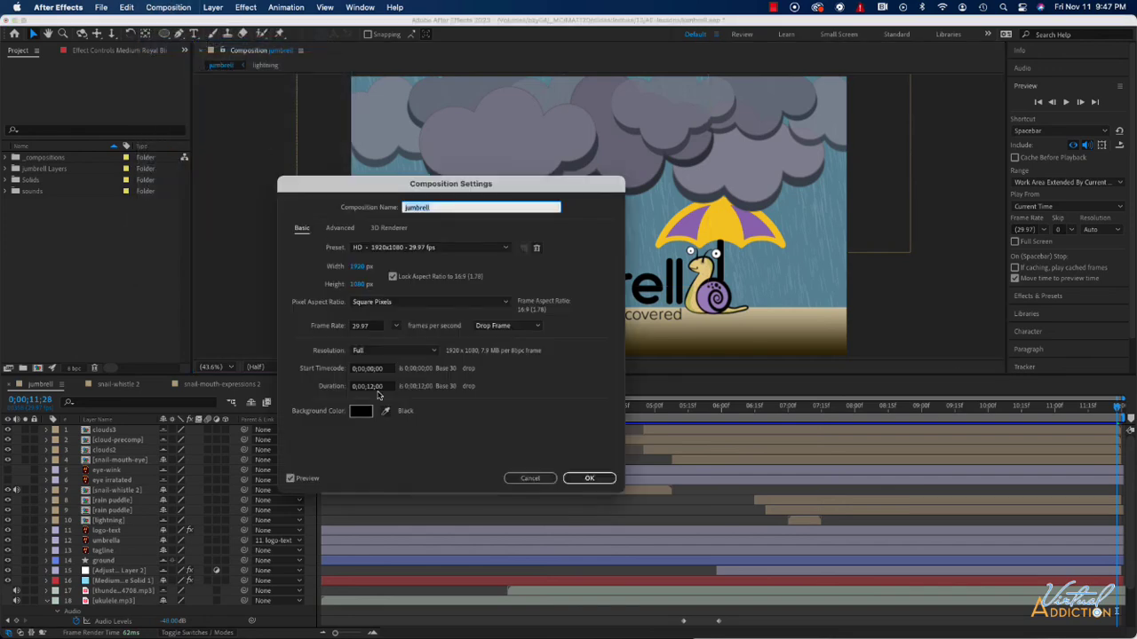
left_click(386, 389)
type("12")
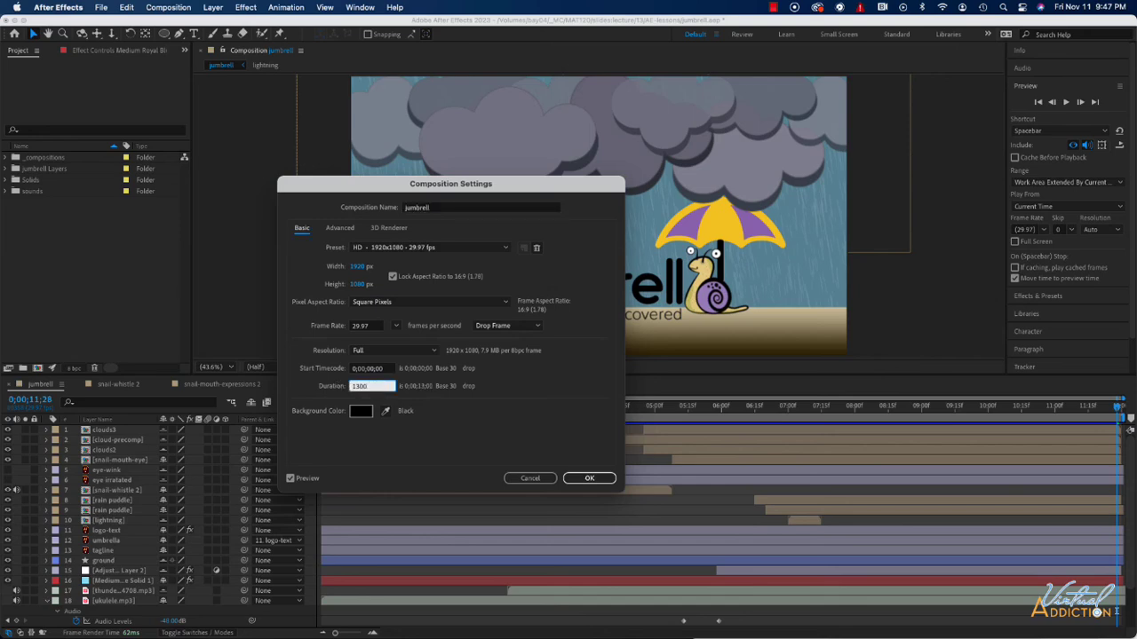
type("00;13;")
key("Return")
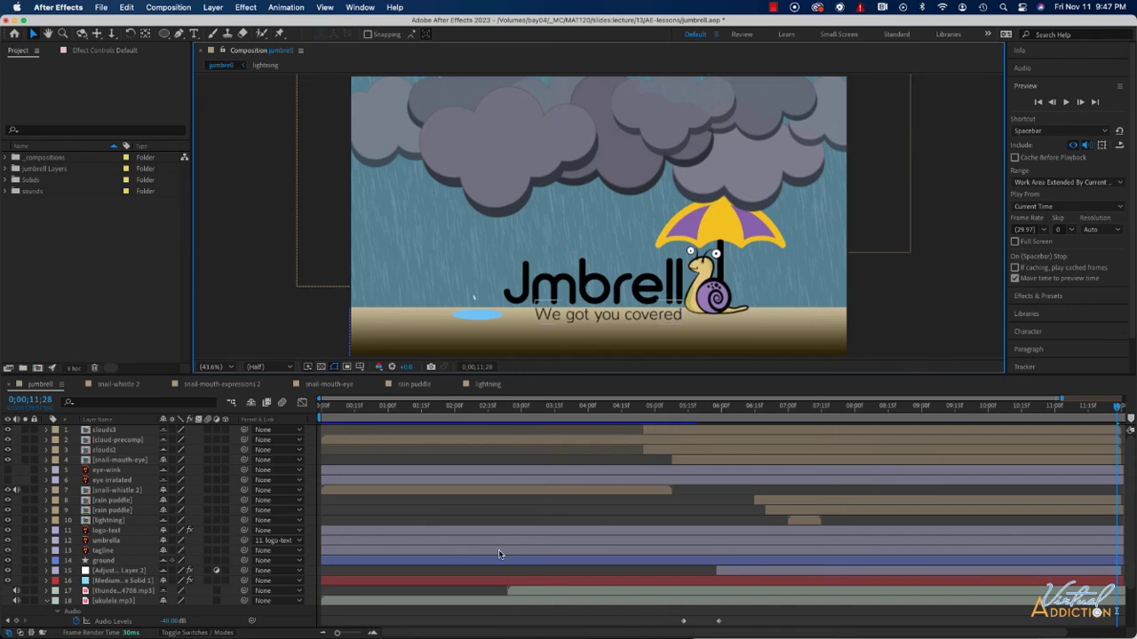
left_click_drag(337, 634, 326, 634)
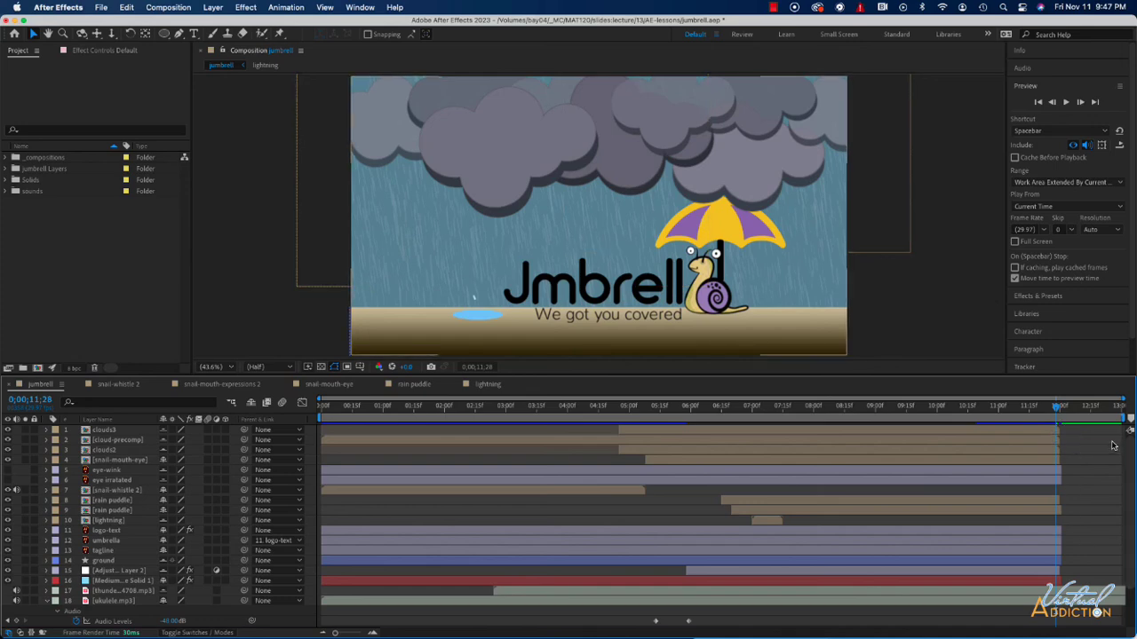
Extend the background solid layer to the end of the composition at 0;00;12;29.
left_click_drag(1056, 405, 1106, 406)
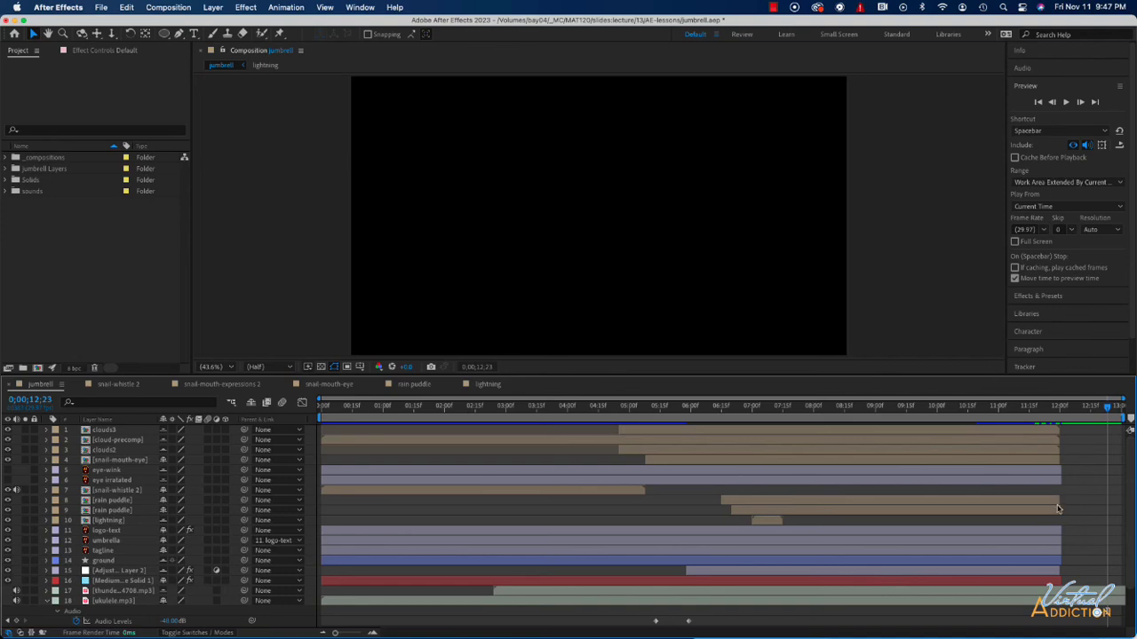
left_click(1057, 580)
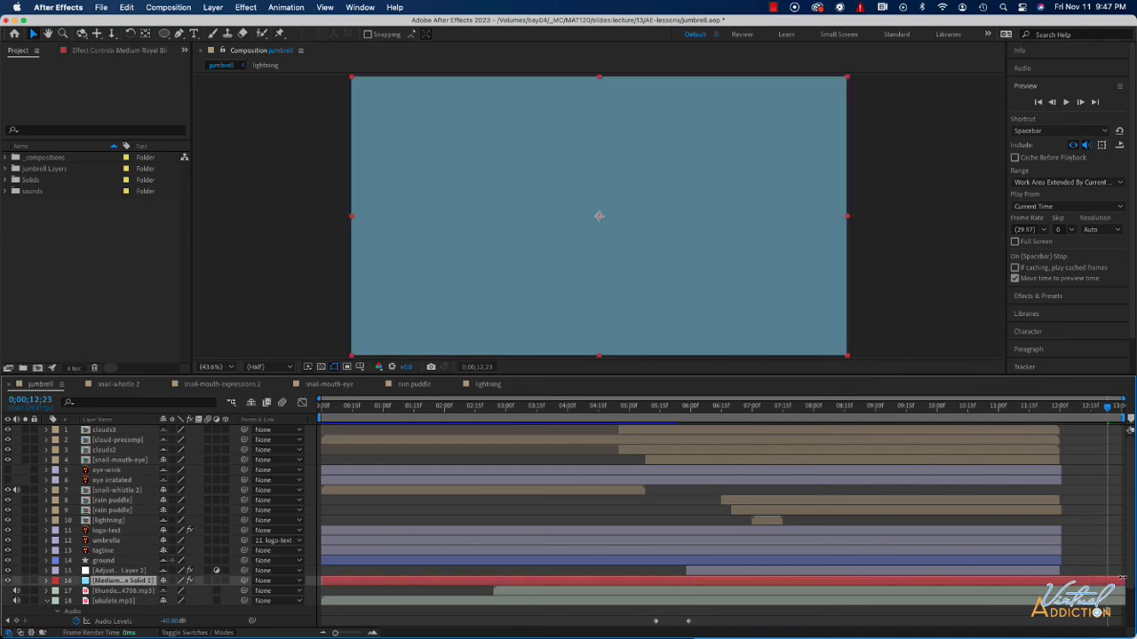
key("super+z")
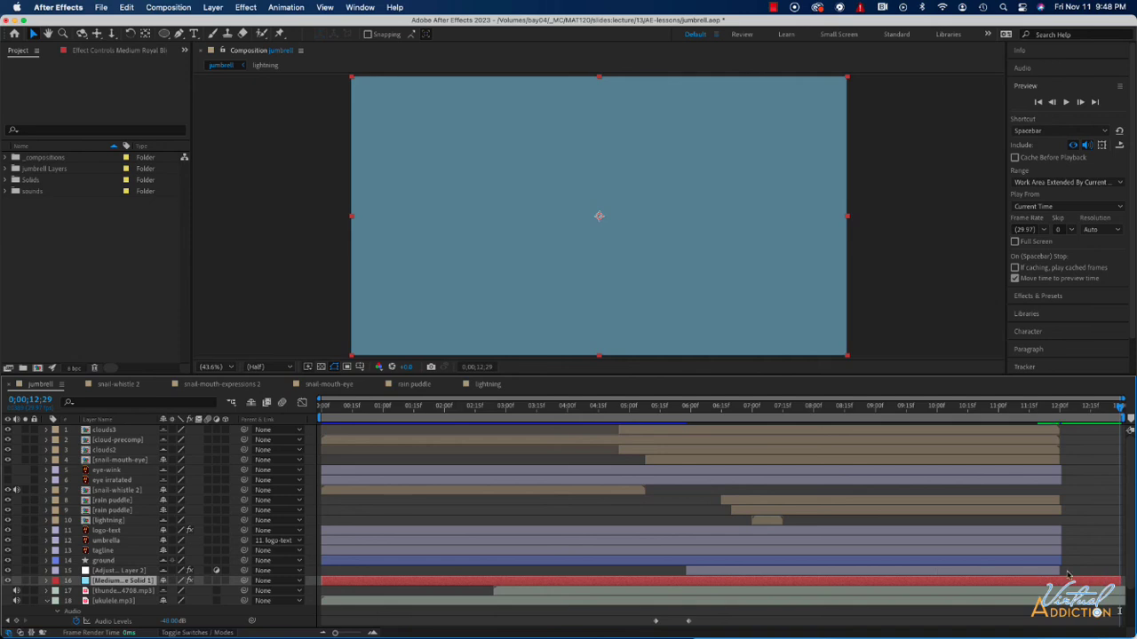
left_click_drag(1058, 576, 1064, 574)
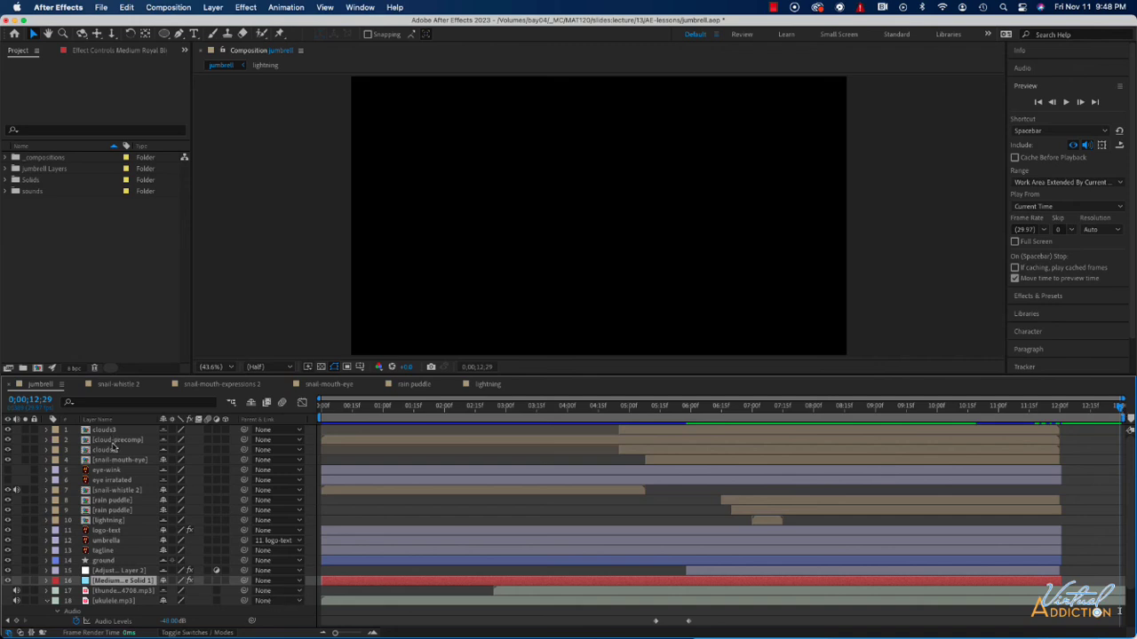
Select the visual layers except lightning and snail-whistle 2 and extend their ends to 0;00;12;29, leaving the cloud layers as they are.
key("super+a")
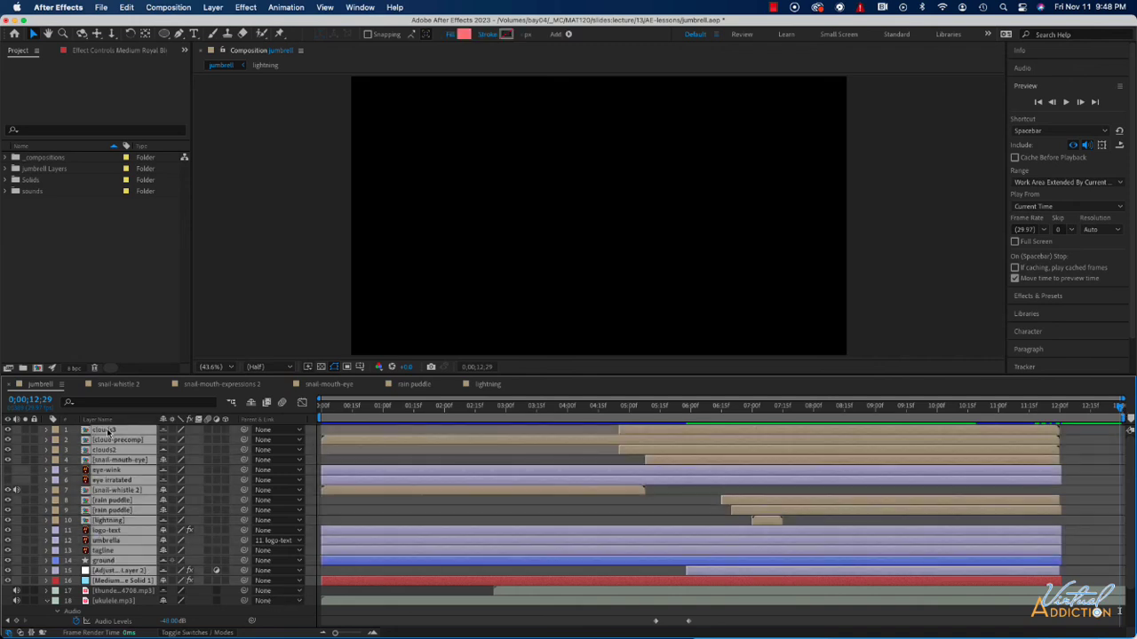
left_click(107, 522, "super")
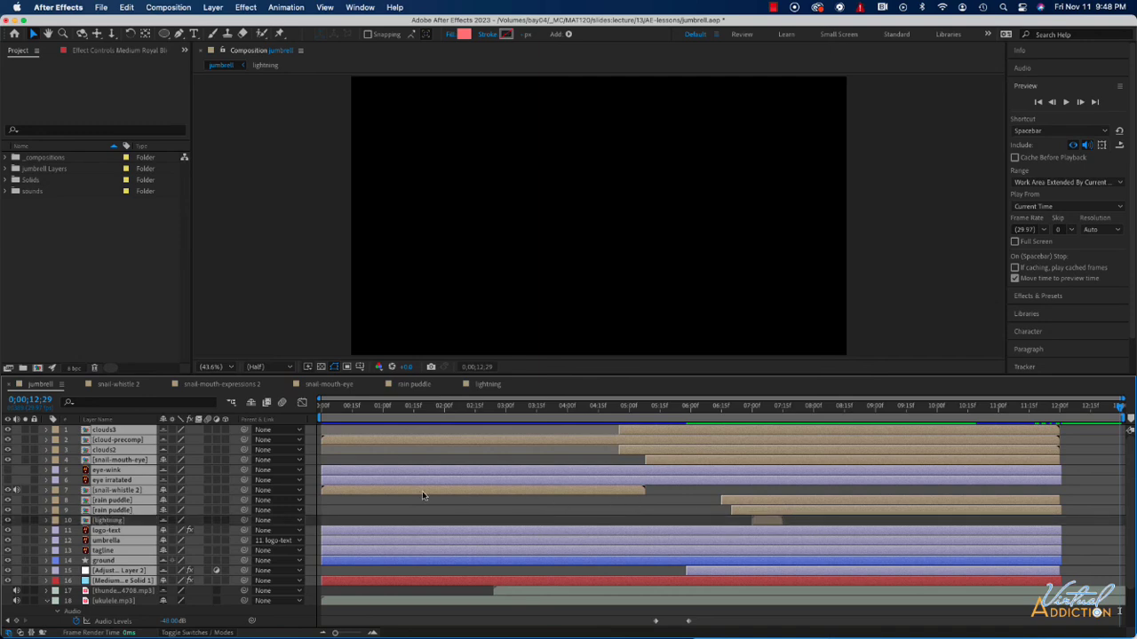
left_click(128, 494, "super")
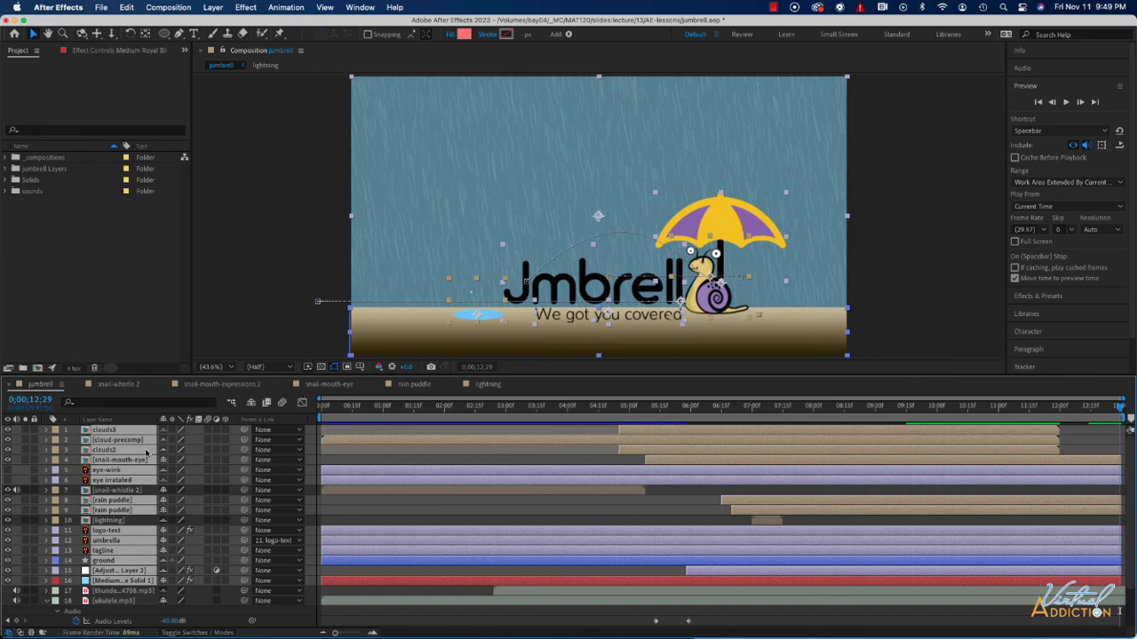
Enable time remapping on the clouds3, cloud-precomp and clouds2 layers and extend their ends to 0;00;12;29.
left_click(1055, 430)
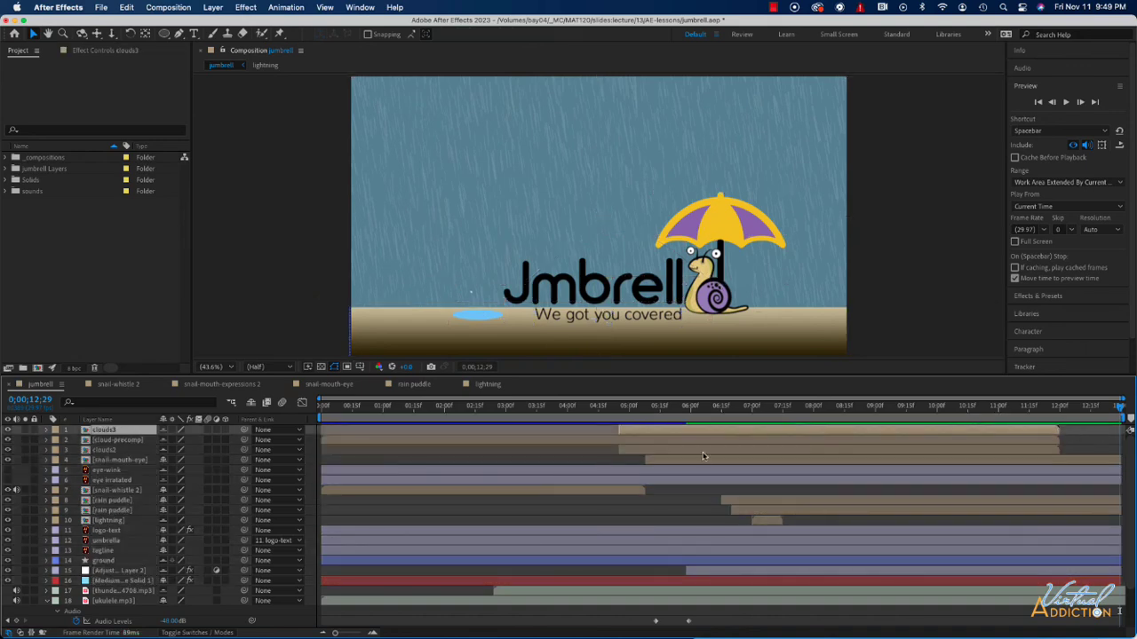
left_click(107, 451, "shift")
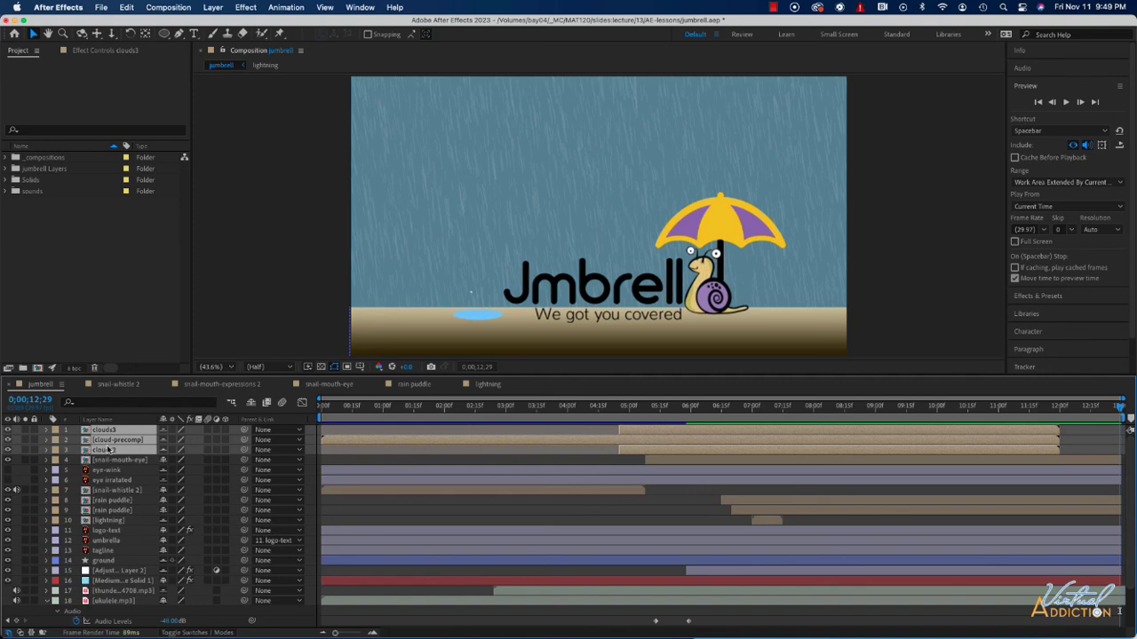
right_click(127, 430)
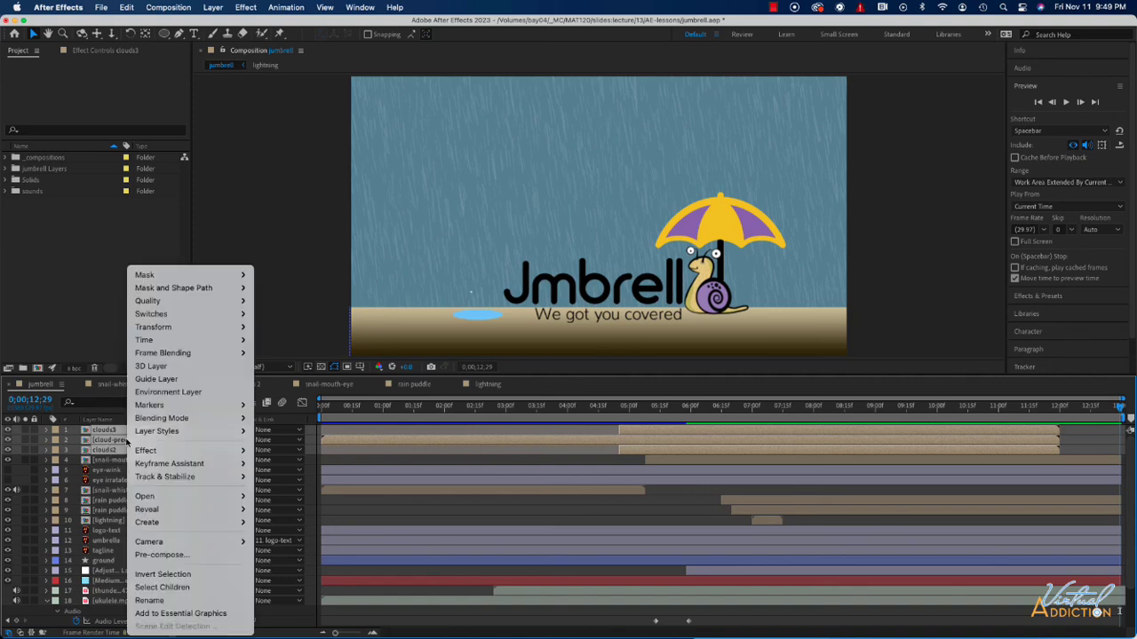
mouse_move(159, 340)
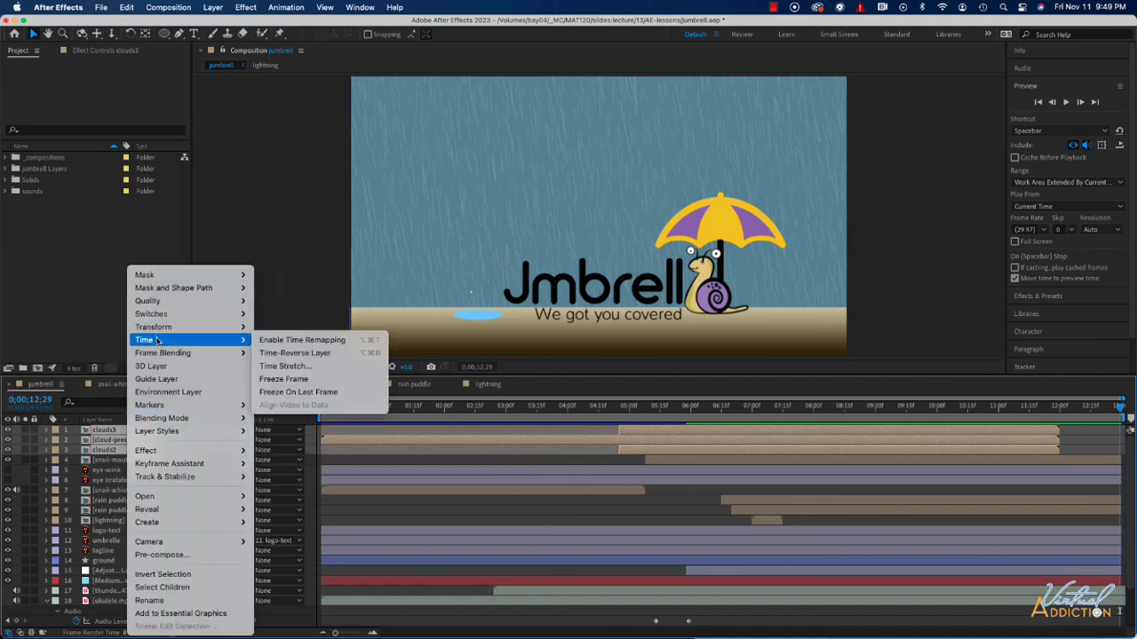
left_click(272, 341)
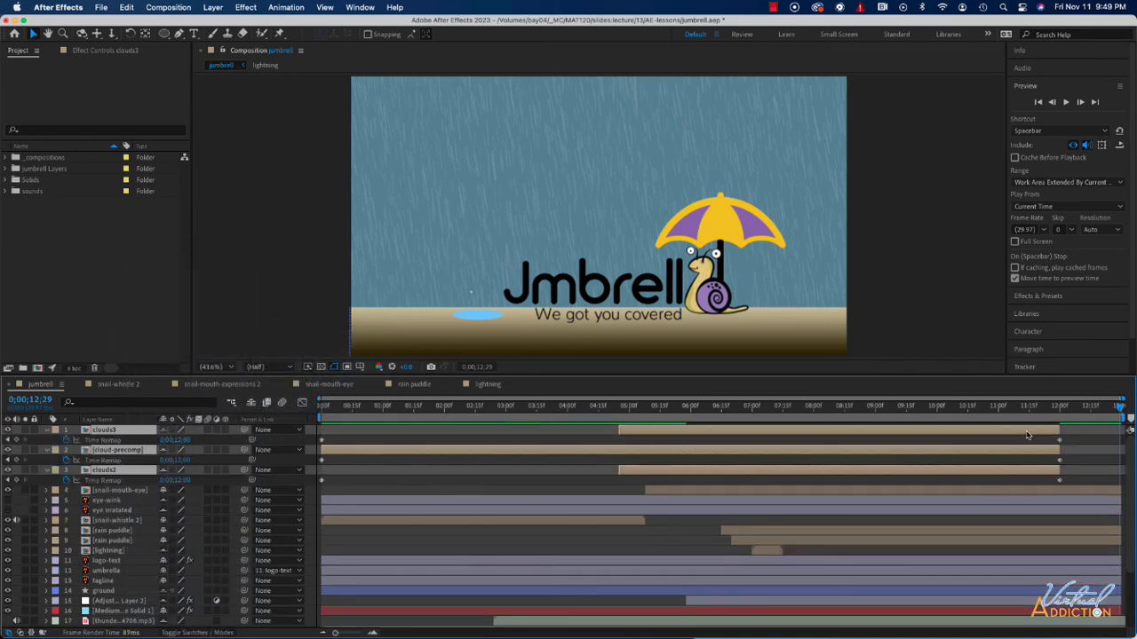
left_click_drag(1059, 430, 1119, 430)
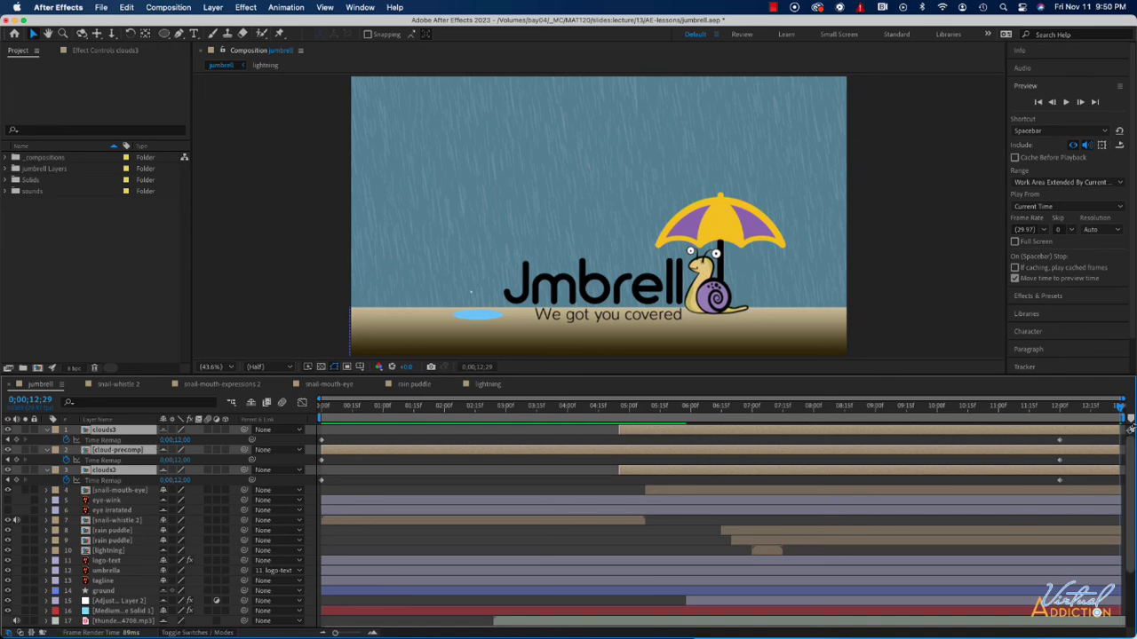
Preview the animation from 0;00;10;12 and scrub past 0;00;12;00 to check the clouds through the extended ending.
left_click_drag(1117, 412, 962, 415)
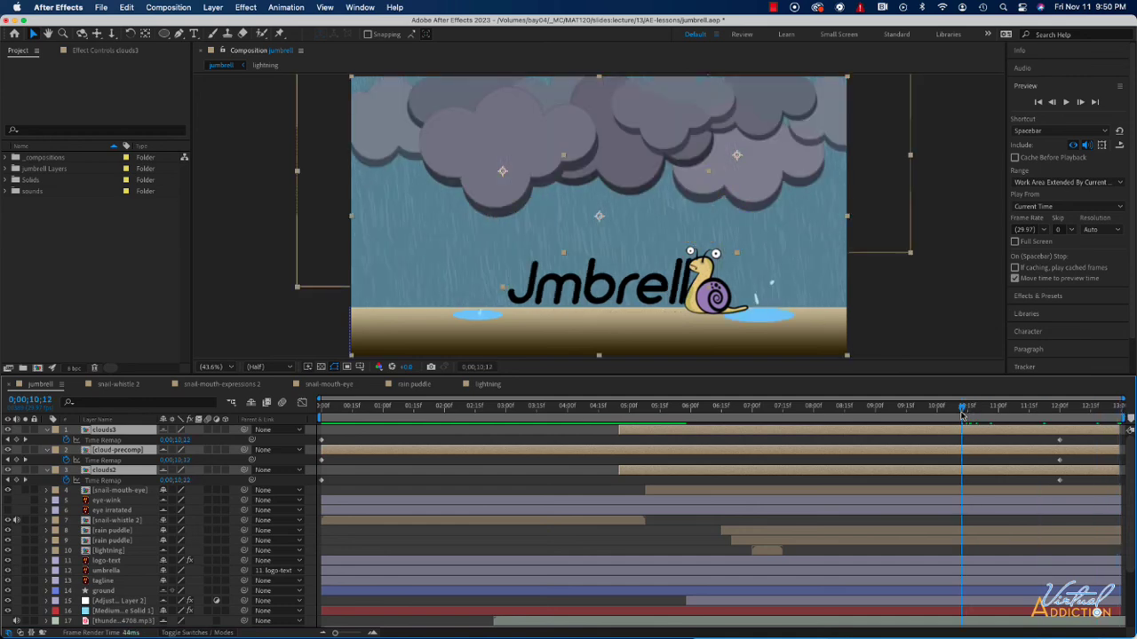
left_click(896, 344)
key("space")
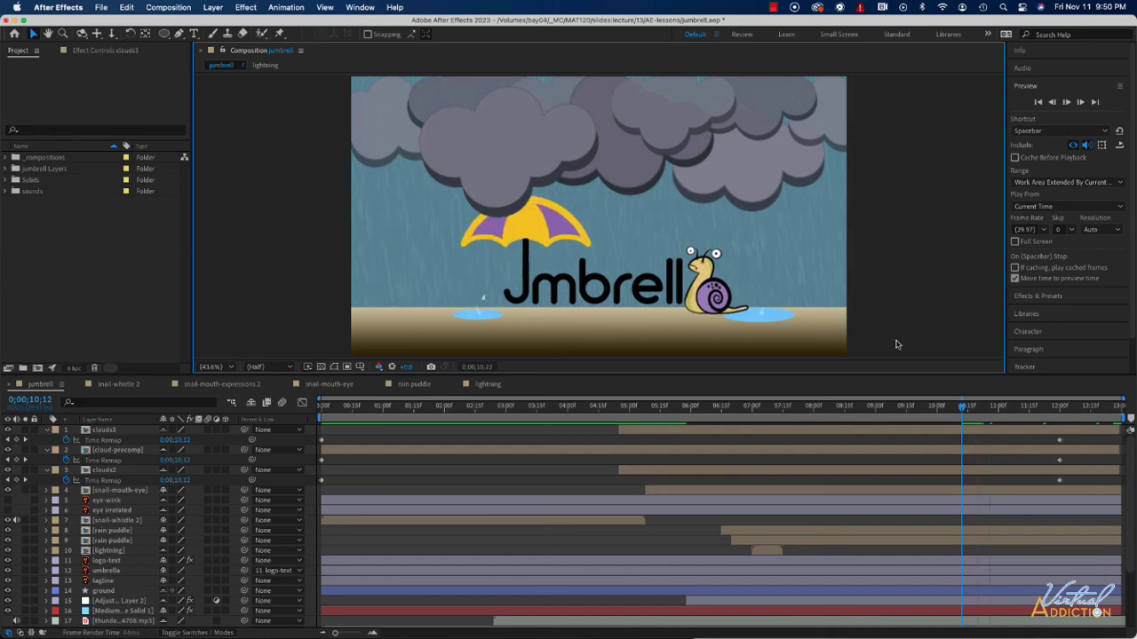
left_click(1059, 411)
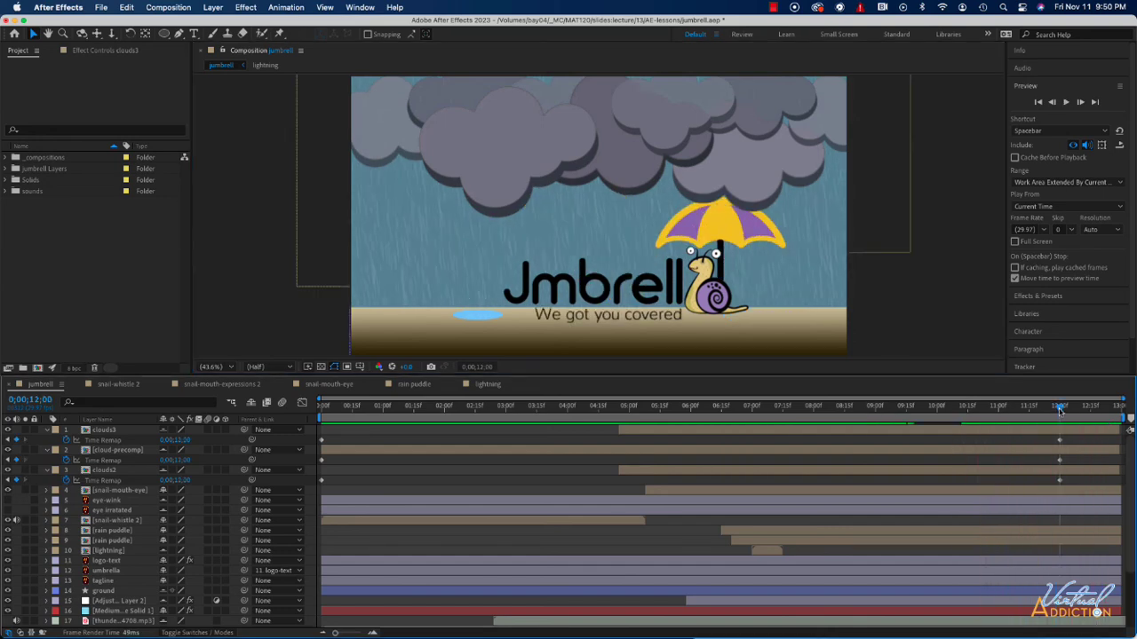
left_click_drag(1058, 410, 1083, 411)
left_click_drag(1064, 414, 1092, 424)
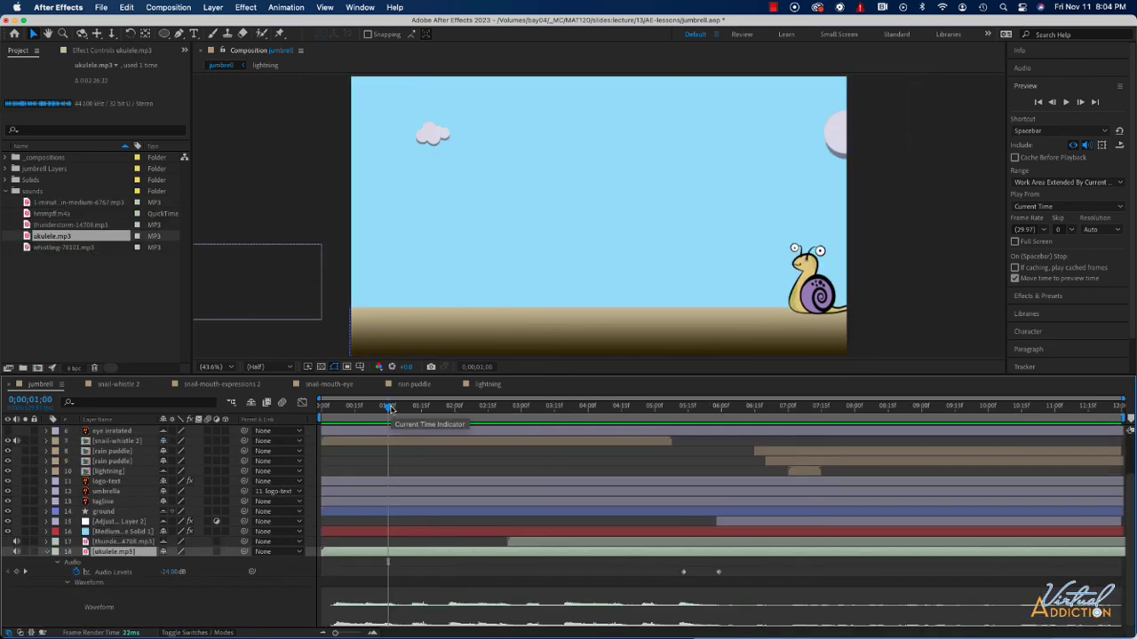
Collapse the sounds folder in the project's file list.
left_click(6, 191)
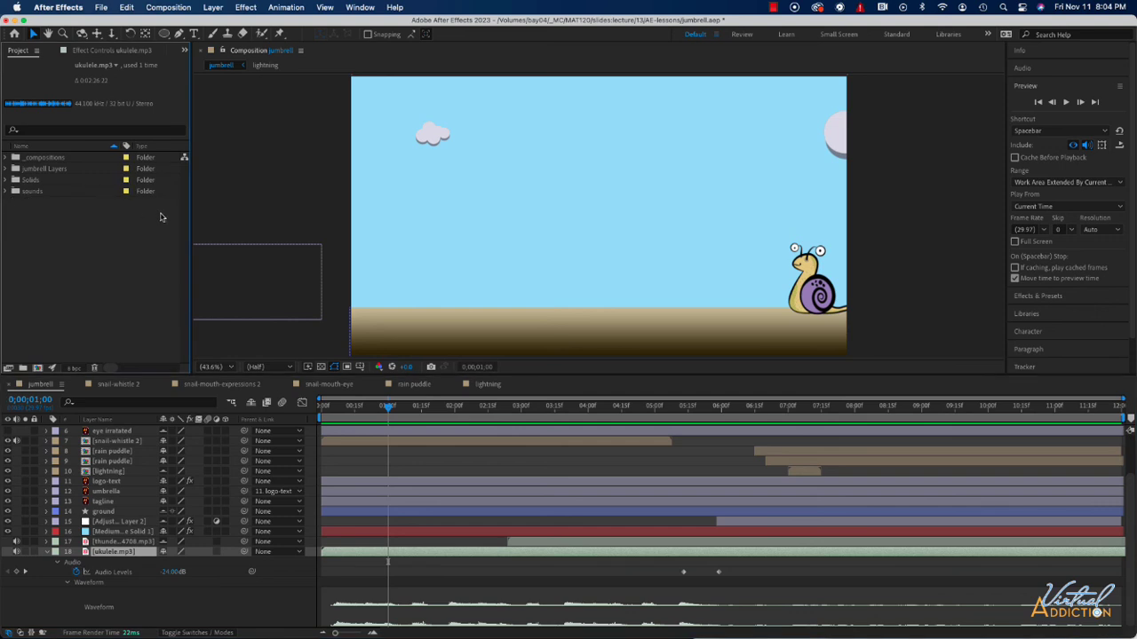